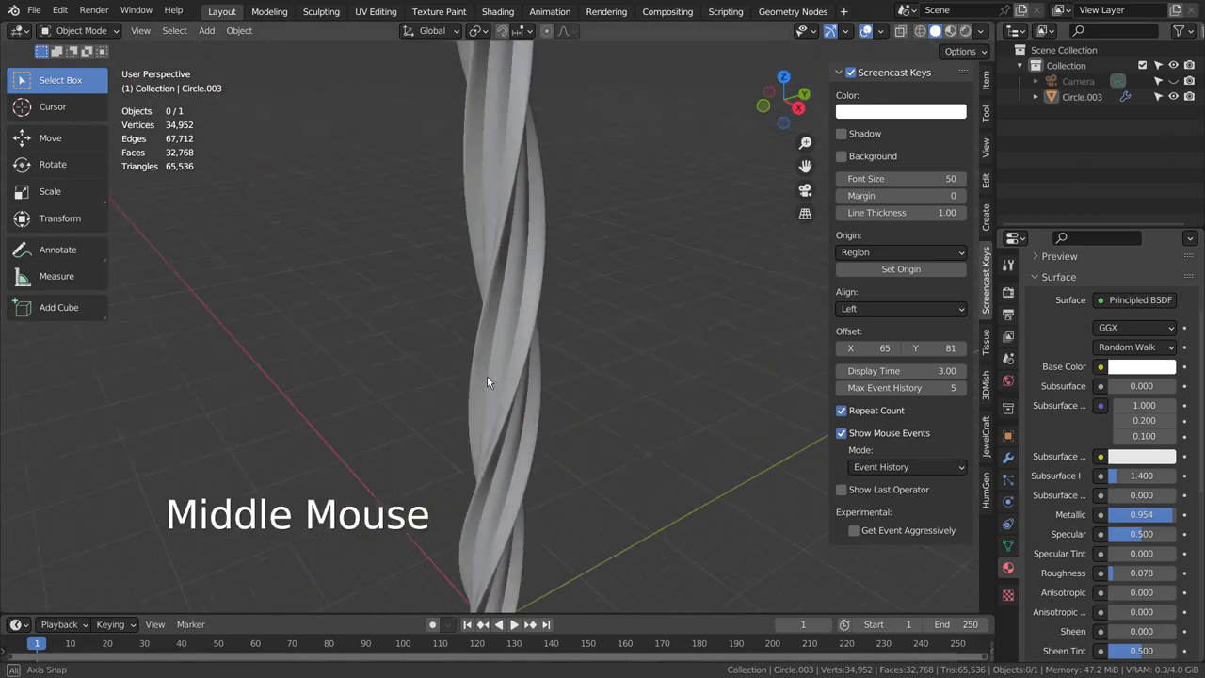
Select the twisted Circle.003 column and maximize its Screw and Subdivision modifier stack.
{"action": "left_click", "coordinate": [507, 339]}
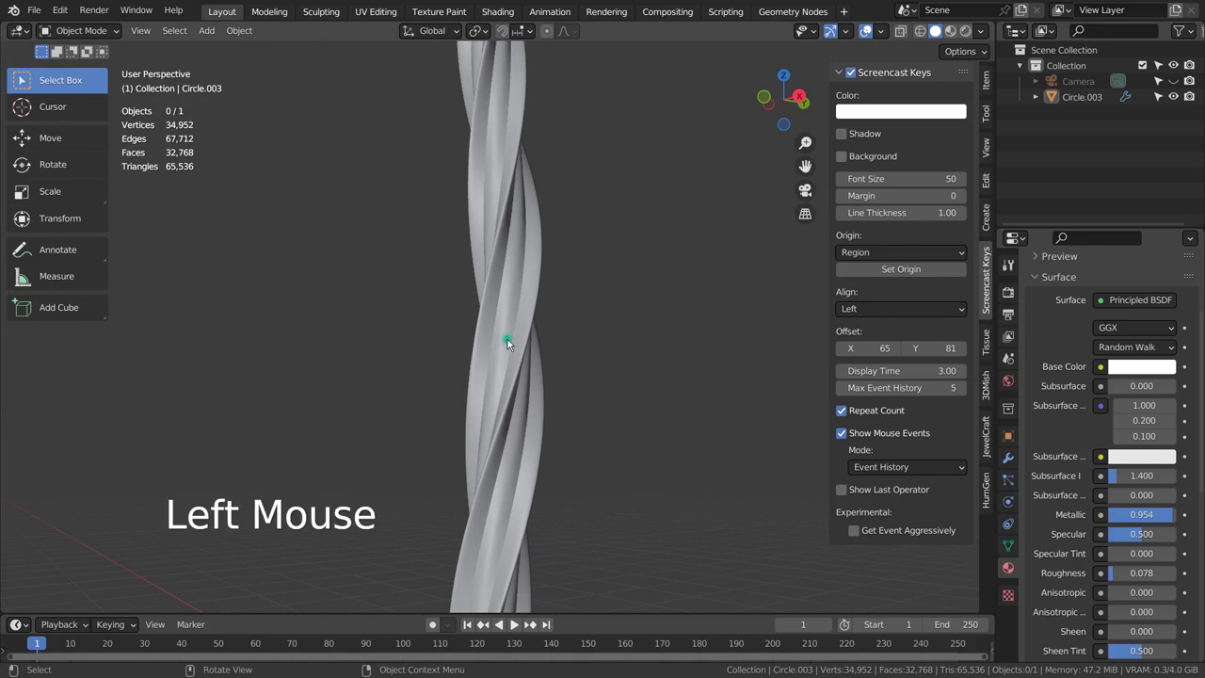
{"action": "left_click", "coordinate": [1008, 458]}
{"action": "scroll", "coordinate": [1085, 419], "scroll_direction": "up", "scroll_amount": 2}
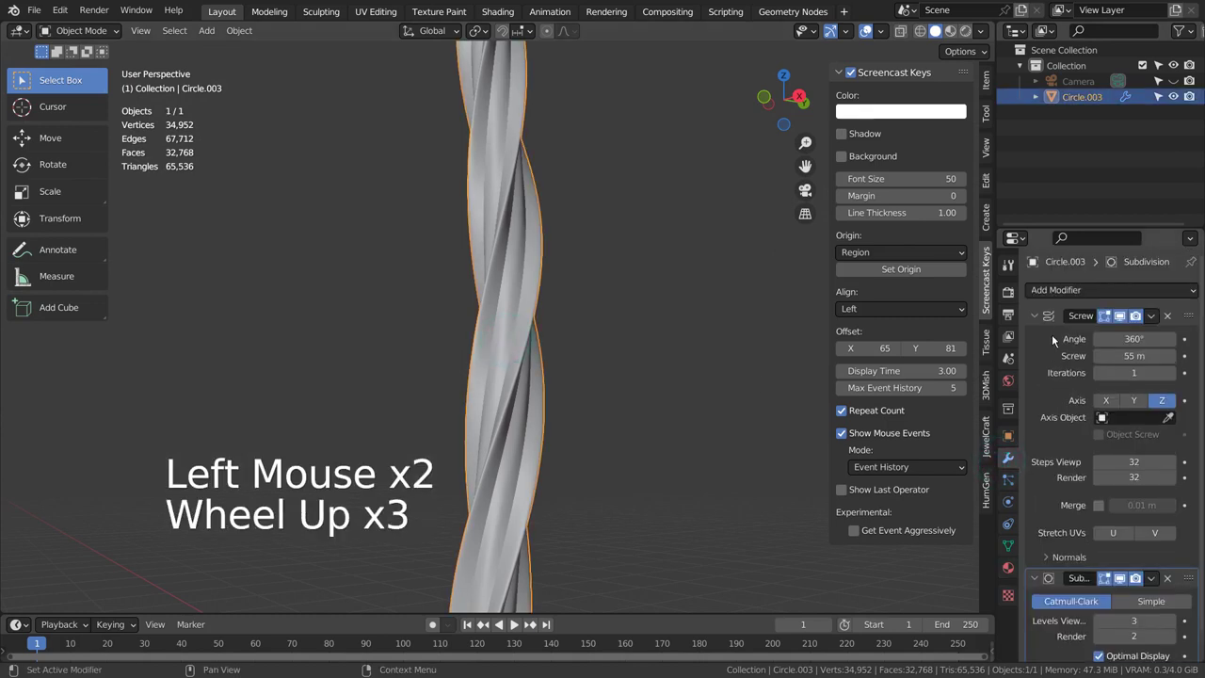
{"action": "key", "text": "ctrl+space"}
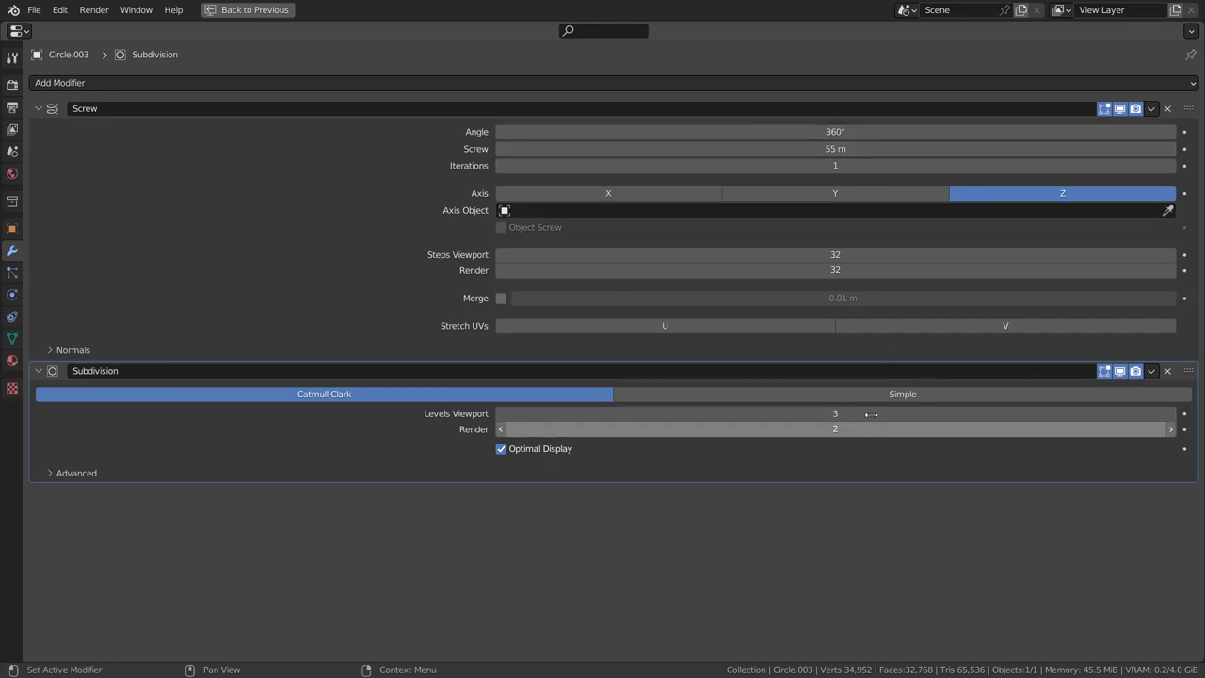
Restore the layout, test Subdivision above Screw, then undo back to Screw-then-Subdivision order.
{"action": "key", "text": "ctrl+space"}
{"action": "left_click_drag", "start_coordinate": [1186, 578], "coordinate": [1202, 311]}
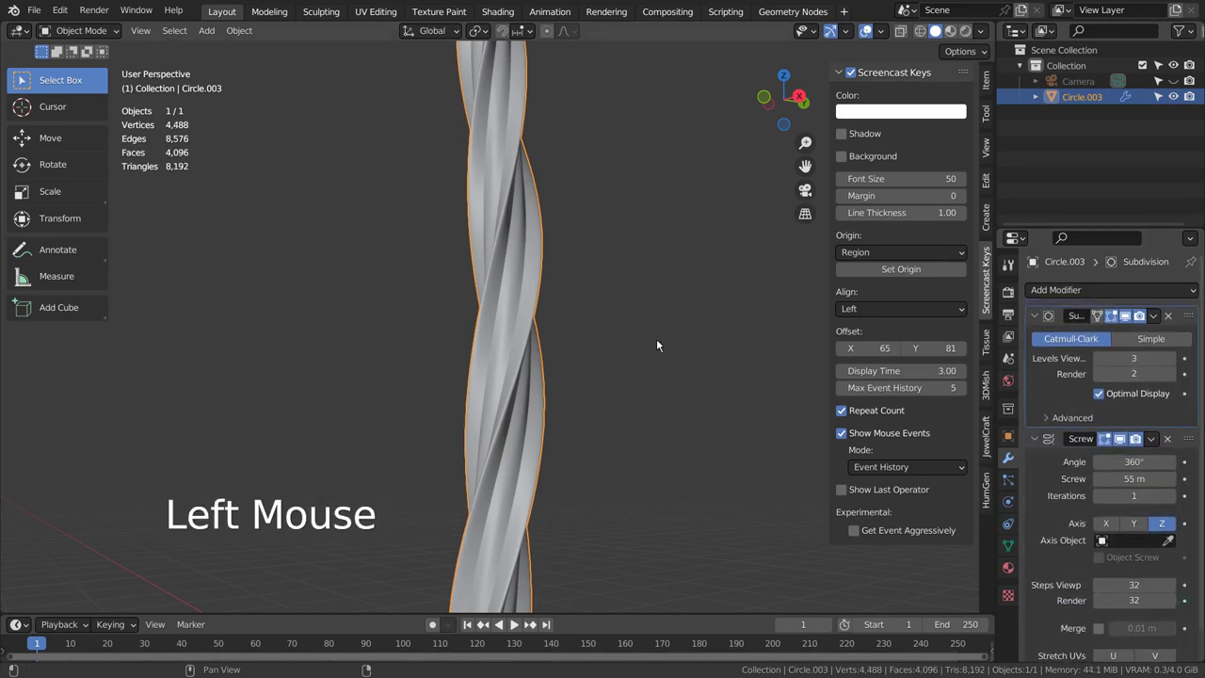
{"action": "middle_click_drag", "start_coordinate": [584, 328], "coordinate": [659, 264]}
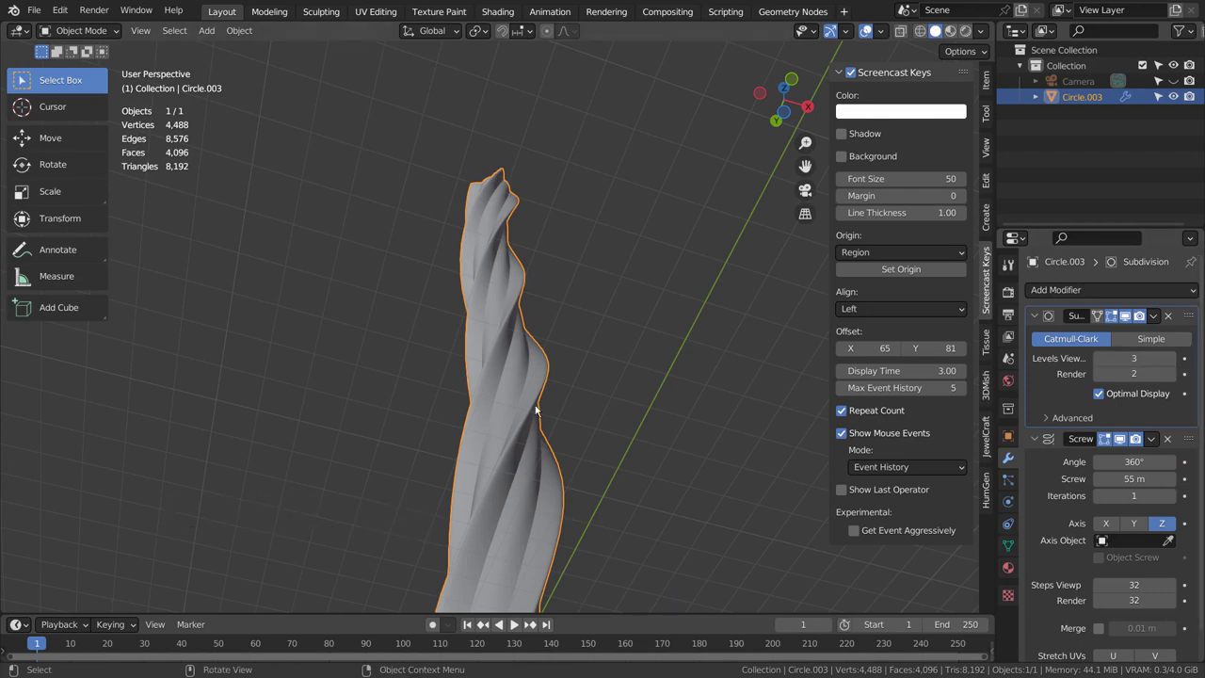
{"action": "key", "text": "ctrl+z"}
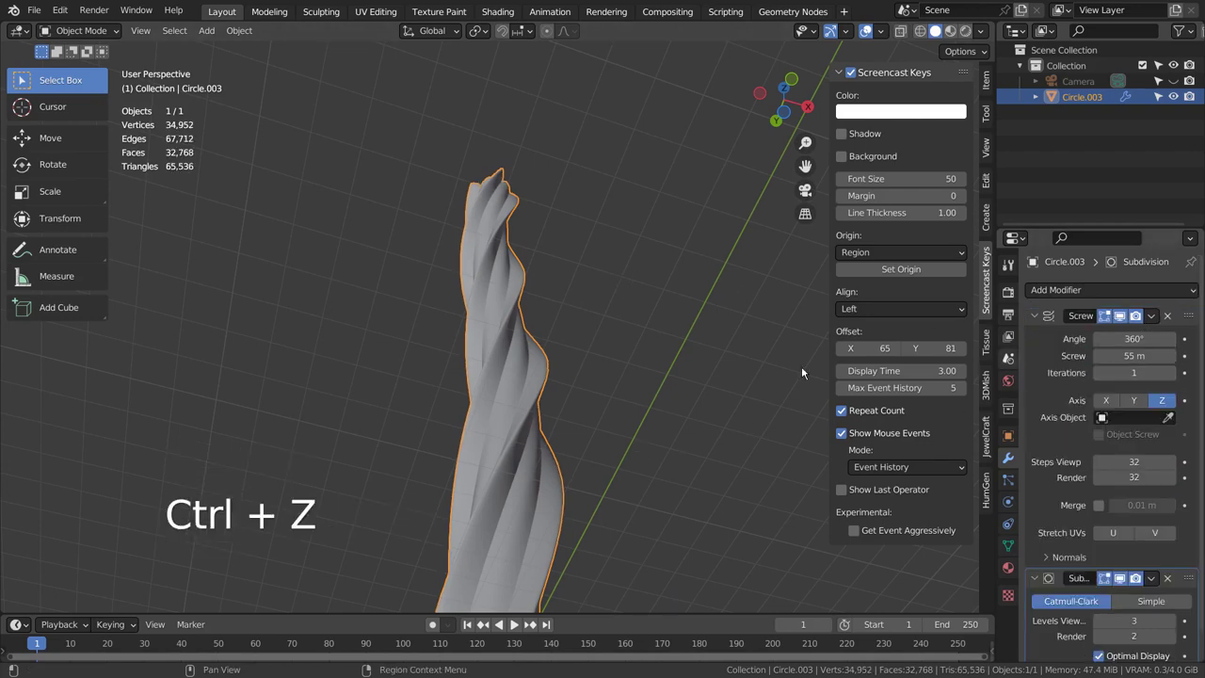
{"action": "middle_click_drag", "start_coordinate": [551, 263], "coordinate": [533, 366]}
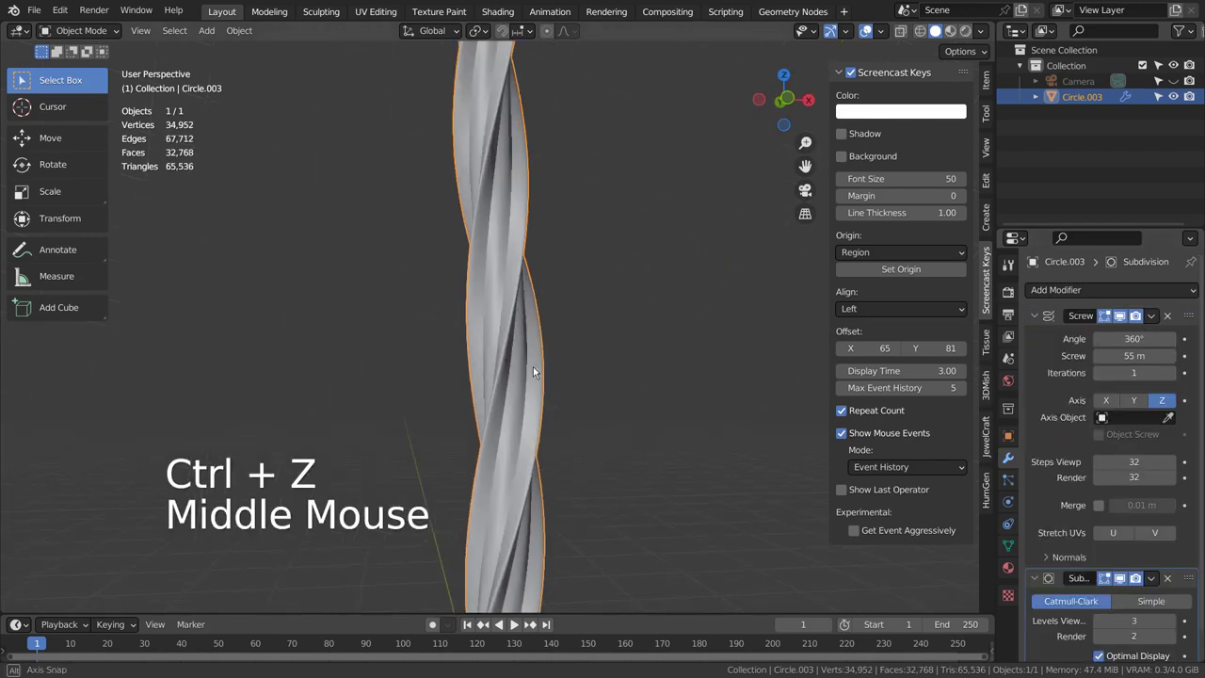
Turn off viewport display for Screw and Subdivision and frame the bare four-pointed star.
{"action": "left_click", "coordinate": [1119, 317]}
{"action": "left_click", "coordinate": [1124, 579]}
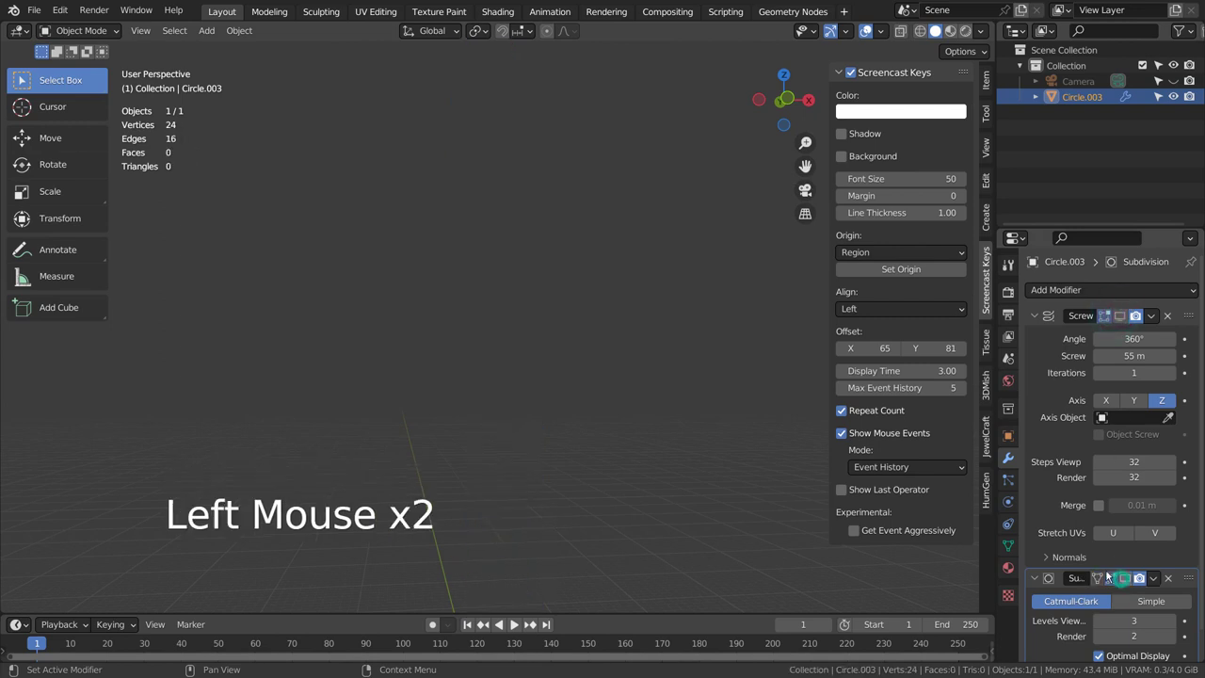
{"action": "middle_click_drag", "start_coordinate": [606, 372], "coordinate": [630, 476]}
{"action": "key", "text": "KP_Decimal"}
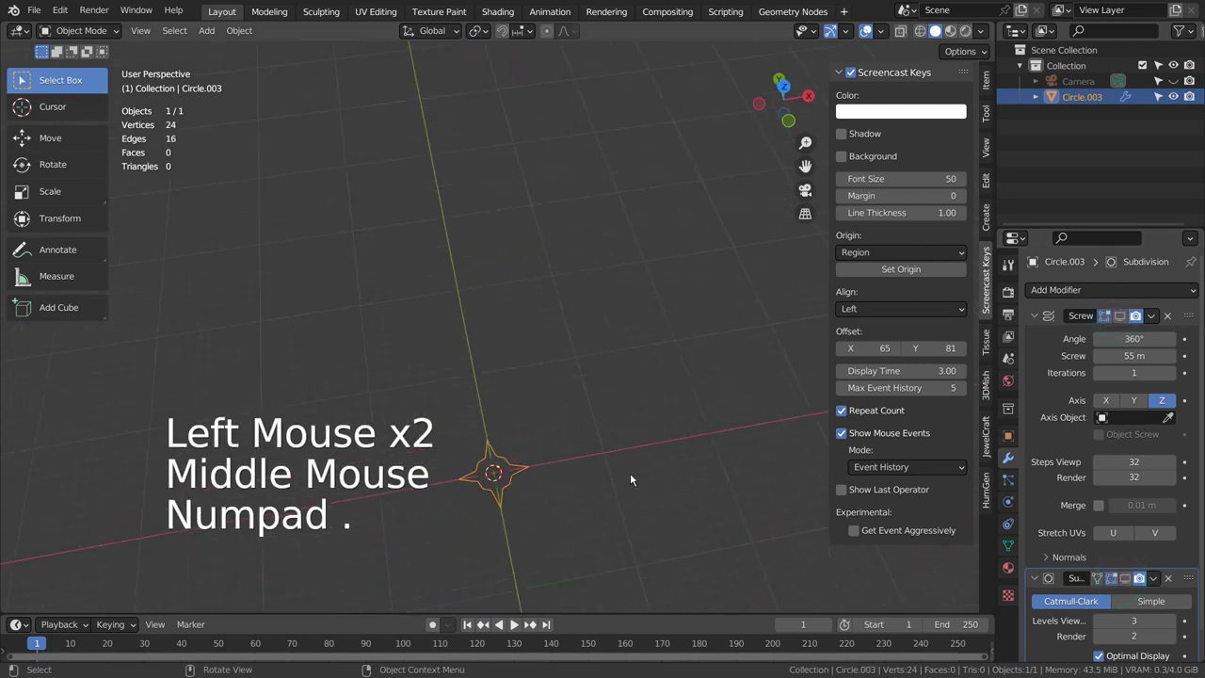
{"action": "middle_click_drag", "start_coordinate": [573, 396], "coordinate": [553, 379]}
Reselect the star profile and re-enable the Screw modifier's viewport display.
{"action": "left_click", "coordinate": [235, 31]}
{"action": "mouse_move", "coordinate": [268, 64]}
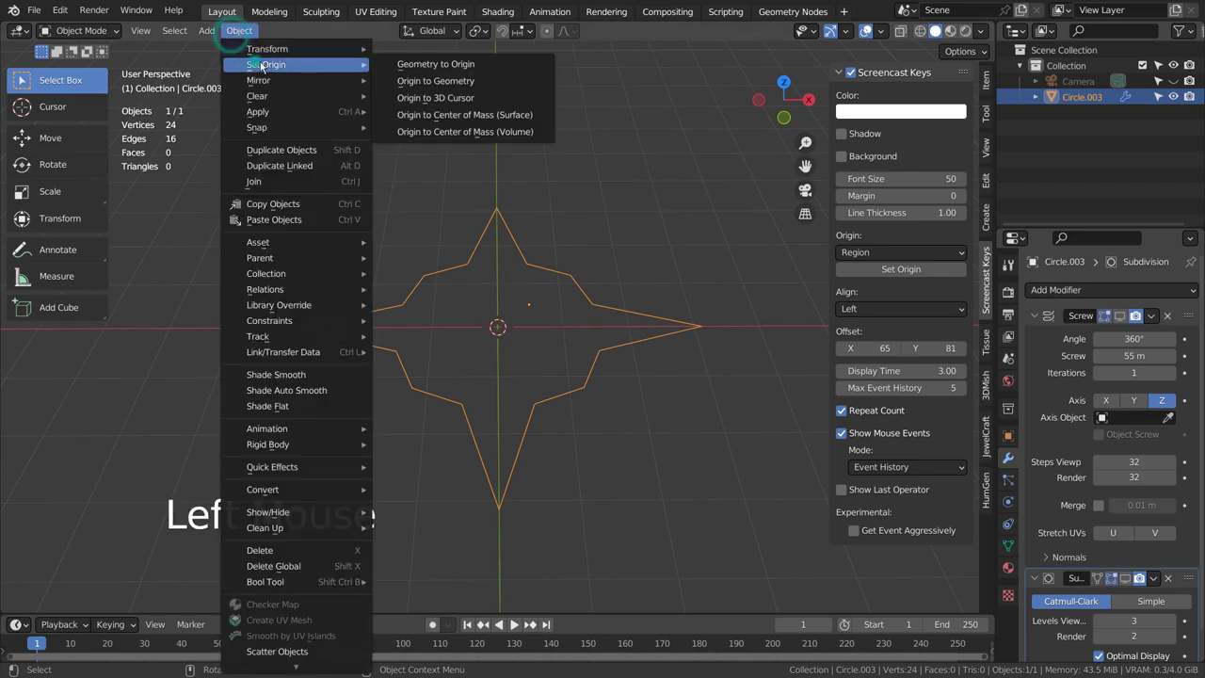
{"action": "left_click", "coordinate": [716, 266]}
{"action": "left_click", "coordinate": [715, 267]}
{"action": "middle_click_drag", "start_coordinate": [716, 267], "coordinate": [568, 404]}
{"action": "left_click", "coordinate": [556, 394]}
{"action": "scroll", "coordinate": [556, 397], "scroll_direction": "down", "scroll_amount": 2}
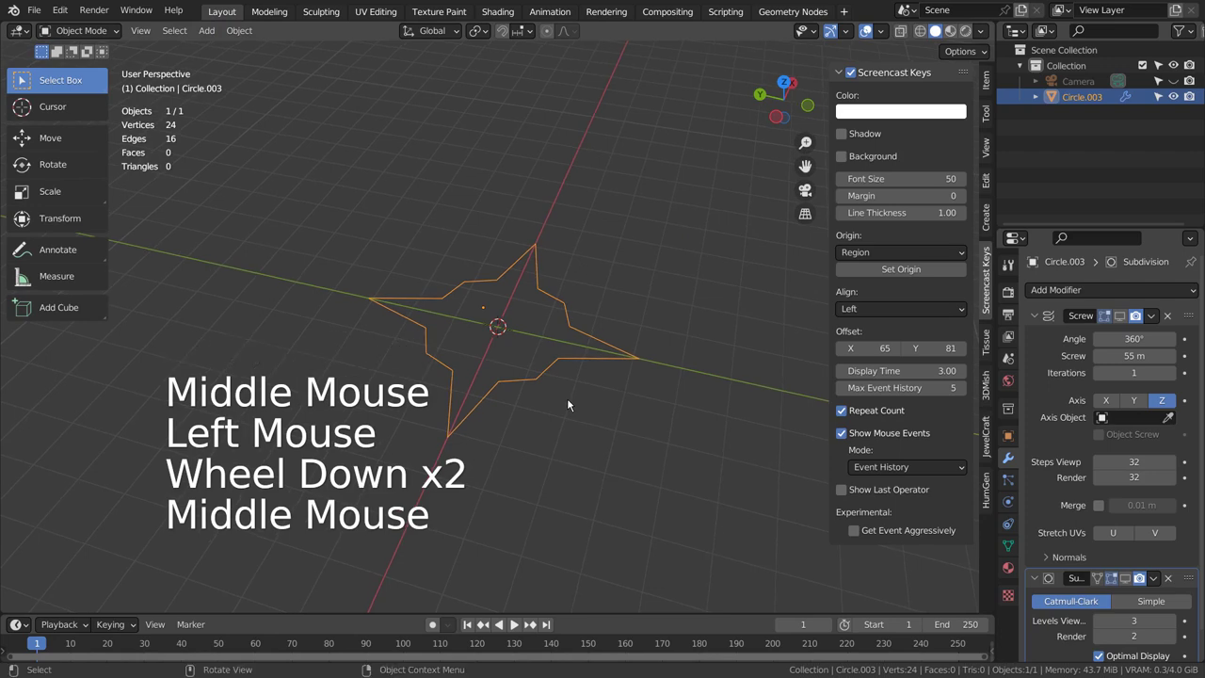
{"action": "left_click", "coordinate": [1119, 315]}
{"action": "scroll", "coordinate": [691, 236], "scroll_direction": "down", "scroll_amount": 4}
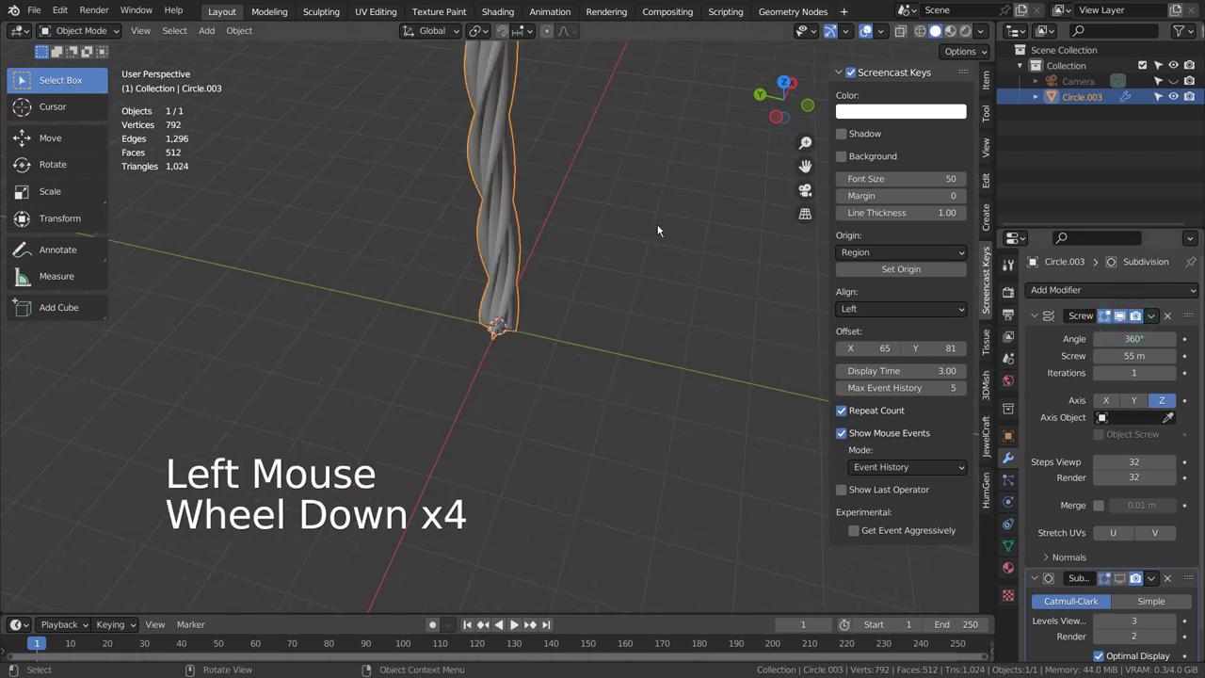
Set the star object's origin to the 3D cursor.
{"action": "left_click", "coordinate": [239, 30]}
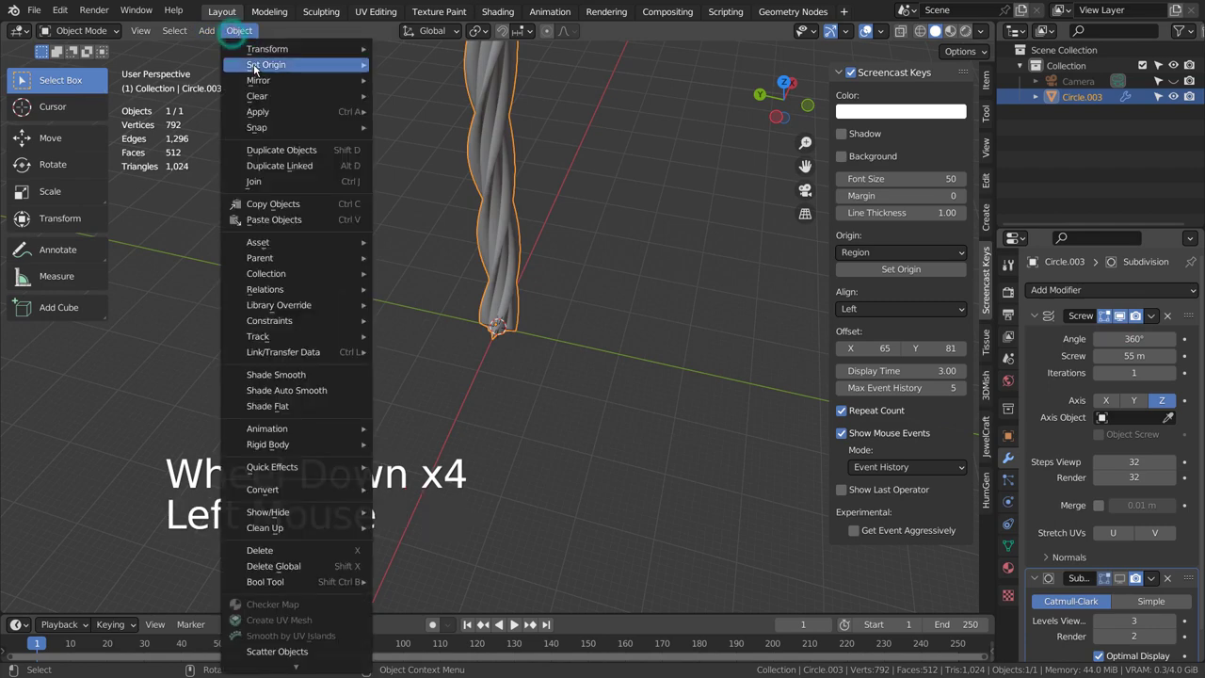
{"action": "mouse_move", "coordinate": [301, 64]}
{"action": "left_click", "coordinate": [438, 98]}
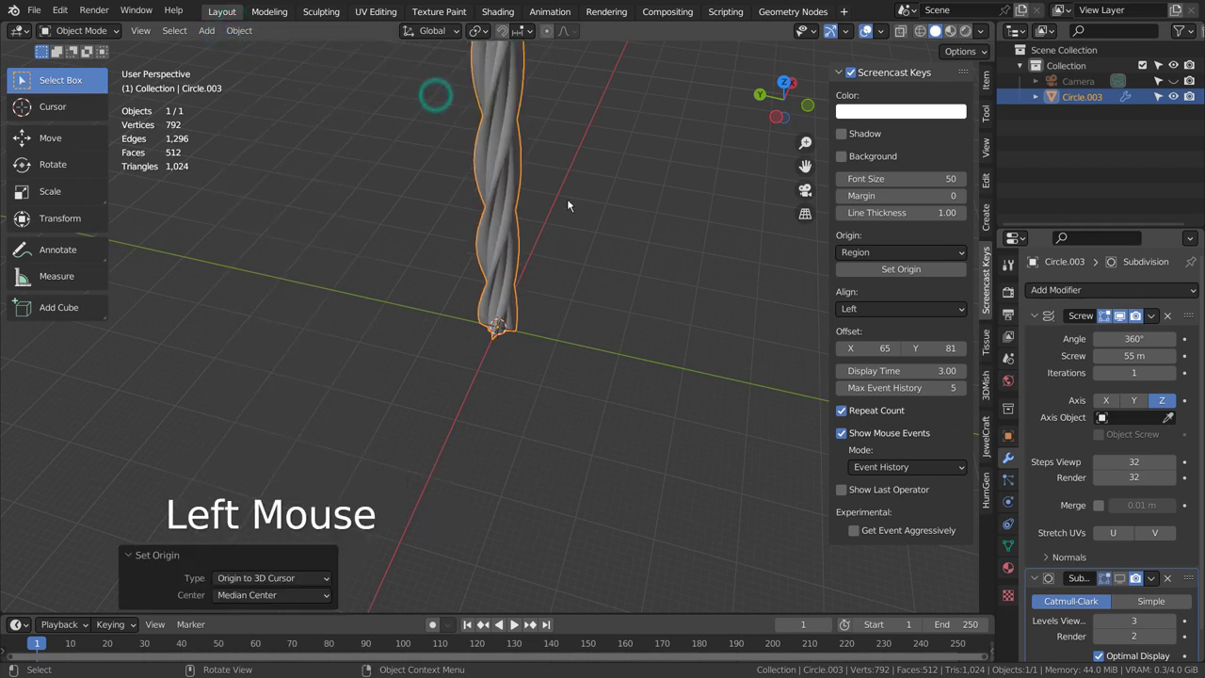
{"action": "middle_click_drag", "start_coordinate": [565, 256], "coordinate": [620, 361]}
Switch to top view and wireframe in Edit Mode, hide Screw, then undo the edits.
{"action": "key", "text": "KP_1"}
{"action": "key", "text": "KP_7"}
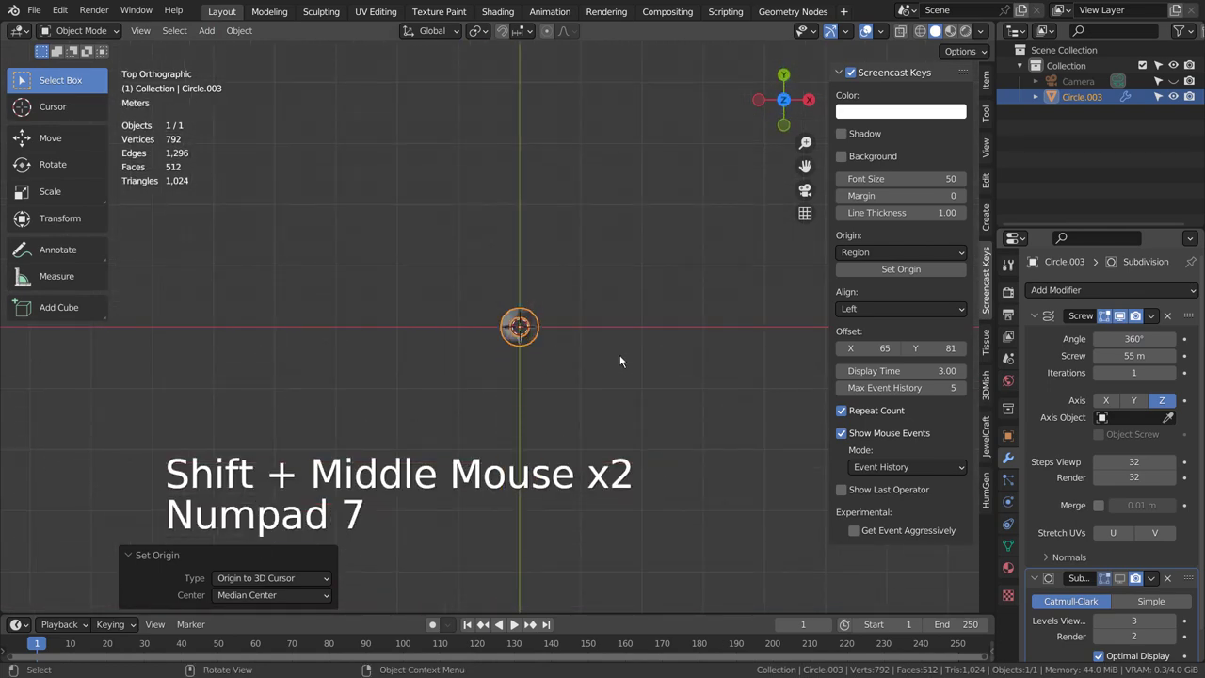
{"action": "key", "text": "Tab"}
{"action": "scroll", "coordinate": [622, 360], "scroll_direction": "up", "scroll_amount": 4}
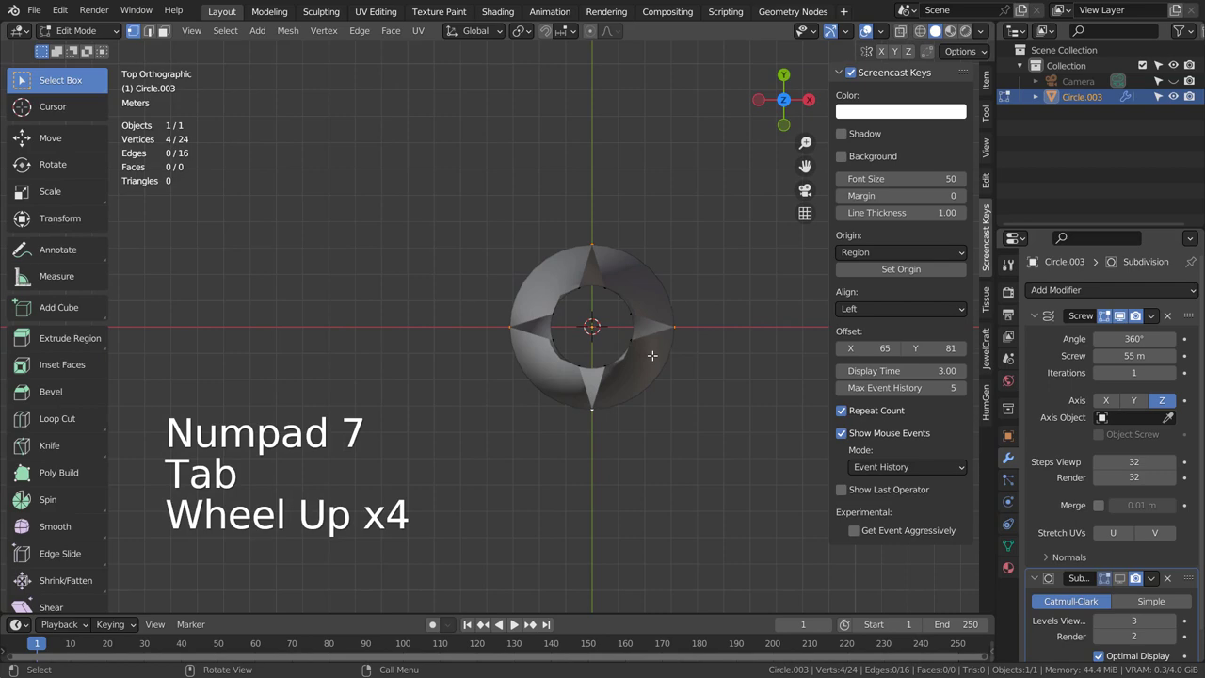
{"action": "key", "text": "shift+z"}
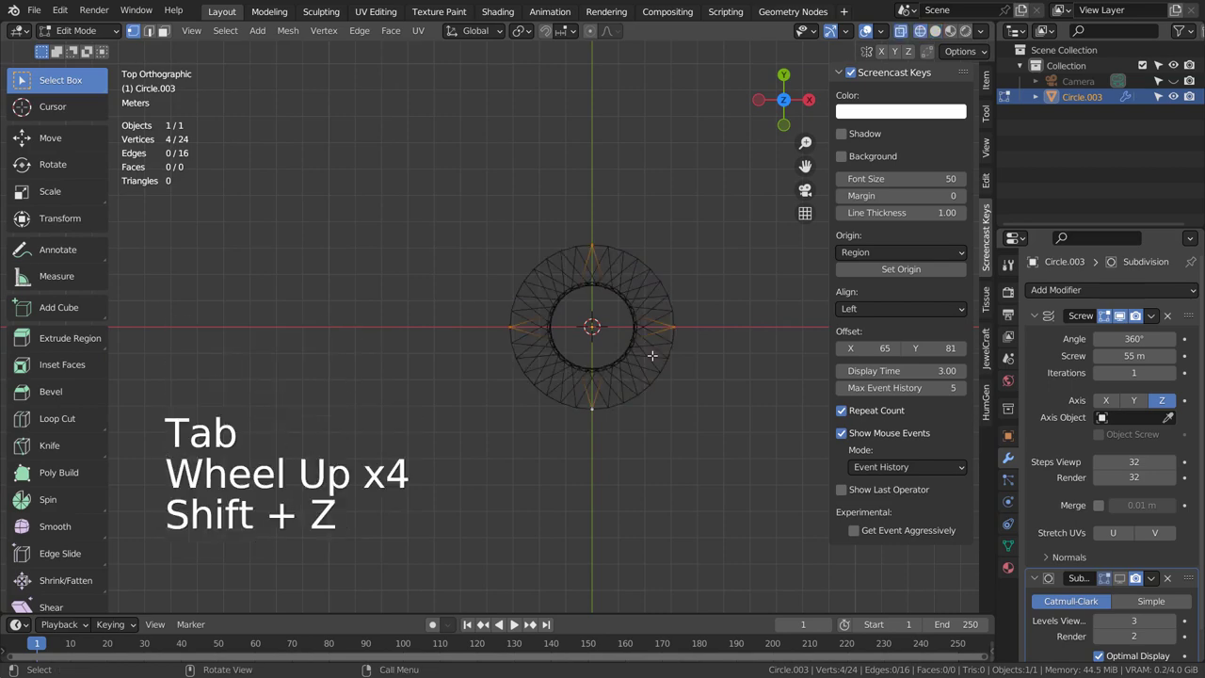
{"action": "left_click", "coordinate": [1120, 316]}
{"action": "scroll", "coordinate": [694, 337], "scroll_direction": "up", "scroll_amount": 2}
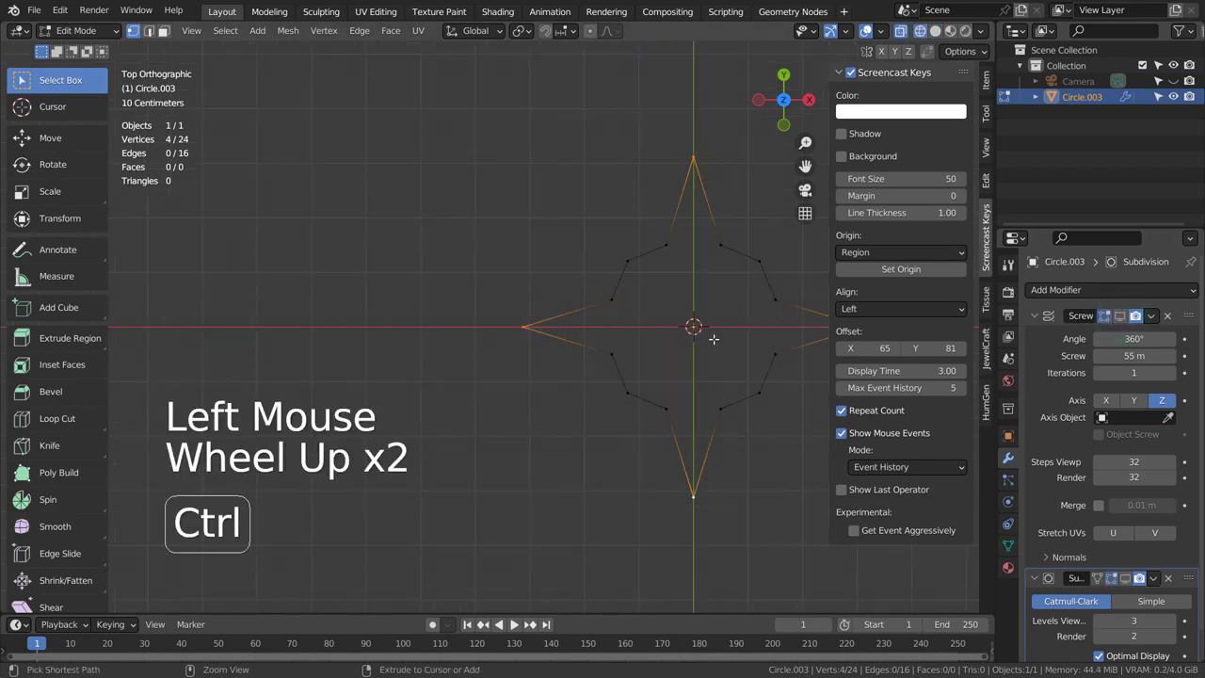
{"action": "key", "text": "ctrl+z"}
{"action": "key", "text": "ctrl+z"}
{"action": "key", "text": "ctrl+z"}
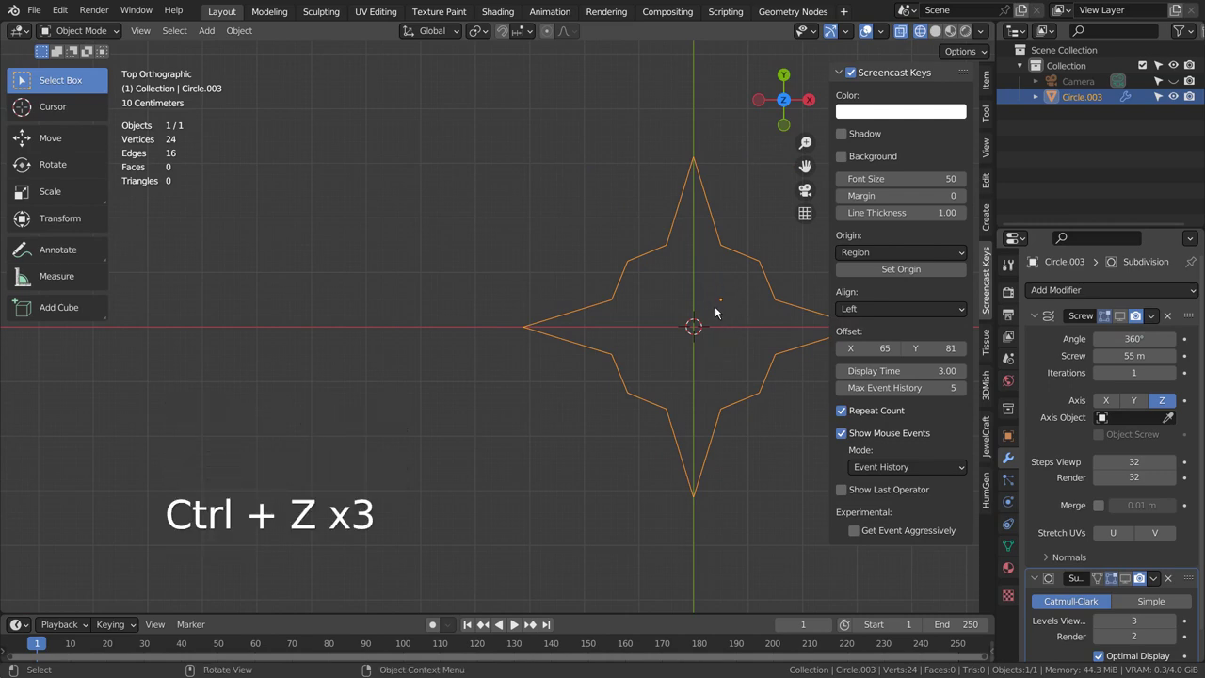
Re-enable Screw display and inspect the wireframe twisted column from top and perspective angles.
{"action": "left_click", "coordinate": [1121, 315]}
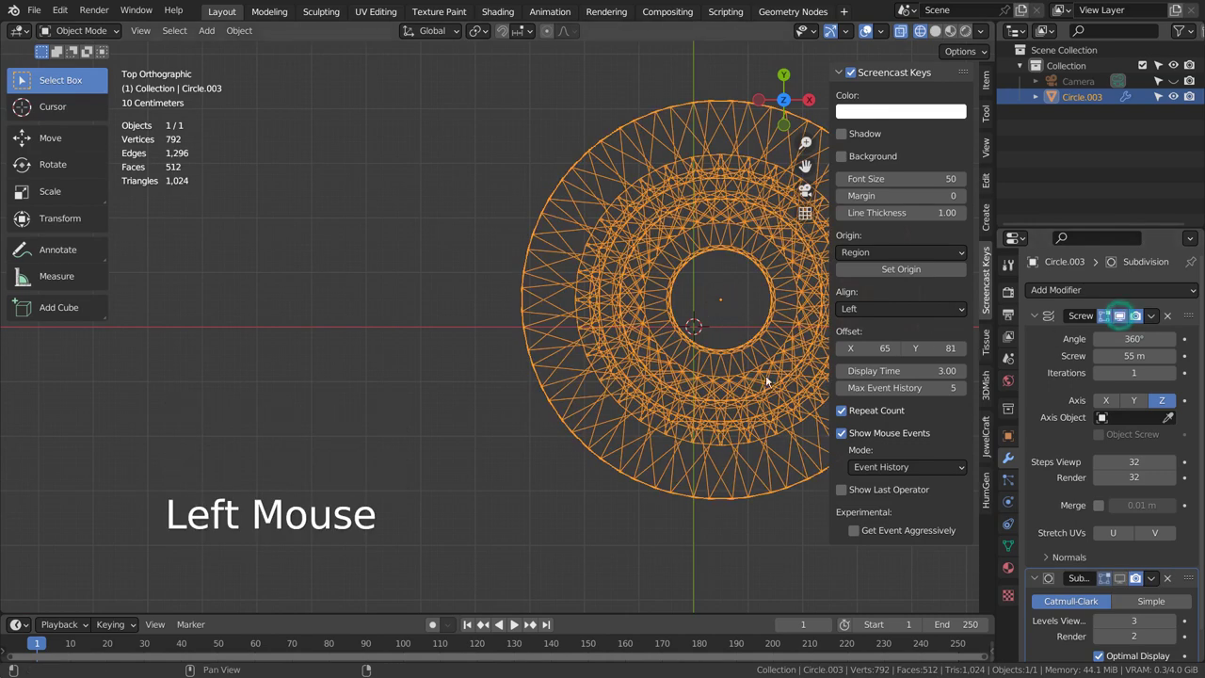
{"action": "middle_click_drag", "start_coordinate": [753, 386], "coordinate": [669, 115], "text": "shift"}
{"action": "scroll", "coordinate": [620, 380], "scroll_direction": "down", "scroll_amount": 5}
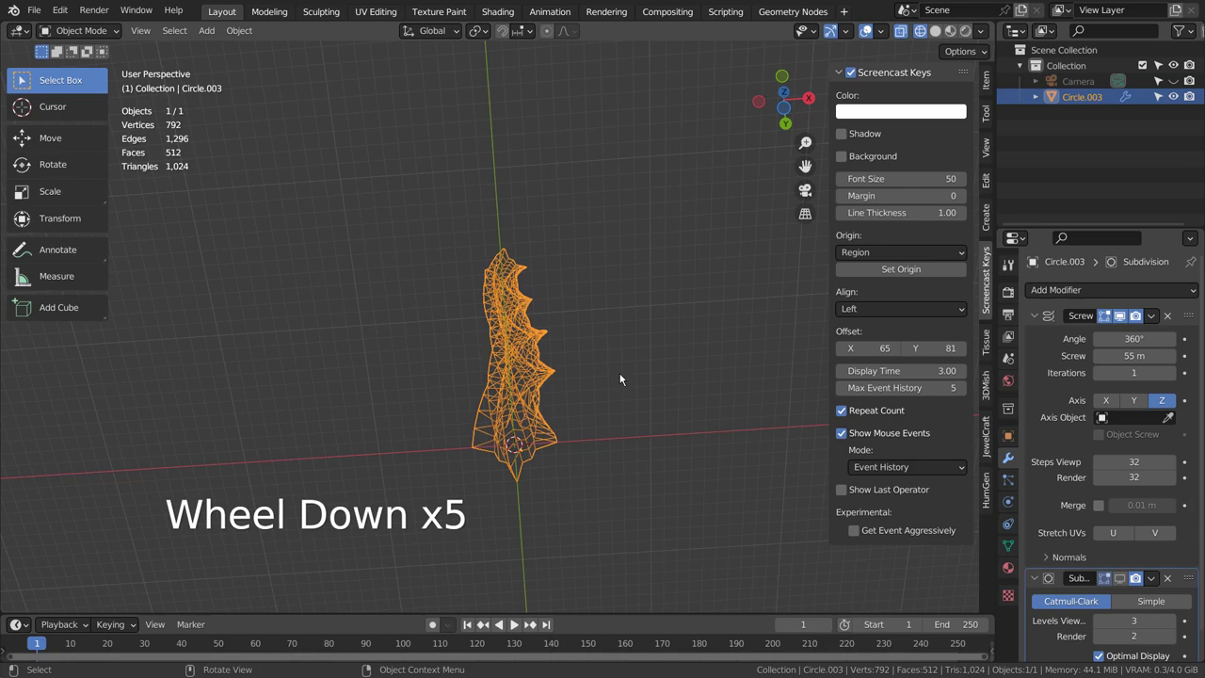
{"action": "middle_click_drag", "start_coordinate": [620, 379], "coordinate": [607, 472]}
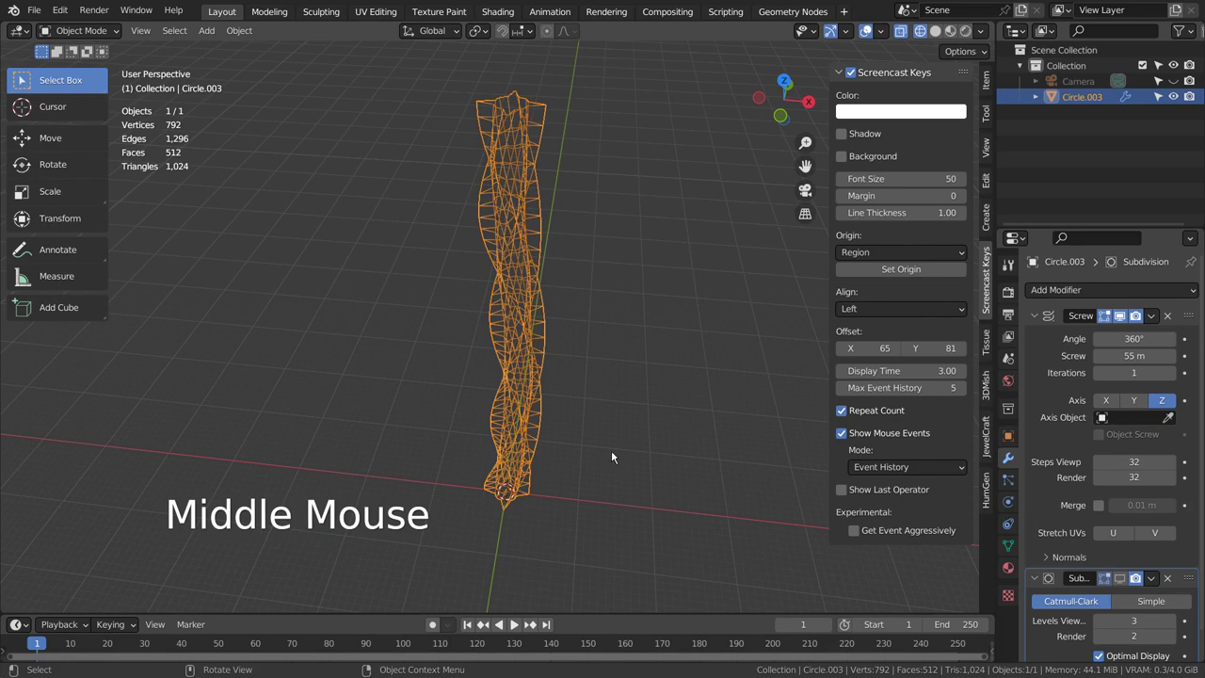
{"action": "key", "text": "KP_7"}
{"action": "scroll", "coordinate": [617, 446], "scroll_direction": "up", "scroll_amount": 3}
{"action": "scroll", "coordinate": [621, 446], "scroll_direction": "up", "scroll_amount": 2}
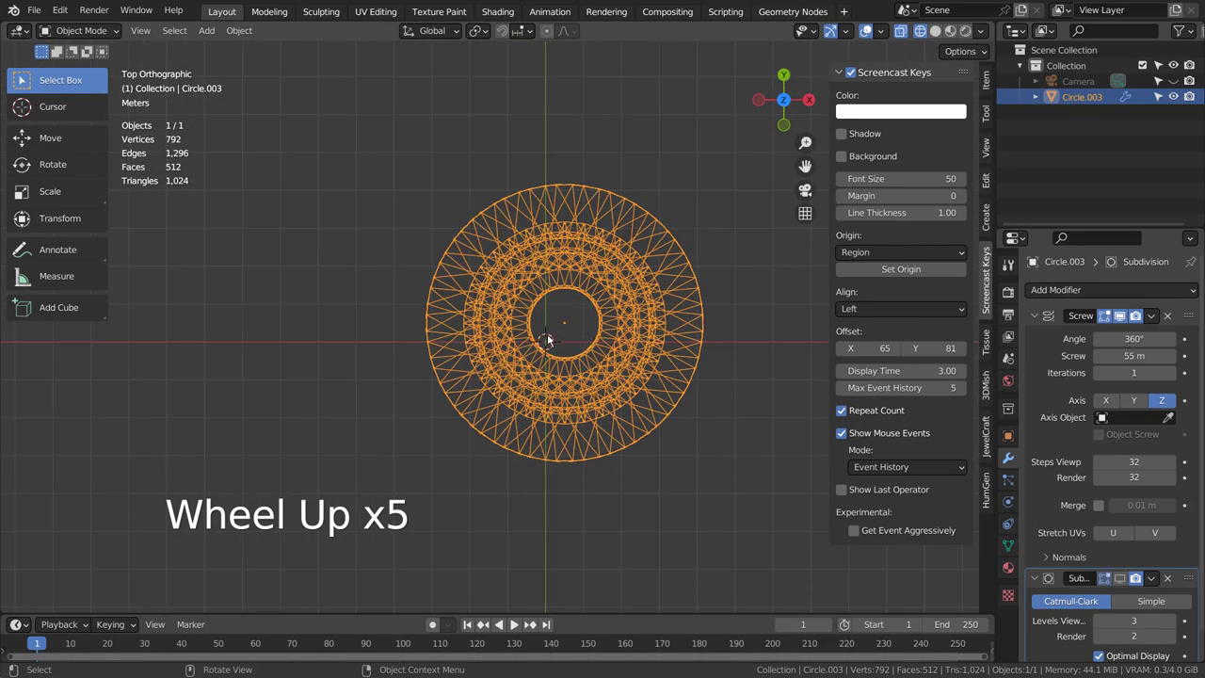
{"action": "middle_click_drag", "start_coordinate": [636, 412], "coordinate": [578, 201]}
{"action": "scroll", "coordinate": [603, 261], "scroll_direction": "down", "scroll_amount": 2}
{"action": "scroll", "coordinate": [602, 264], "scroll_direction": "down", "scroll_amount": 2}
{"action": "middle_click_drag", "start_coordinate": [602, 265], "coordinate": [602, 330]}
Hide the Screw result again and view the bare star profile from the top.
{"action": "left_click", "coordinate": [1119, 316]}
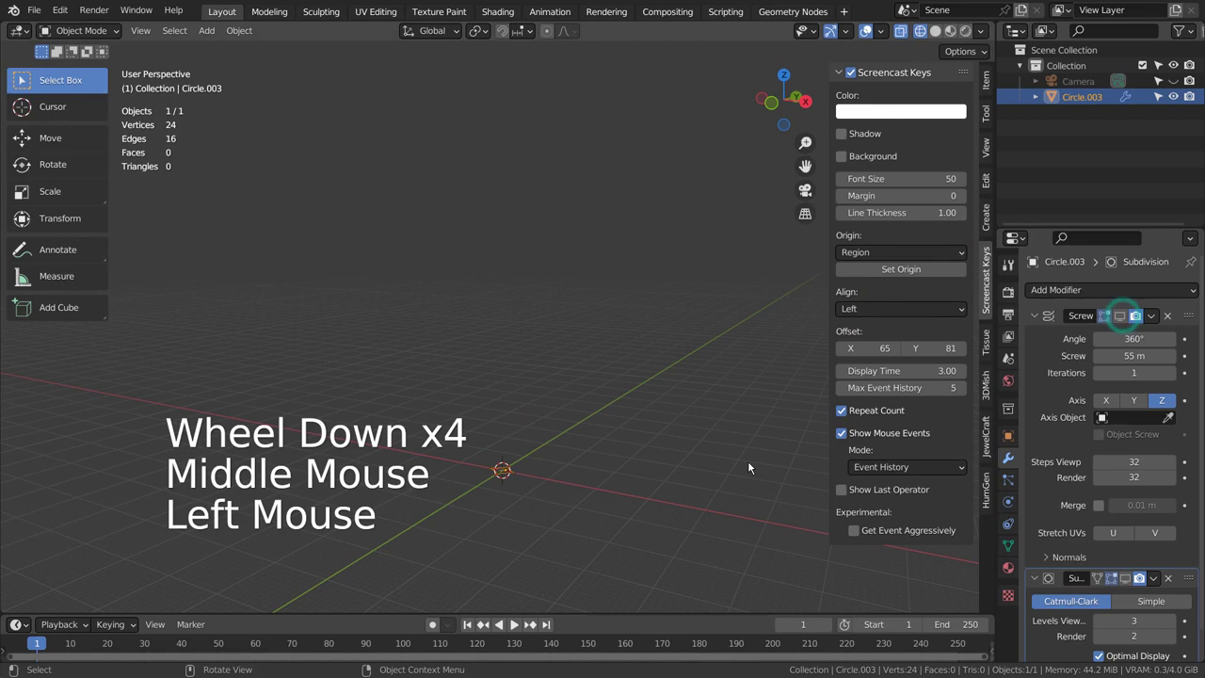
{"action": "key", "text": "KP_7"}
{"action": "scroll", "coordinate": [730, 455], "scroll_direction": "up", "scroll_amount": 6}
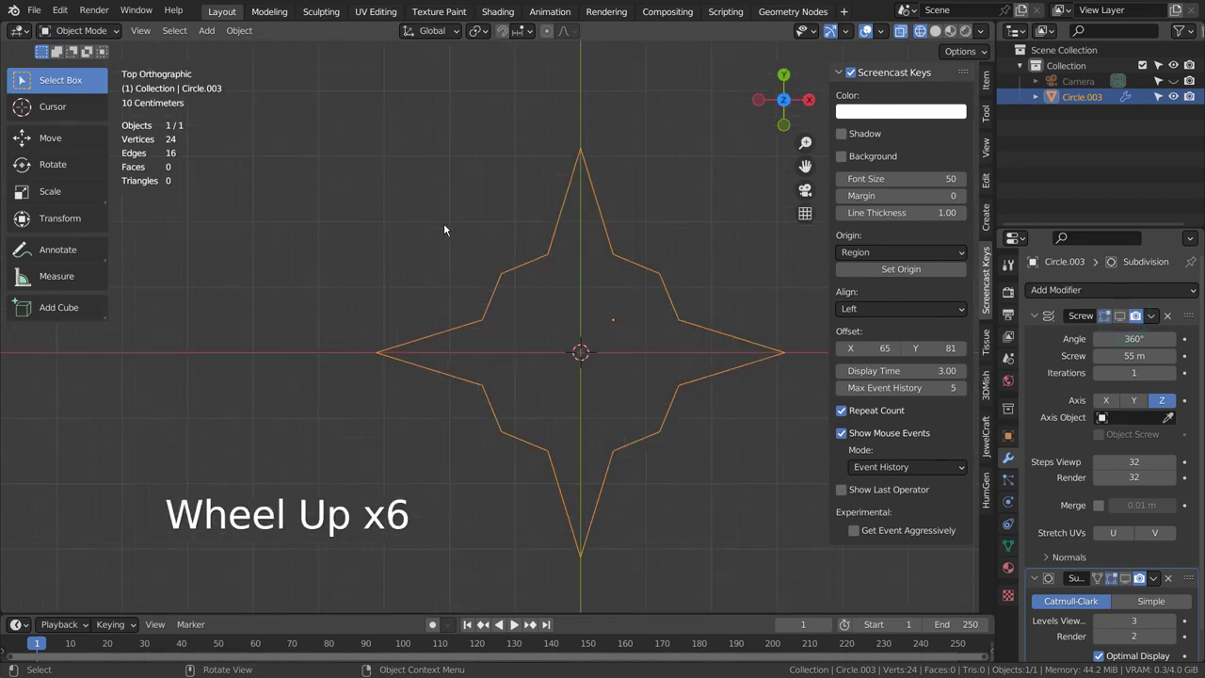
Add a 32-vertex circle scaled about 3.18 to the star tips and select its top vertex.
{"action": "key", "text": "shift+a"}
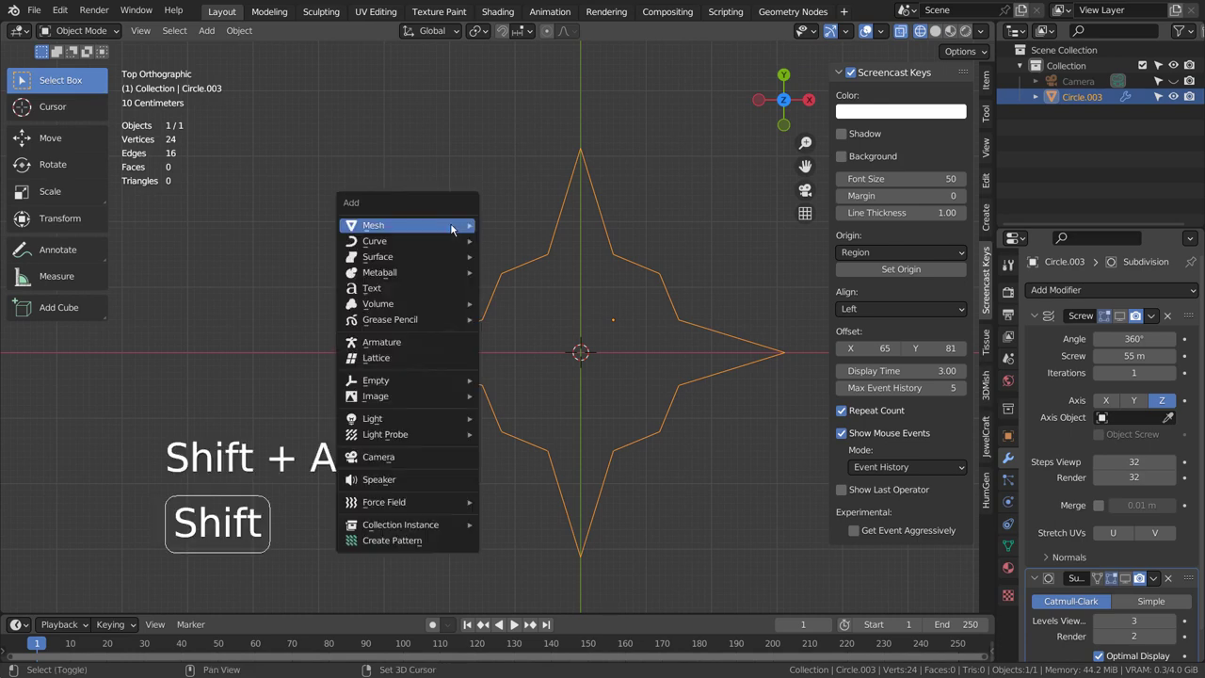
{"action": "mouse_move", "coordinate": [454, 227]}
{"action": "left_click", "coordinate": [556, 261]}
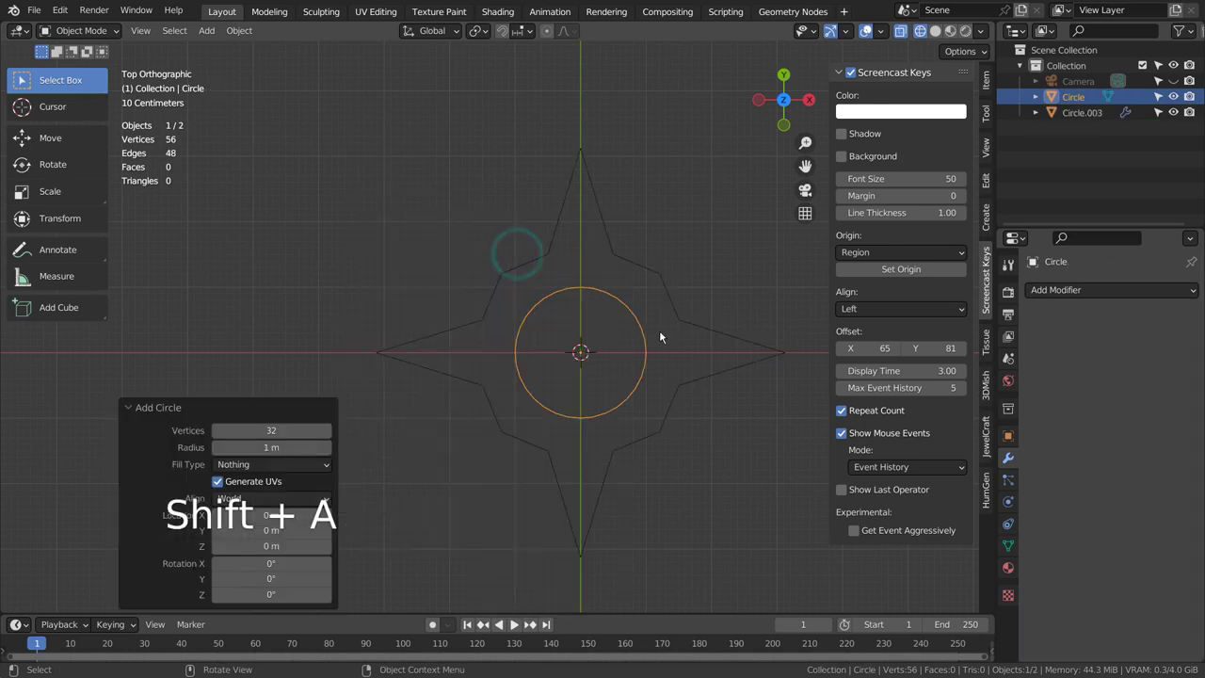
{"action": "key", "text": "s"}
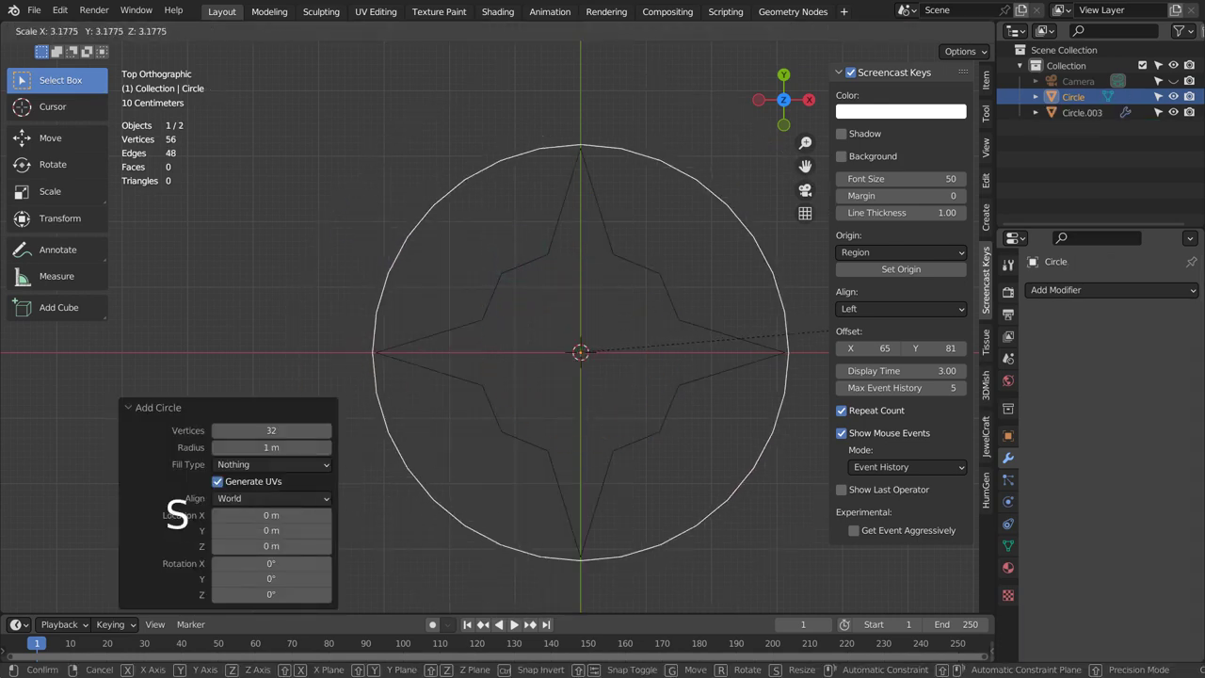
{"action": "left_click", "coordinate": [827, 332]}
{"action": "key", "text": "Tab"}
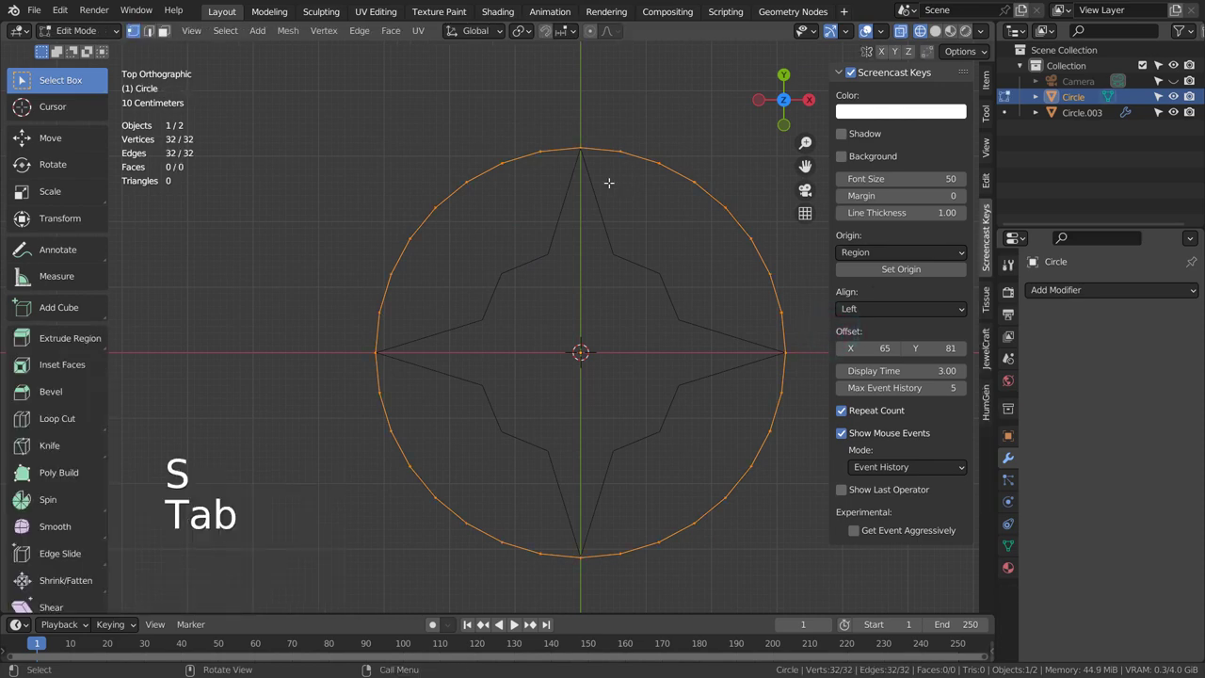
{"action": "left_click", "coordinate": [559, 129]}
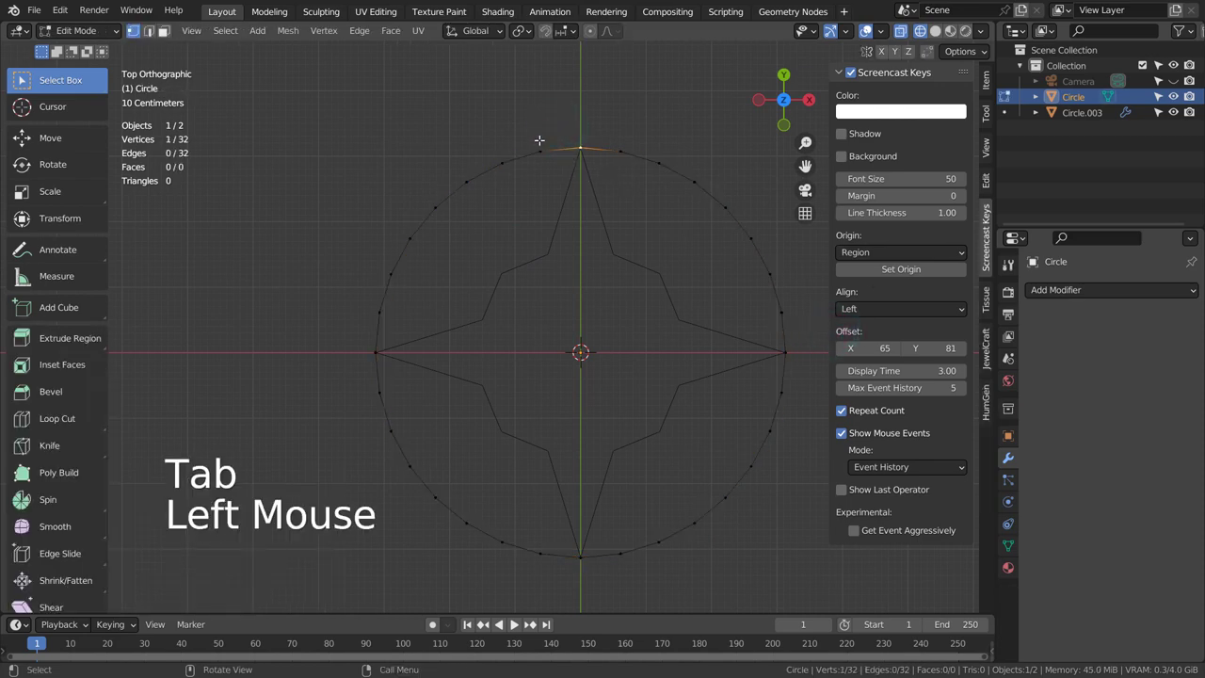
Circle-select and delete the circle's other vertices, leaving a 10-vertex upper-right quarter arc.
{"action": "left_click", "coordinate": [486, 125]}
{"action": "key", "text": "c"}
{"action": "mouse_move", "coordinate": [536, 148]}
{"action": "left_mouse_down"}
{"action": "mouse_move", "coordinate": [447, 184]}
{"action": "mouse_move", "coordinate": [405, 230]}
{"action": "mouse_move", "coordinate": [376, 348]}
{"action": "mouse_move", "coordinate": [382, 441]}
{"action": "mouse_move", "coordinate": [422, 509]}
{"action": "mouse_move", "coordinate": [507, 563]}
{"action": "mouse_move", "coordinate": [408, 492]}
{"action": "left_mouse_up"}
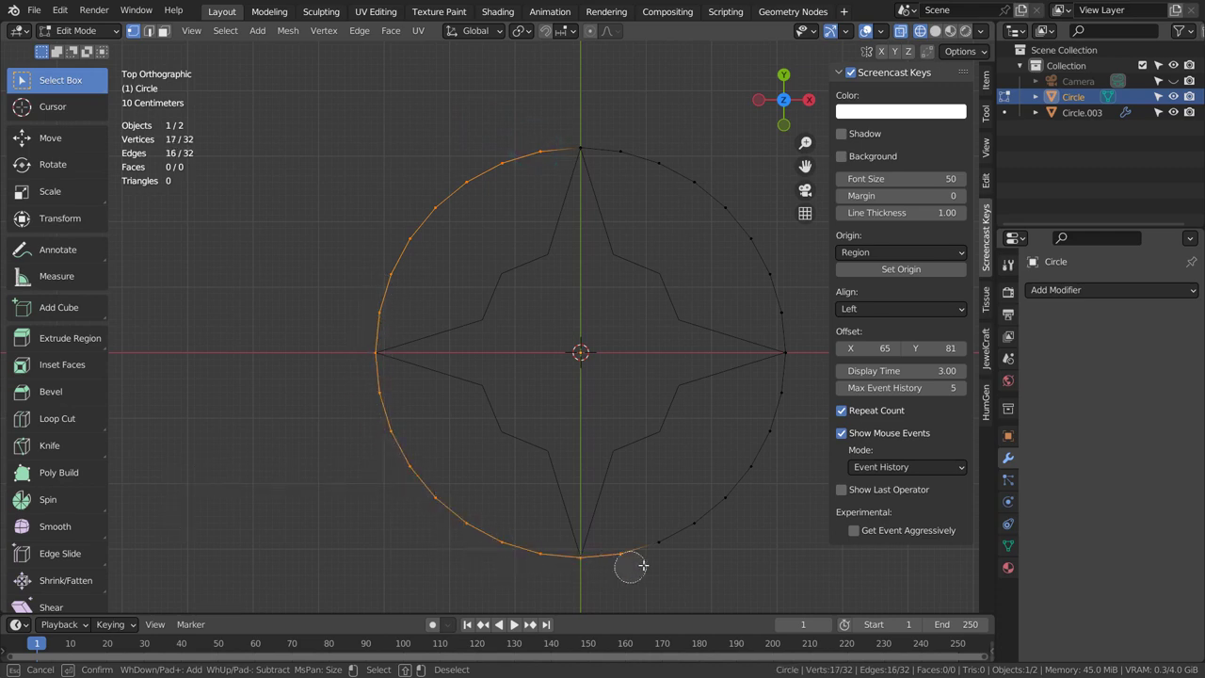
{"action": "right_click", "coordinate": [726, 417]}
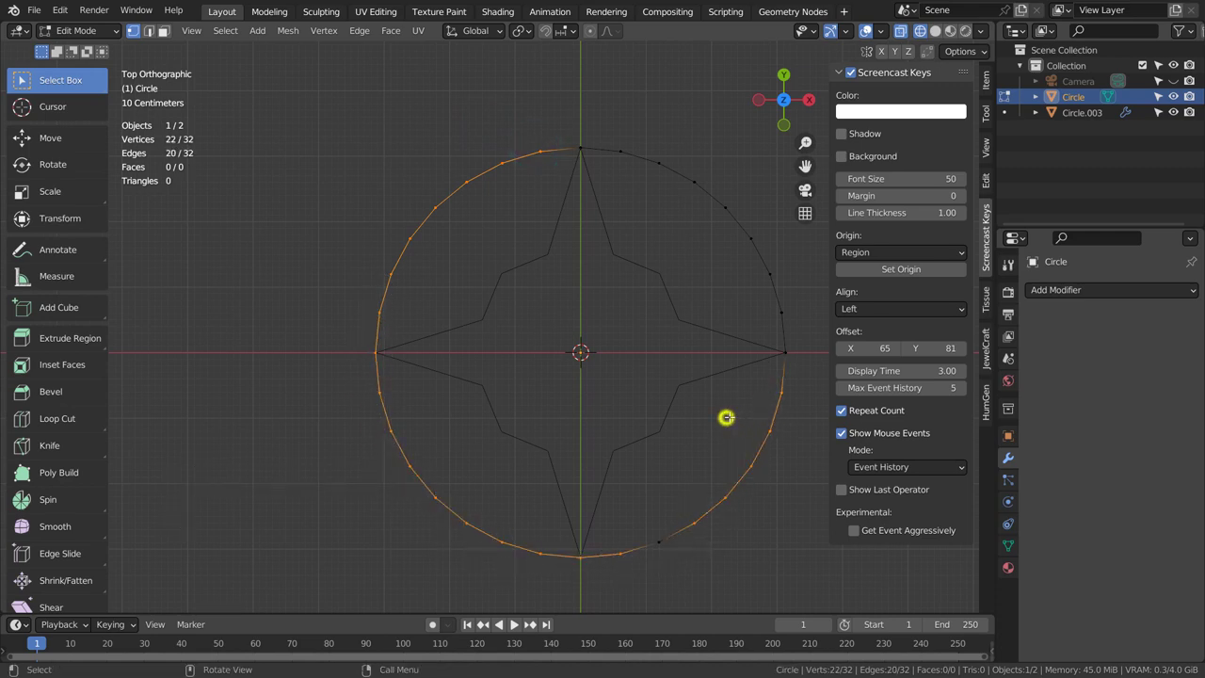
{"action": "key", "text": "x"}
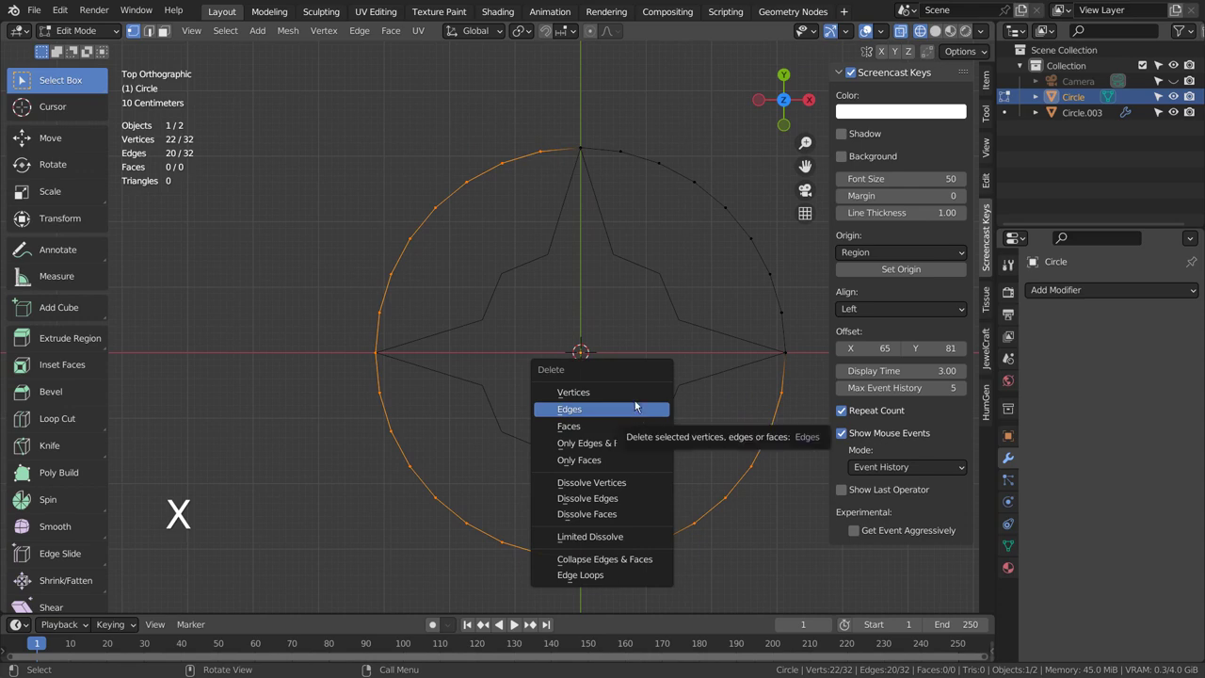
{"action": "left_click", "coordinate": [634, 395]}
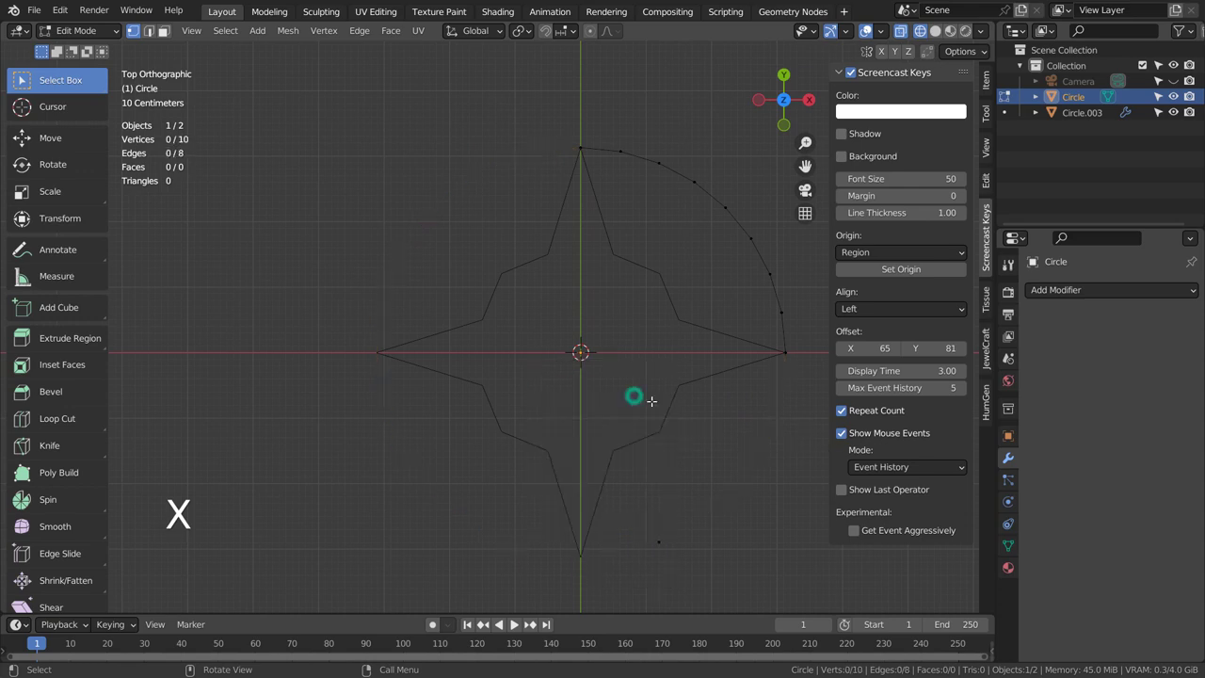
{"action": "left_click", "coordinate": [626, 149]}
Move the top two arc vertices onto the star's upper-right edge.
{"action": "key", "text": "g"}
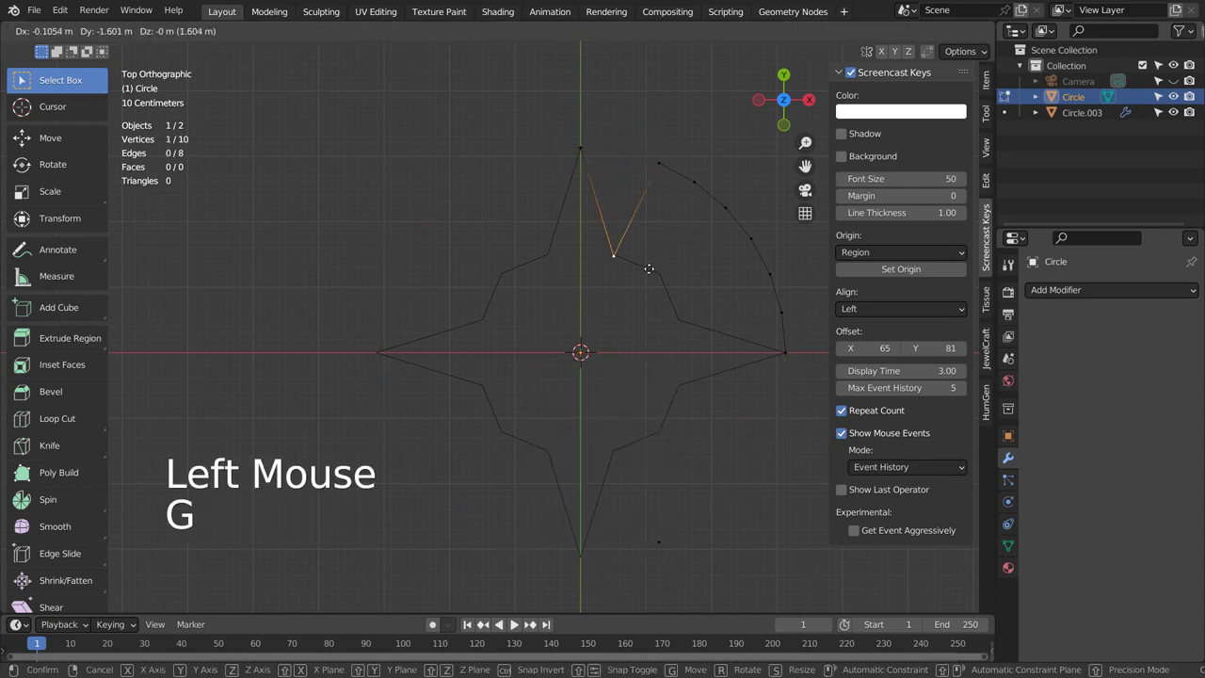
{"action": "left_click", "coordinate": [648, 268]}
{"action": "key", "text": "g"}
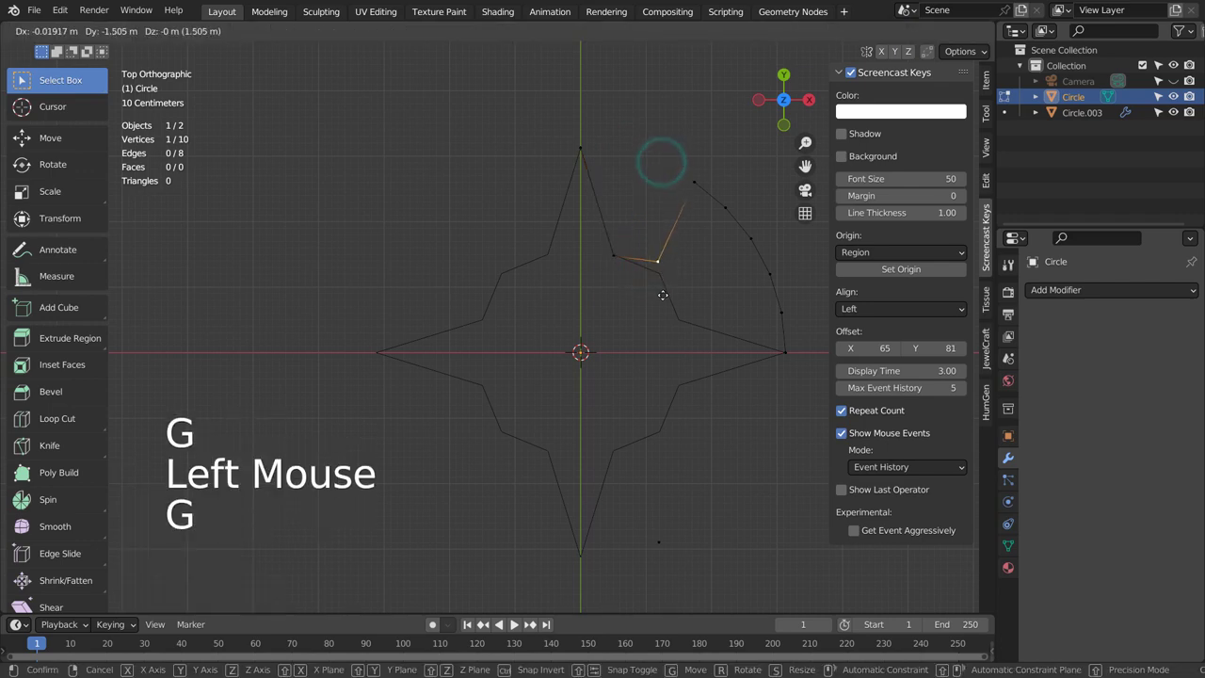
{"action": "left_click", "coordinate": [664, 303]}
{"action": "left_click", "coordinate": [693, 187]}
{"action": "key", "text": "g"}
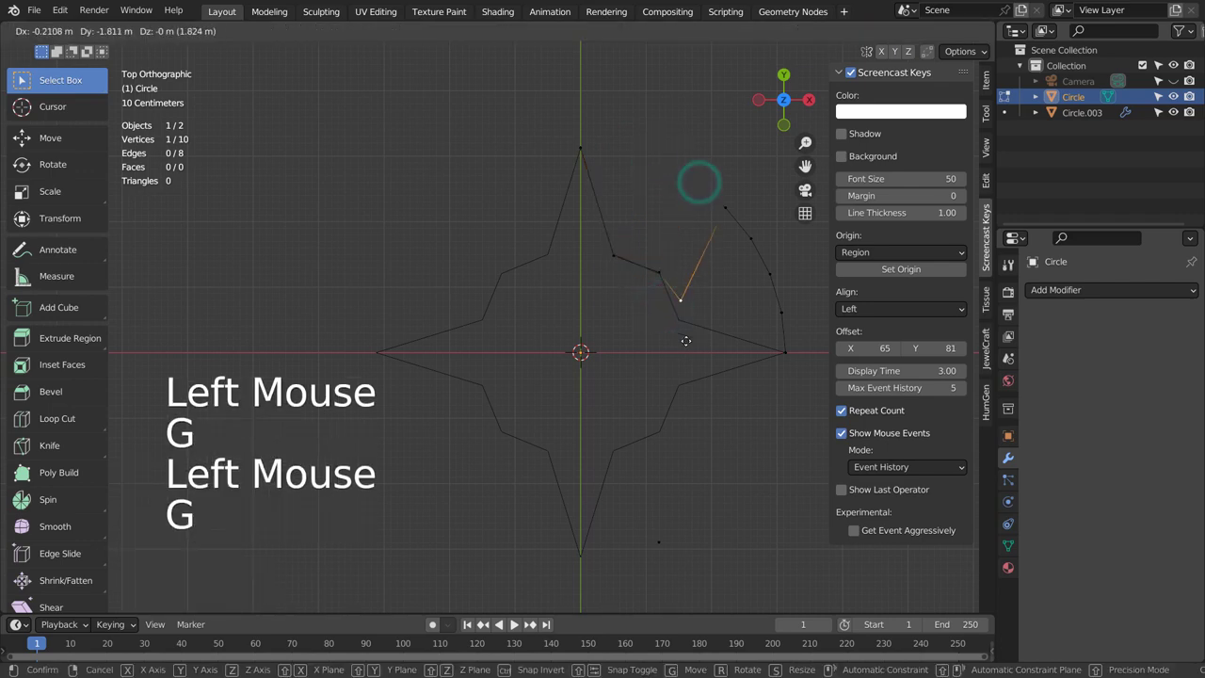
{"action": "left_click", "coordinate": [685, 355]}
Snap the remaining arc vertices down along the star's edge toward its right tip.
{"action": "left_click", "coordinate": [726, 213]}
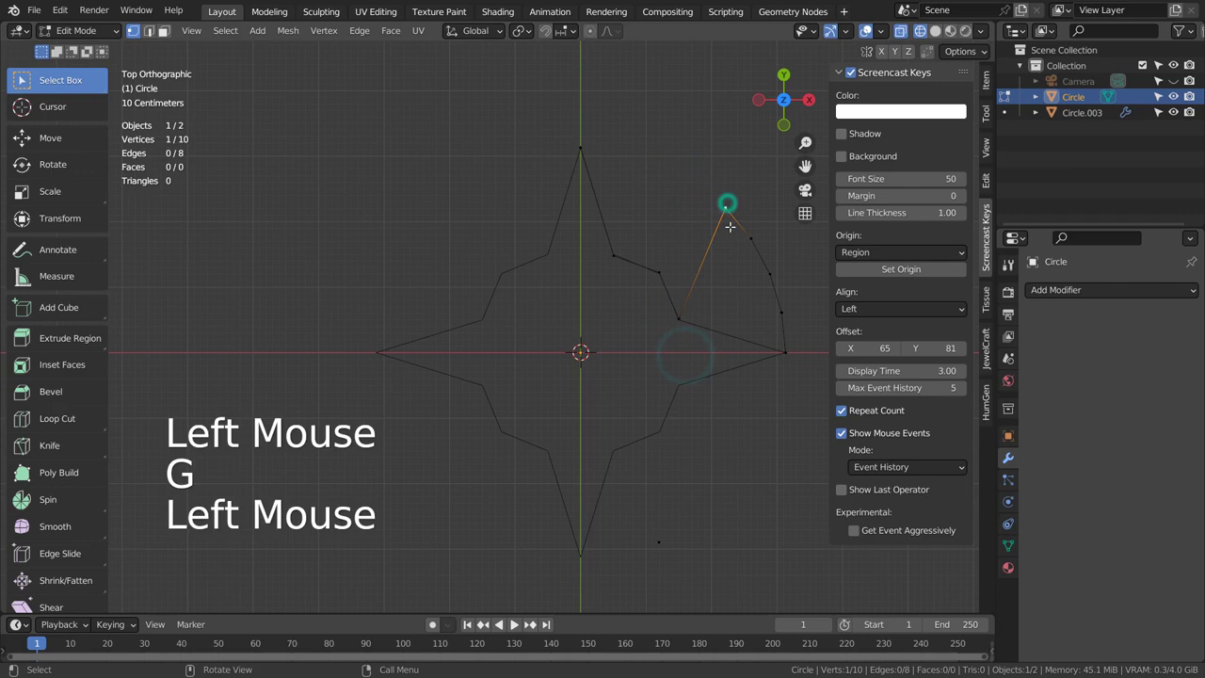
{"action": "key", "text": "g"}
{"action": "left_click", "coordinate": [734, 400]}
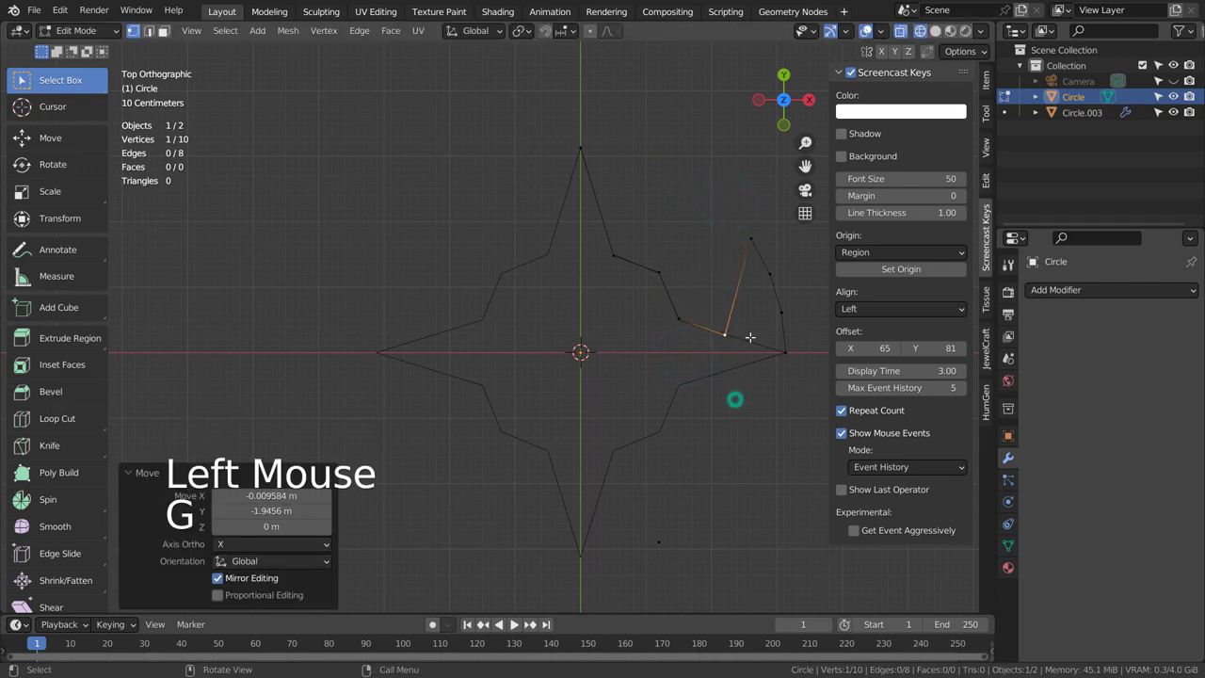
{"action": "left_click", "coordinate": [752, 238]}
{"action": "key", "text": "g"}
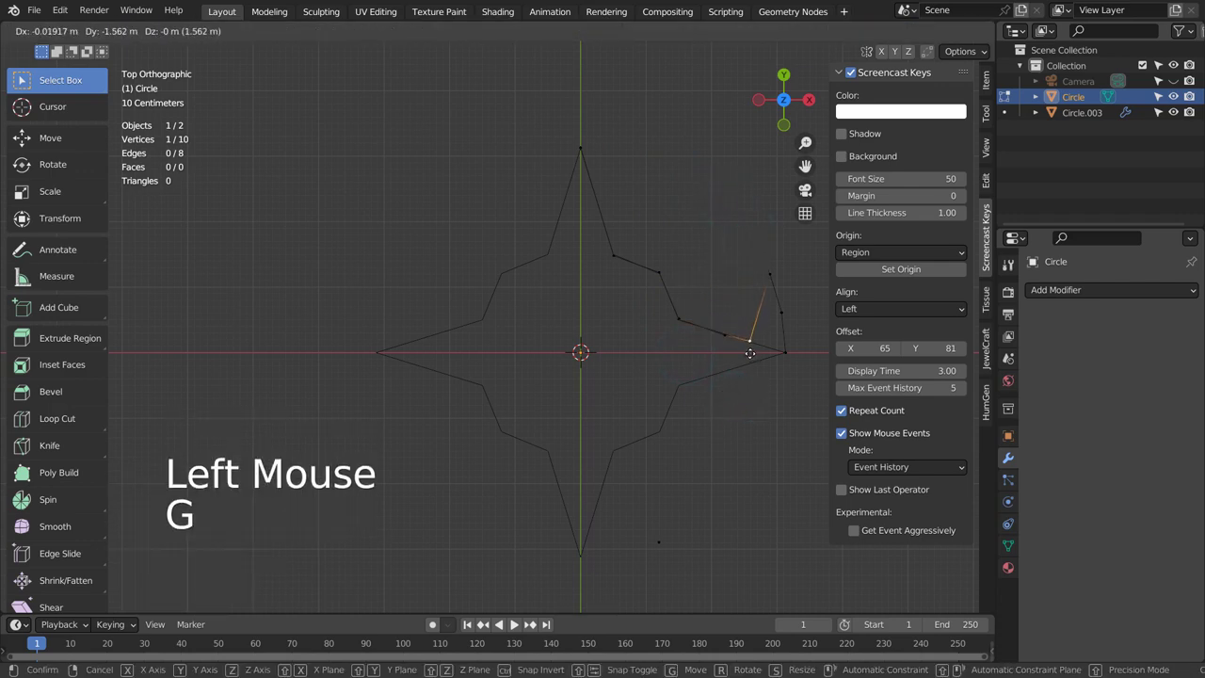
{"action": "left_click", "coordinate": [750, 356]}
{"action": "left_click", "coordinate": [774, 281]}
{"action": "key", "text": "g"}
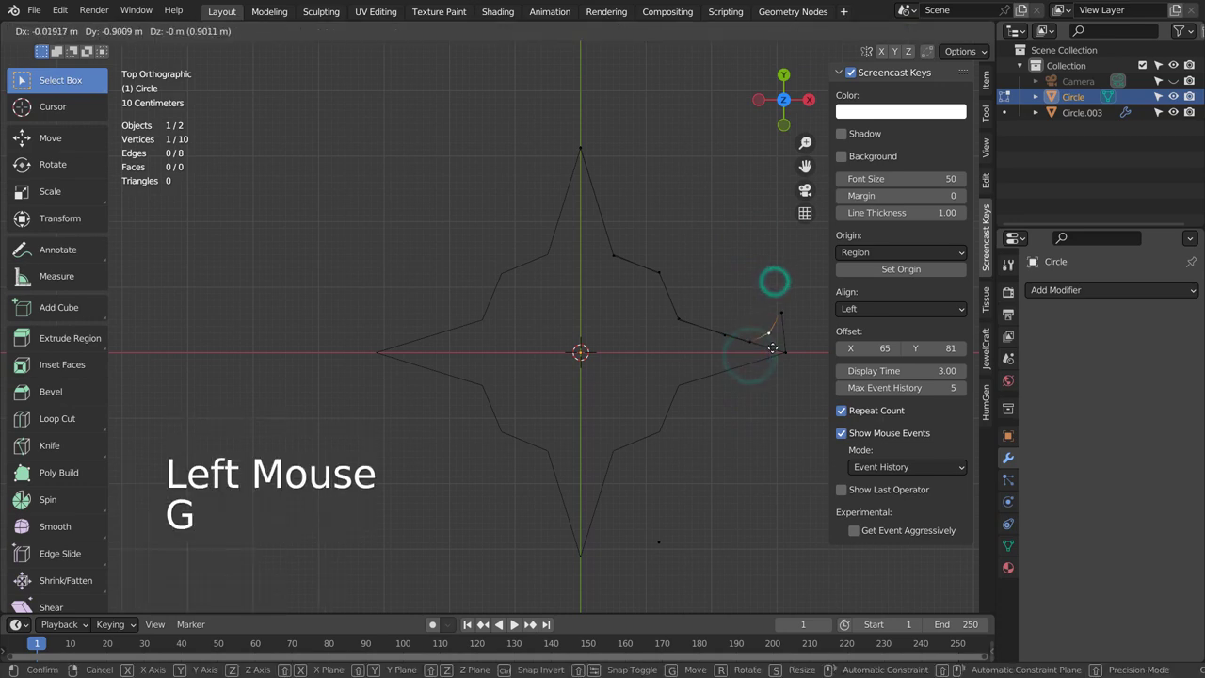
{"action": "left_click", "coordinate": [769, 361]}
{"action": "left_click", "coordinate": [772, 358]}
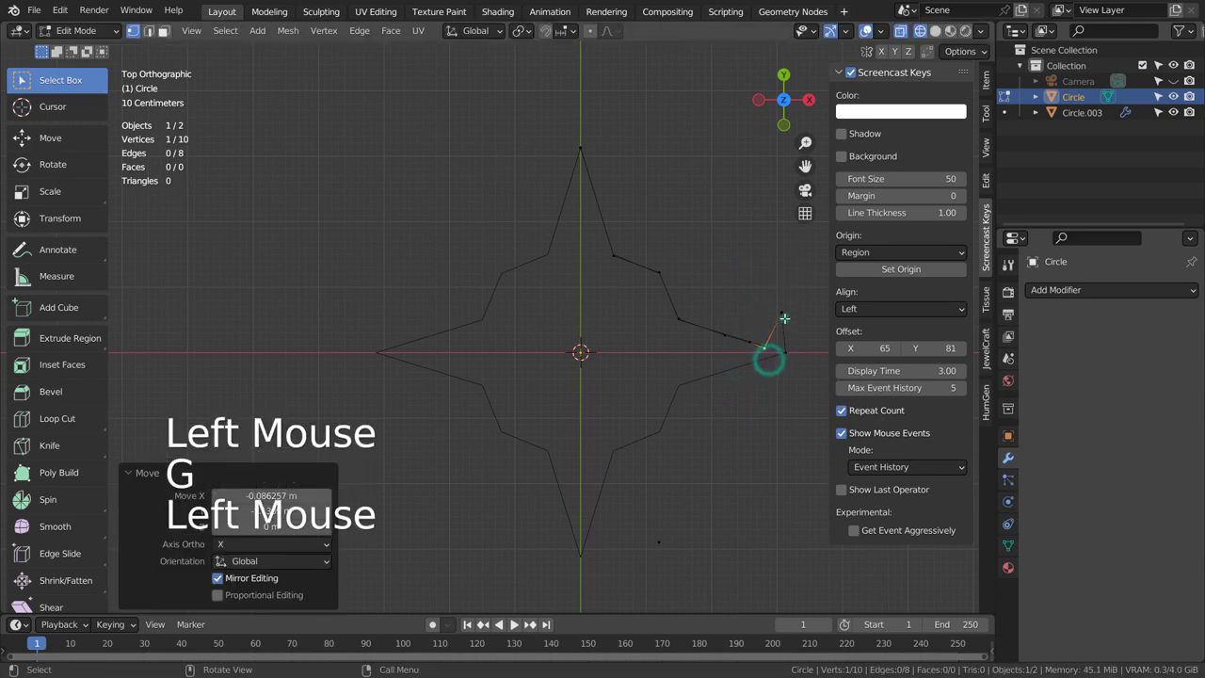
Place the last arc vertex by the star's right point and return to Object Mode.
{"action": "key", "text": "g"}
{"action": "left_click", "coordinate": [778, 357]}
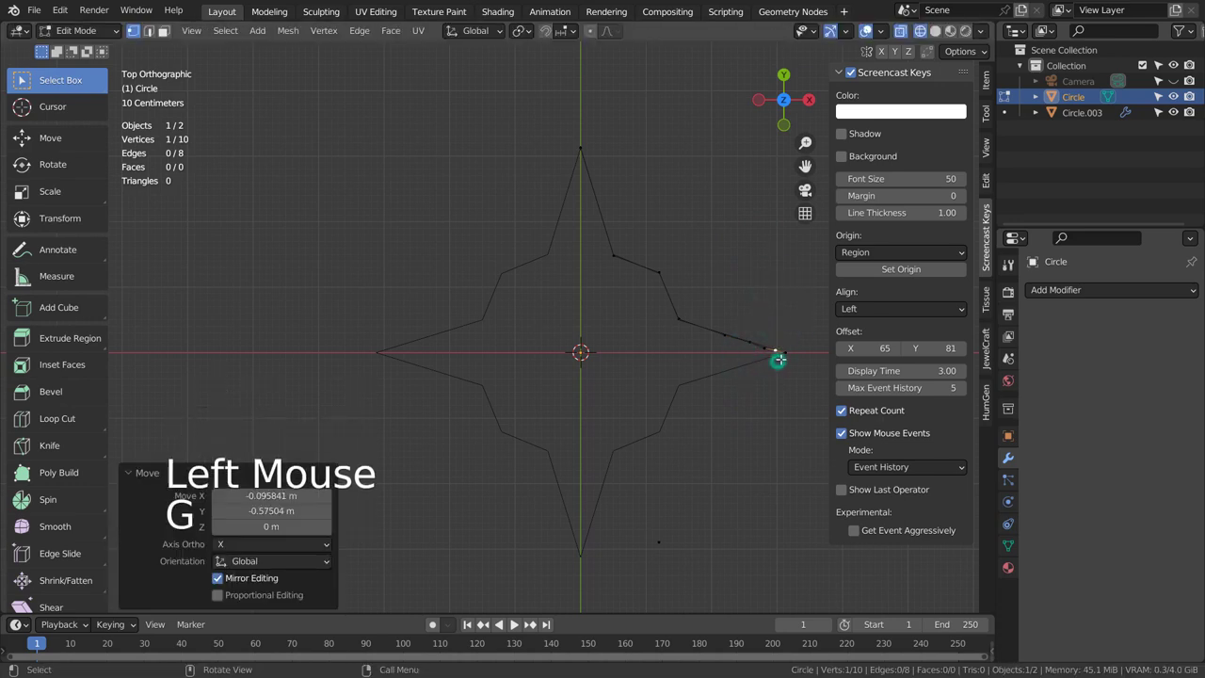
{"action": "key", "text": "Tab"}
Try a Mirror modifier with Y mirroring on the traced profile, then remove it.
{"action": "left_click", "coordinate": [1115, 291]}
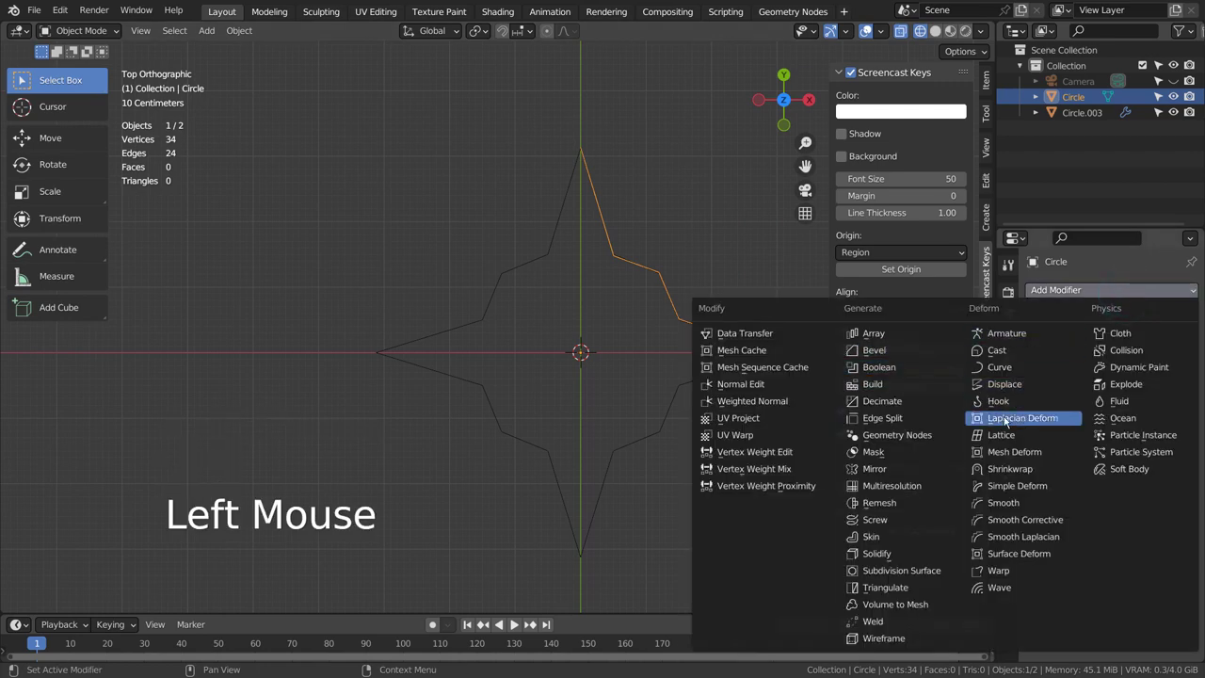
{"action": "left_click", "coordinate": [875, 469]}
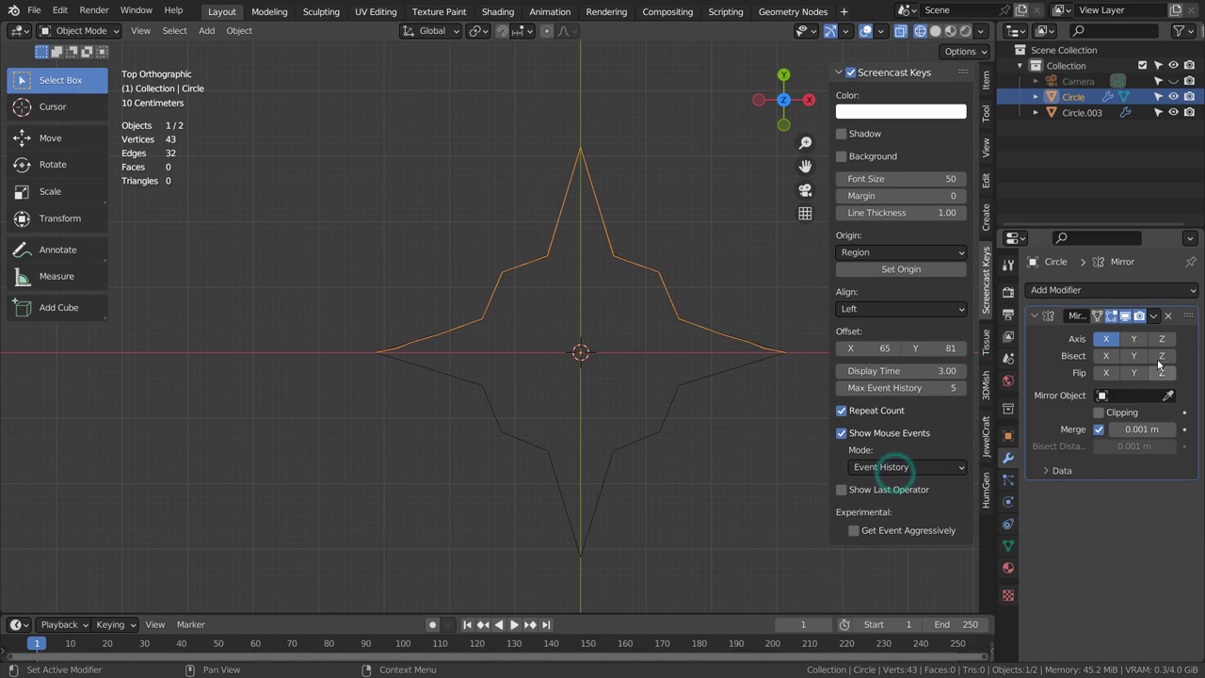
{"action": "left_click", "coordinate": [1135, 341]}
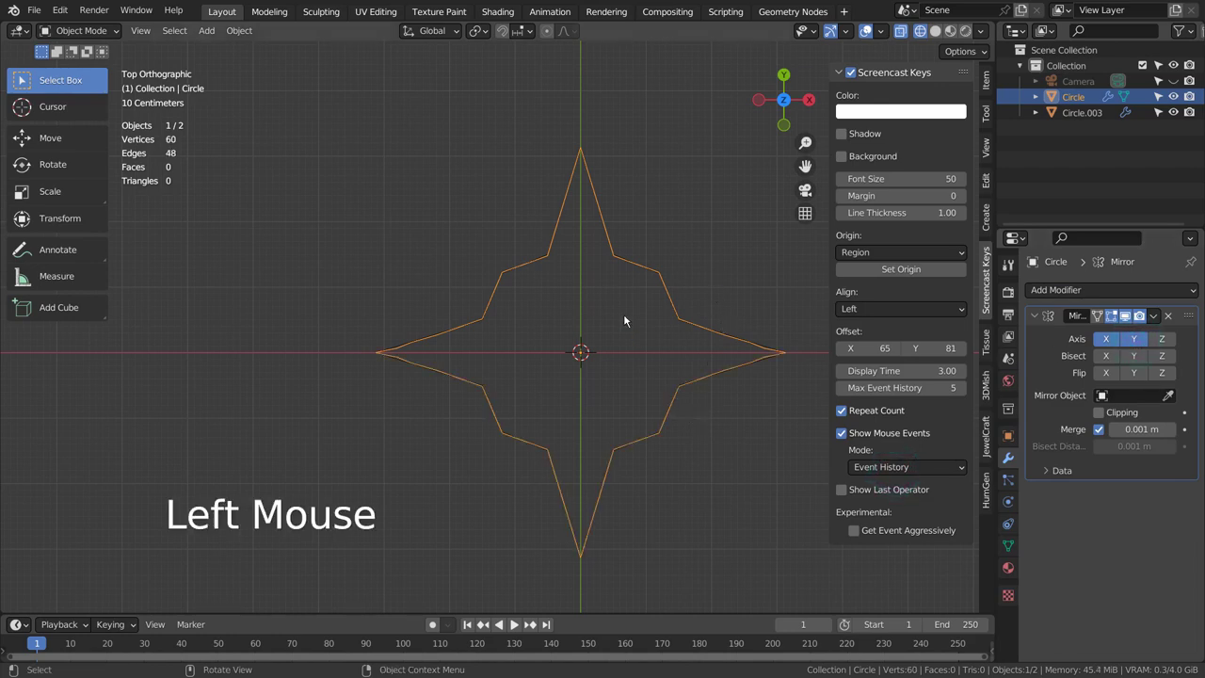
{"action": "left_click", "coordinate": [1168, 316]}
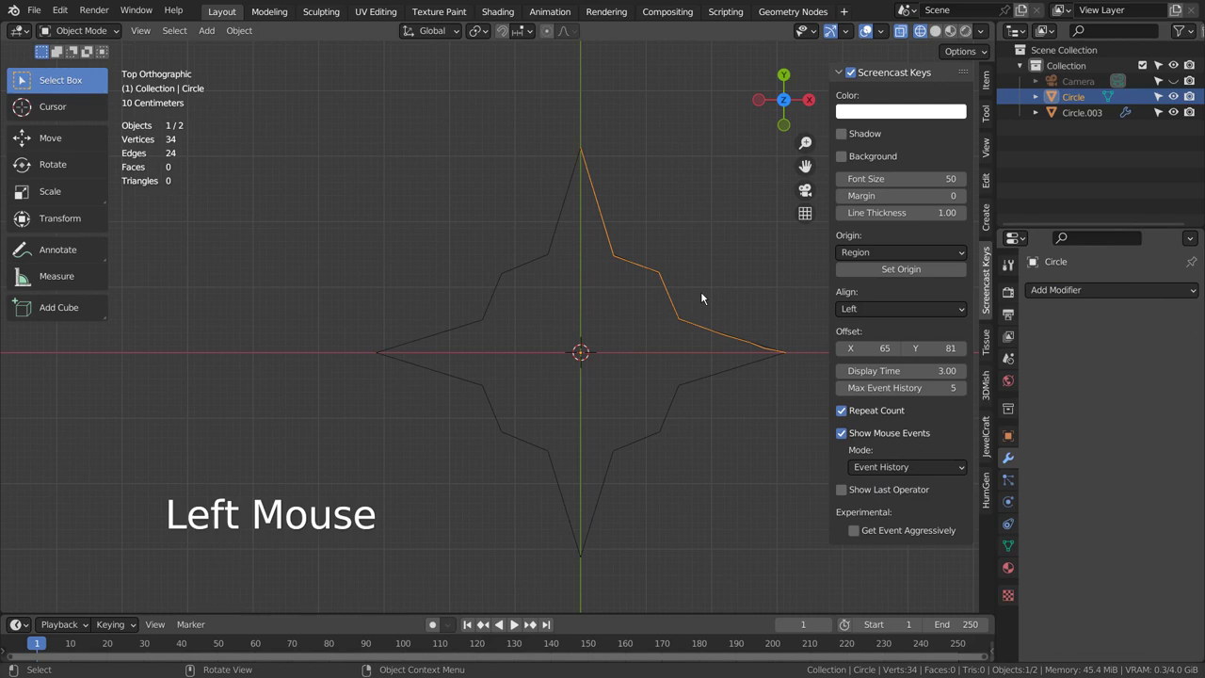
{"action": "key", "text": "Tab"}
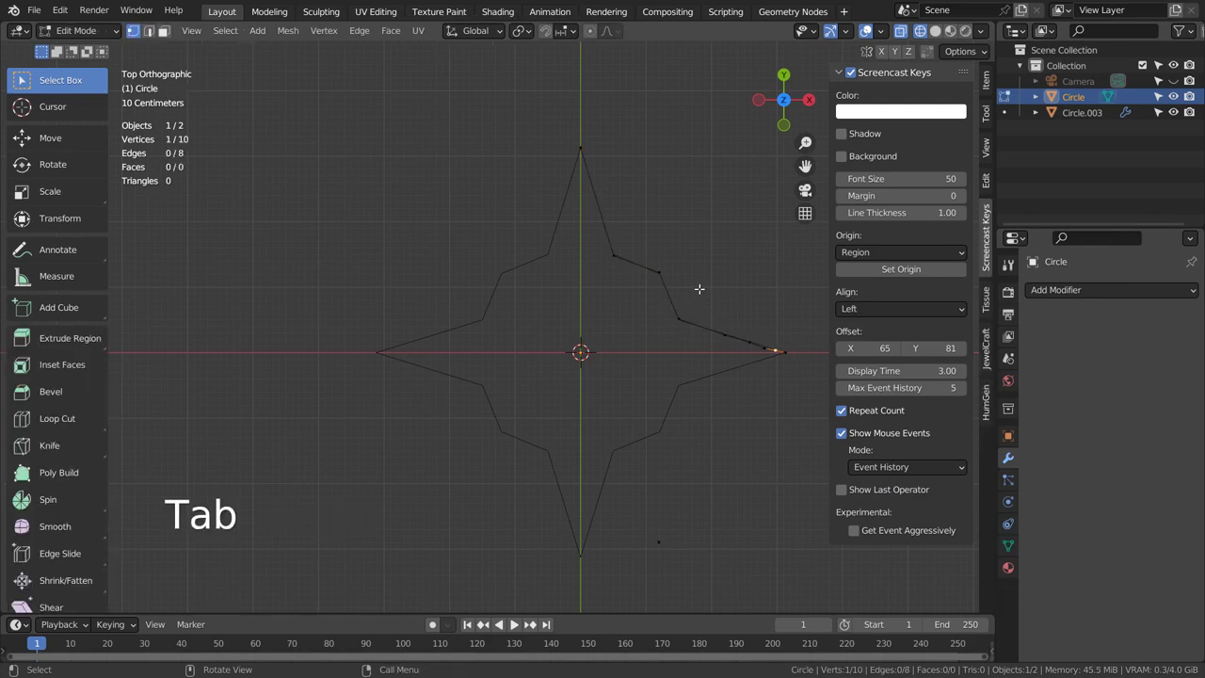
{"action": "key", "text": "Tab"}
Delete the traced Circle profile and add a new circle mesh.
{"action": "key", "text": "x"}
{"action": "left_click", "coordinate": [686, 290]}
{"action": "key", "text": "shift+a"}
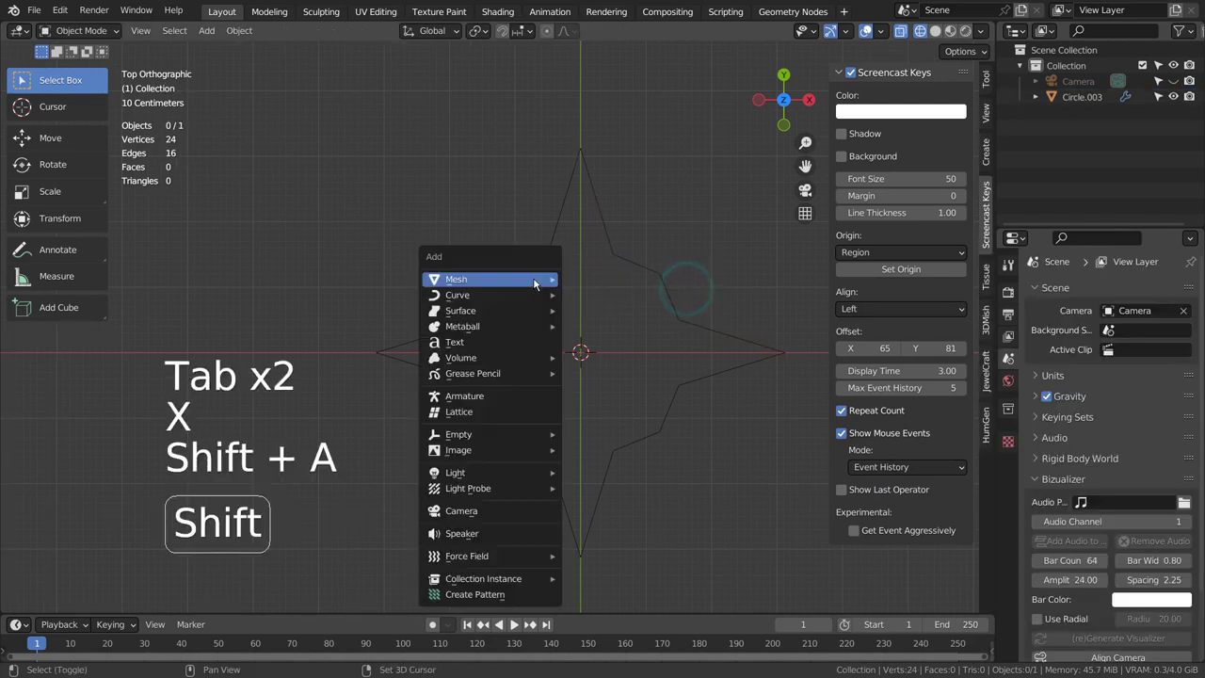
{"action": "mouse_move", "coordinate": [534, 283]}
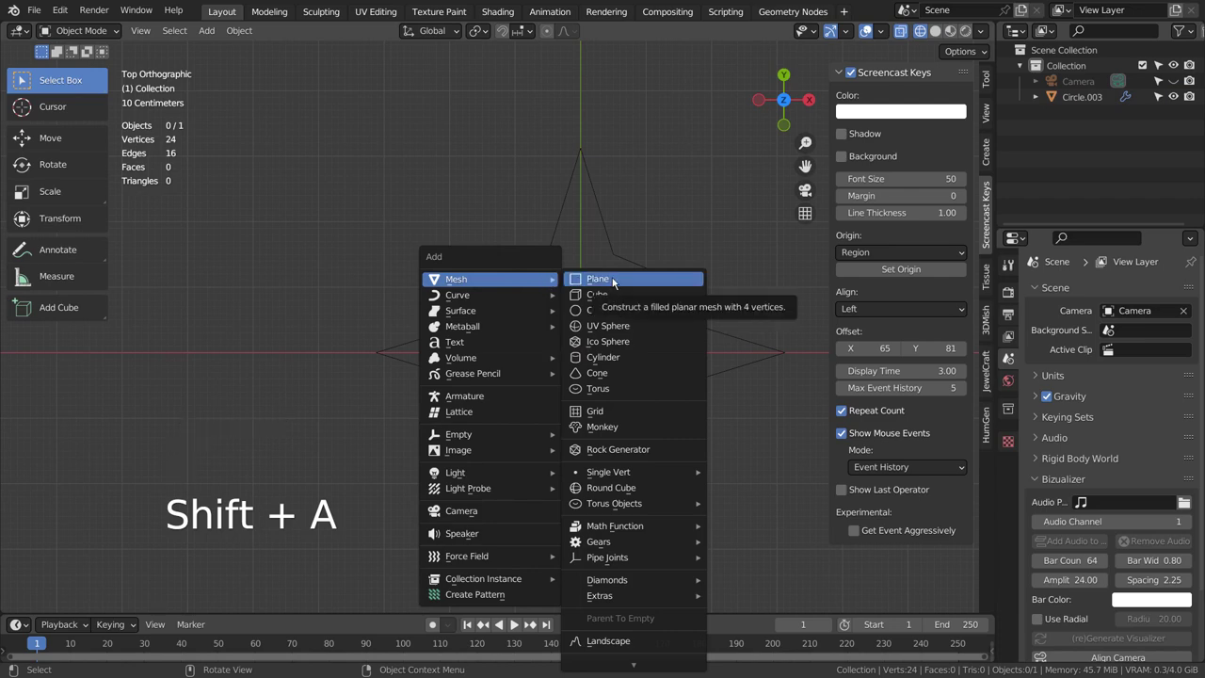
{"action": "left_click", "coordinate": [603, 310]}
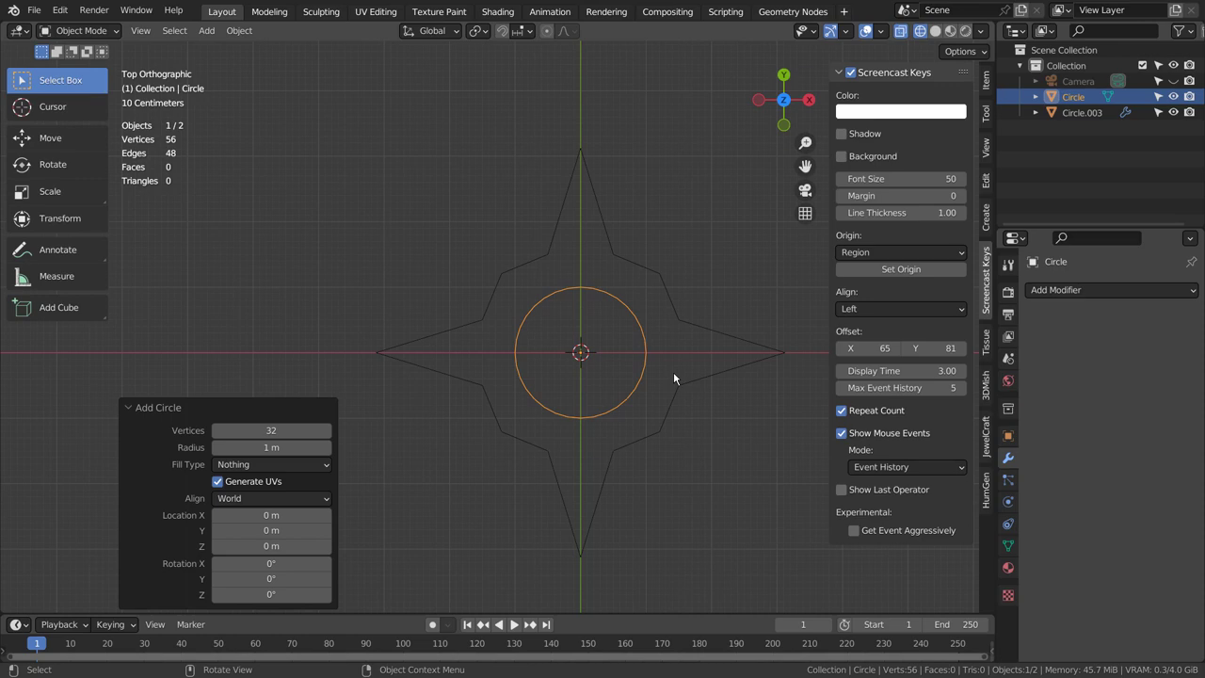
Snap the new circle to (-1.5, 1.5) m and scale it to 1.448.
{"action": "key", "text": "g"}
{"action": "key", "text": "ctrl"}
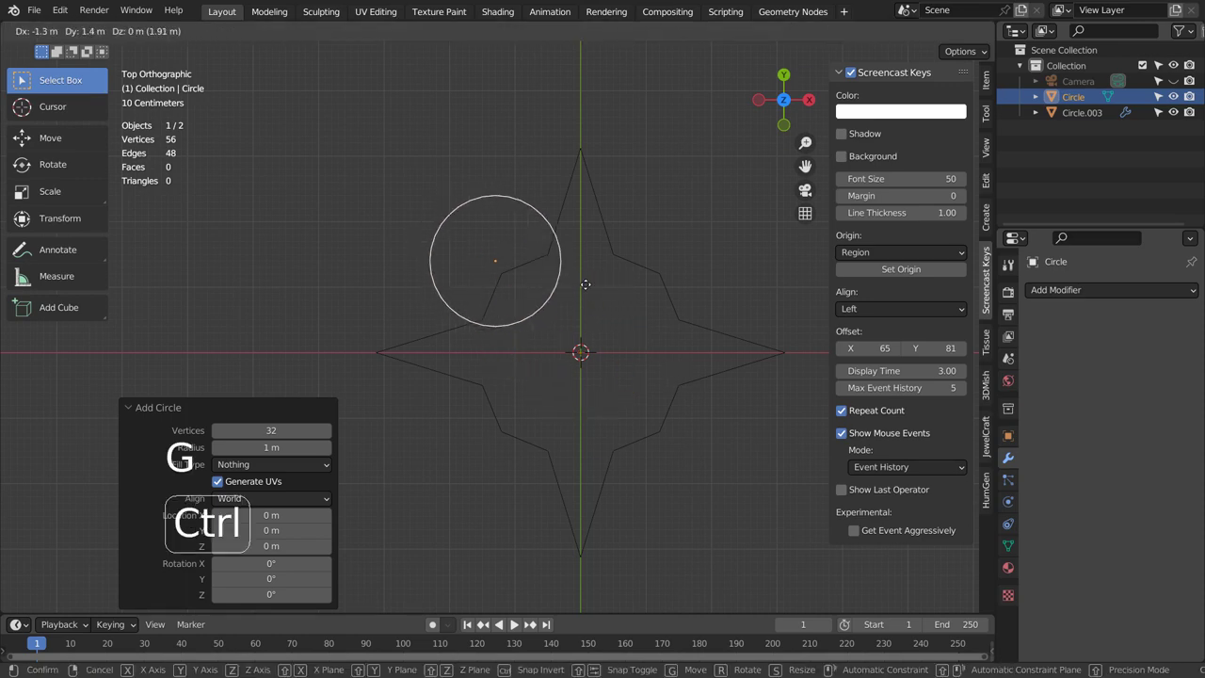
{"action": "left_click", "coordinate": [573, 276]}
{"action": "key", "text": "s"}
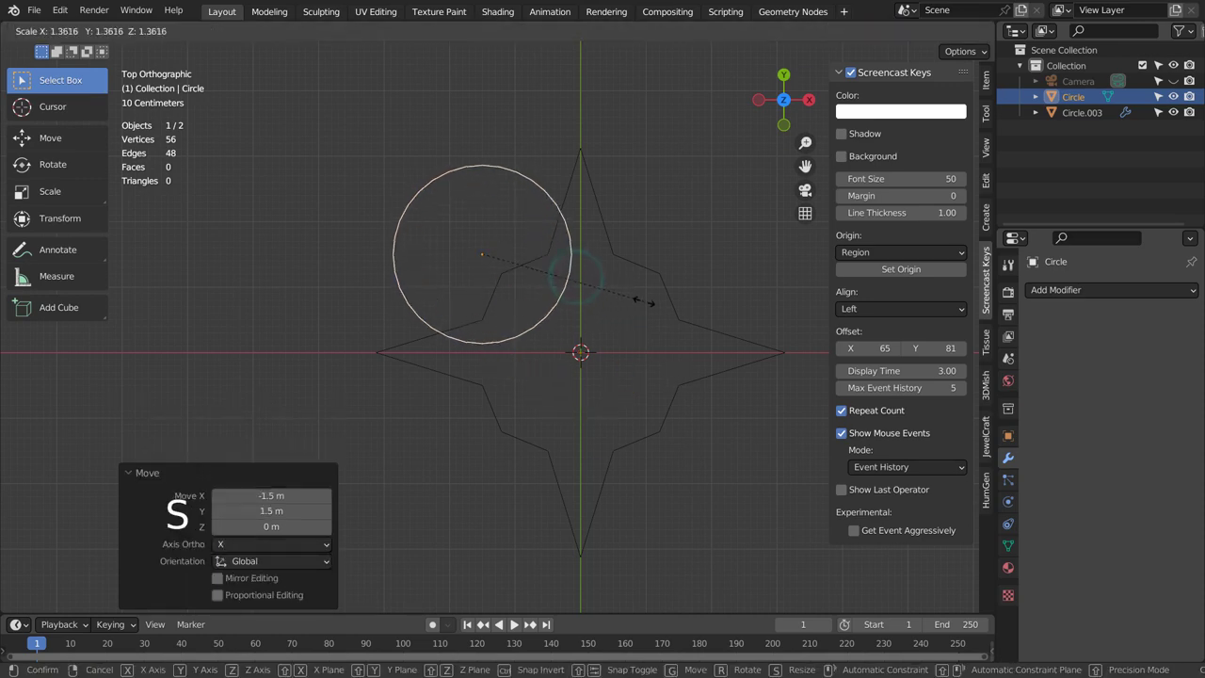
{"action": "left_click", "coordinate": [656, 310]}
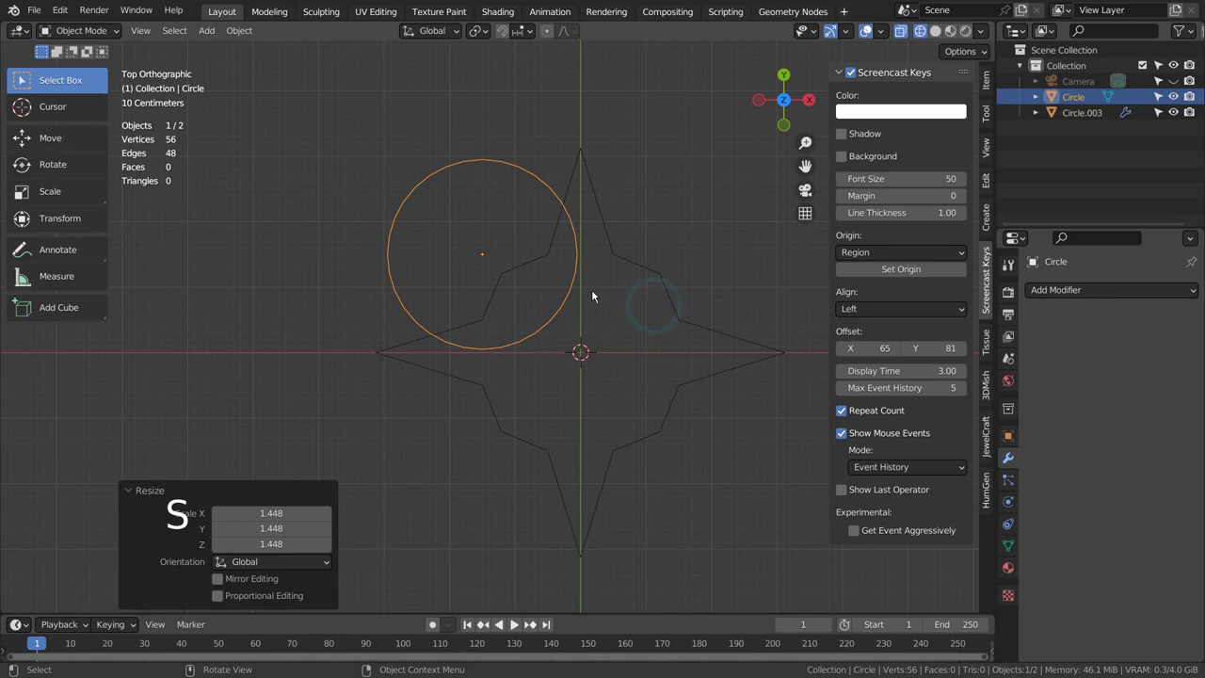
Duplicate the circle and place the copy 3 m to the right along X.
{"action": "key", "text": "shift+d"}
{"action": "key", "text": "x"}
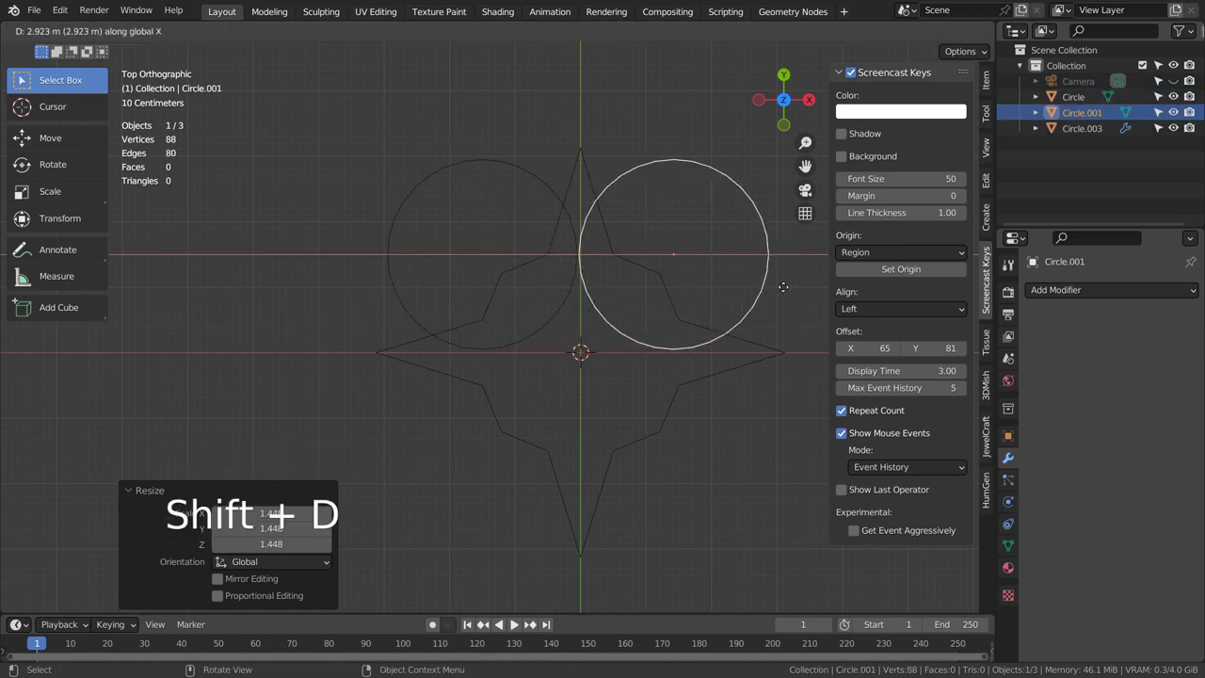
{"action": "left_click", "coordinate": [787, 291], "text": "ctrl"}
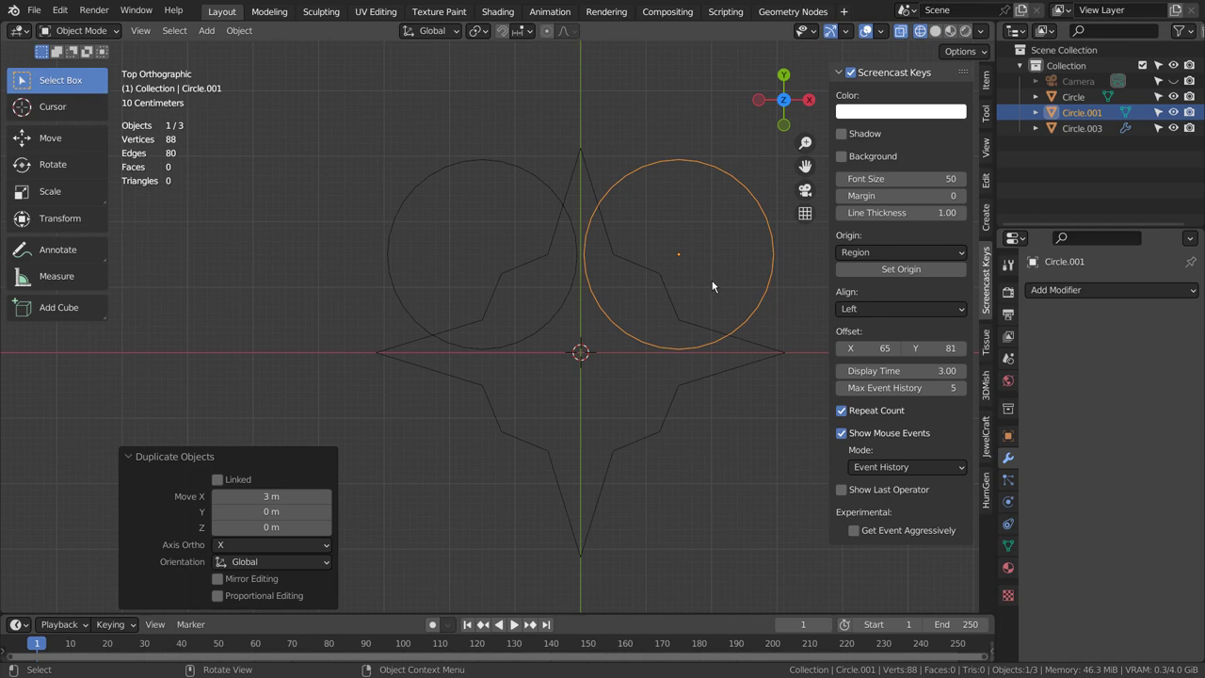
Shift the left circle 0.5 m right and the right circle 0.5 m left so they overlap.
{"action": "left_click", "coordinate": [580, 284]}
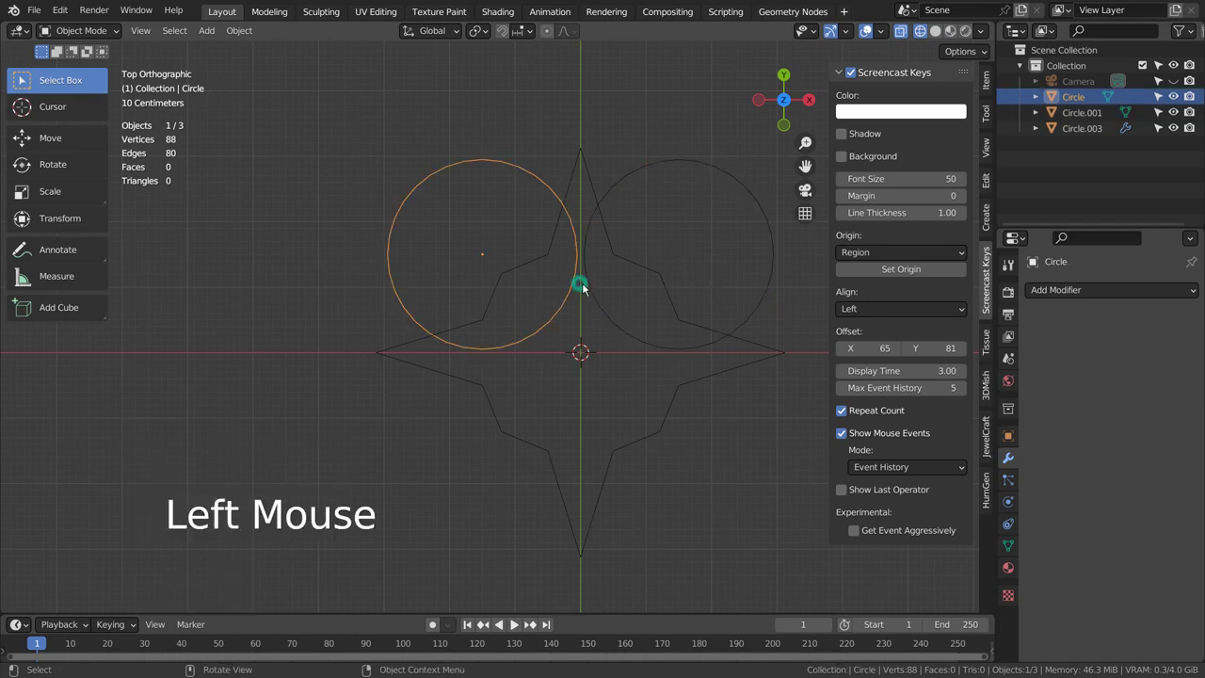
{"action": "key", "text": "g"}
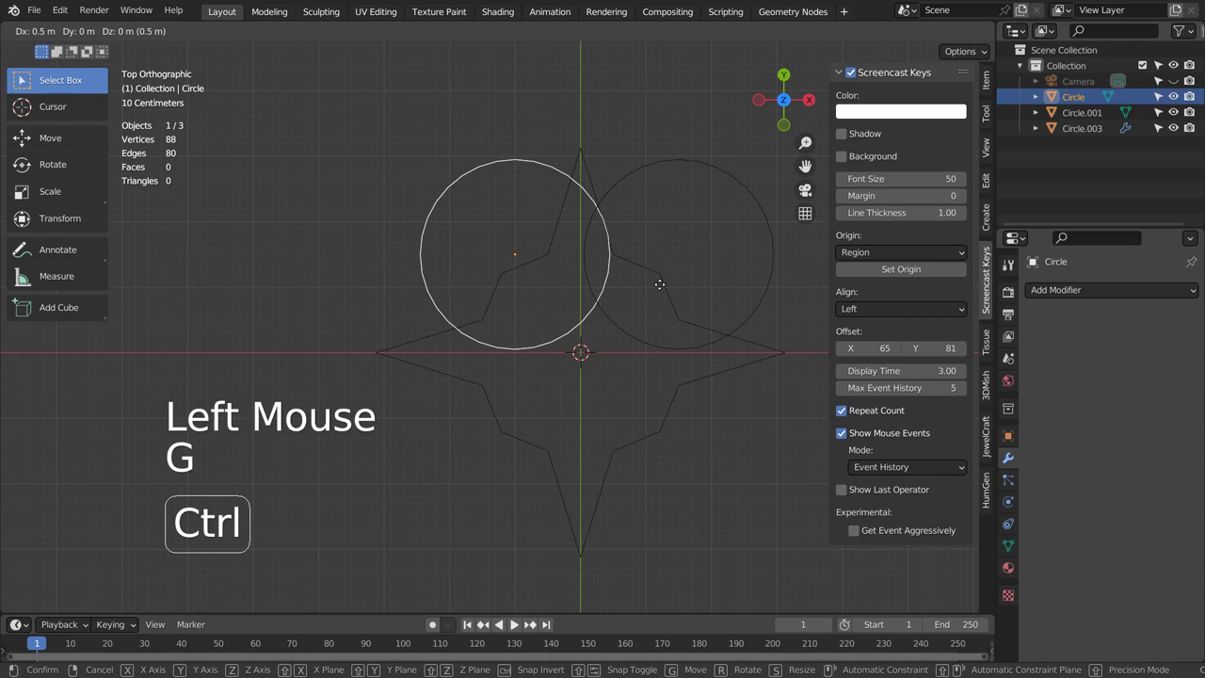
{"action": "left_click", "coordinate": [659, 284], "text": "ctrl"}
{"action": "left_click", "coordinate": [699, 270]}
{"action": "left_click", "coordinate": [738, 296]}
{"action": "left_click", "coordinate": [744, 301]}
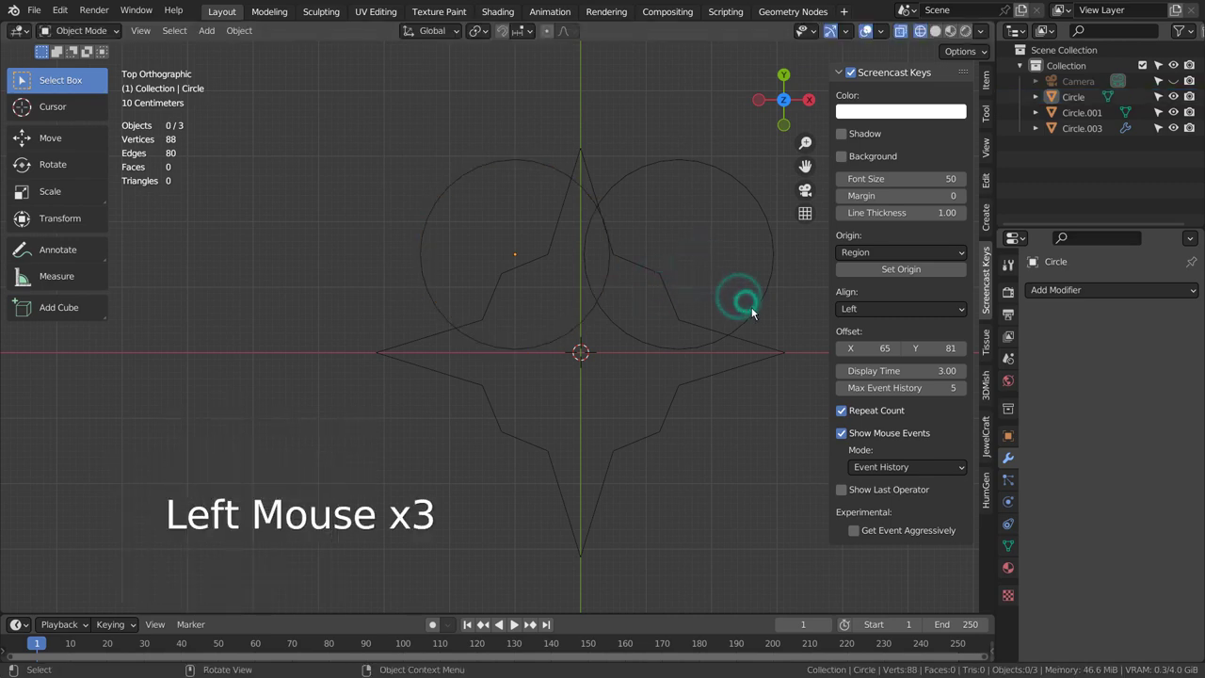
{"action": "left_click", "coordinate": [751, 306]}
{"action": "key", "text": "g"}
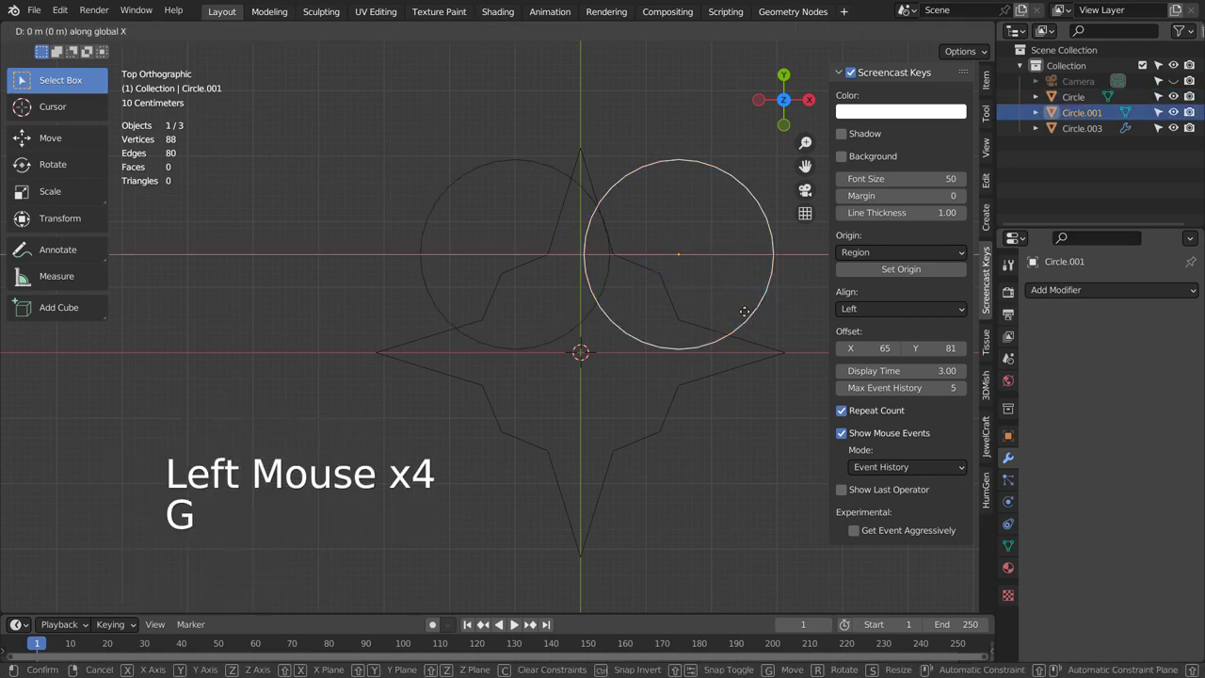
{"action": "left_click", "coordinate": [723, 312], "text": "ctrl"}
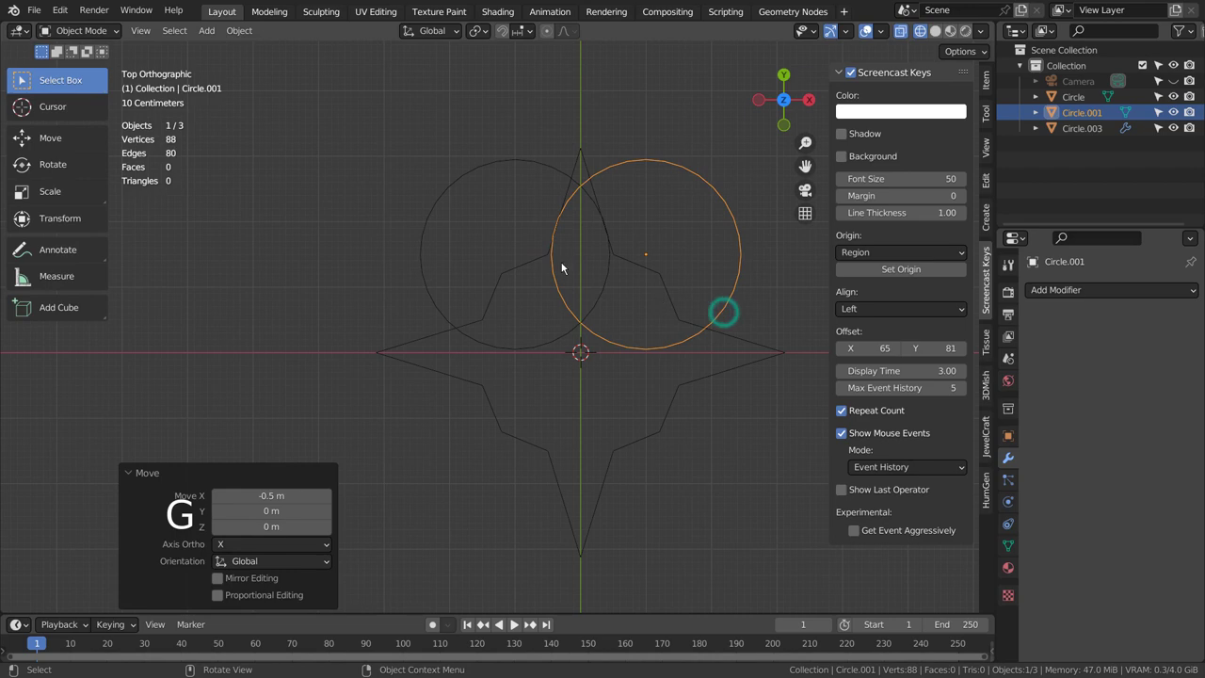
Lower both circles along Y, then place a duplicate pair overlapping just below them.
{"action": "left_click", "coordinate": [552, 170], "text": "shift"}
{"action": "key", "text": "g"}
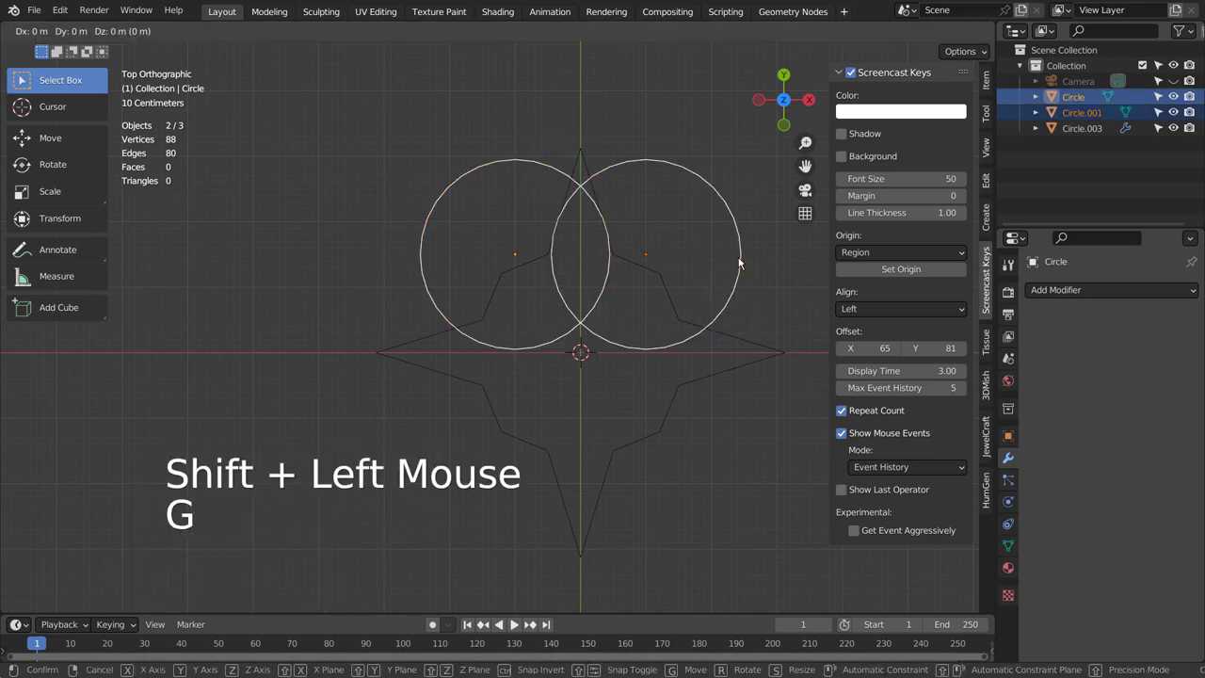
{"action": "key", "text": "y"}
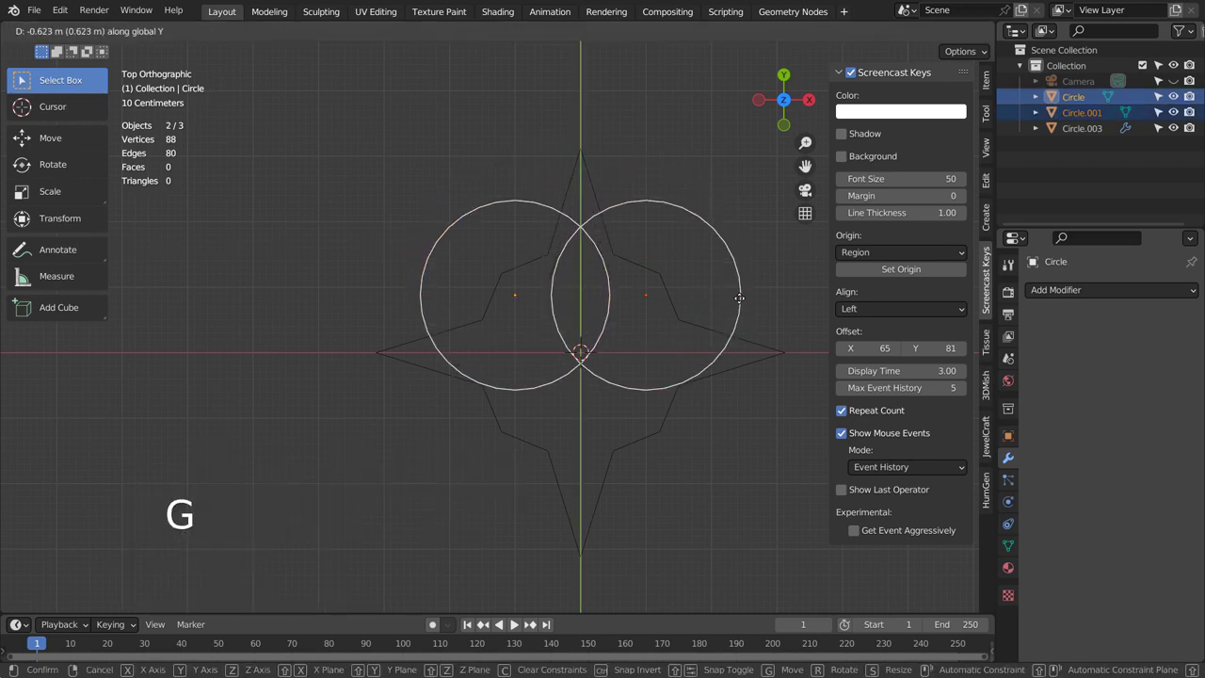
{"action": "left_click", "coordinate": [744, 290], "text": "ctrl"}
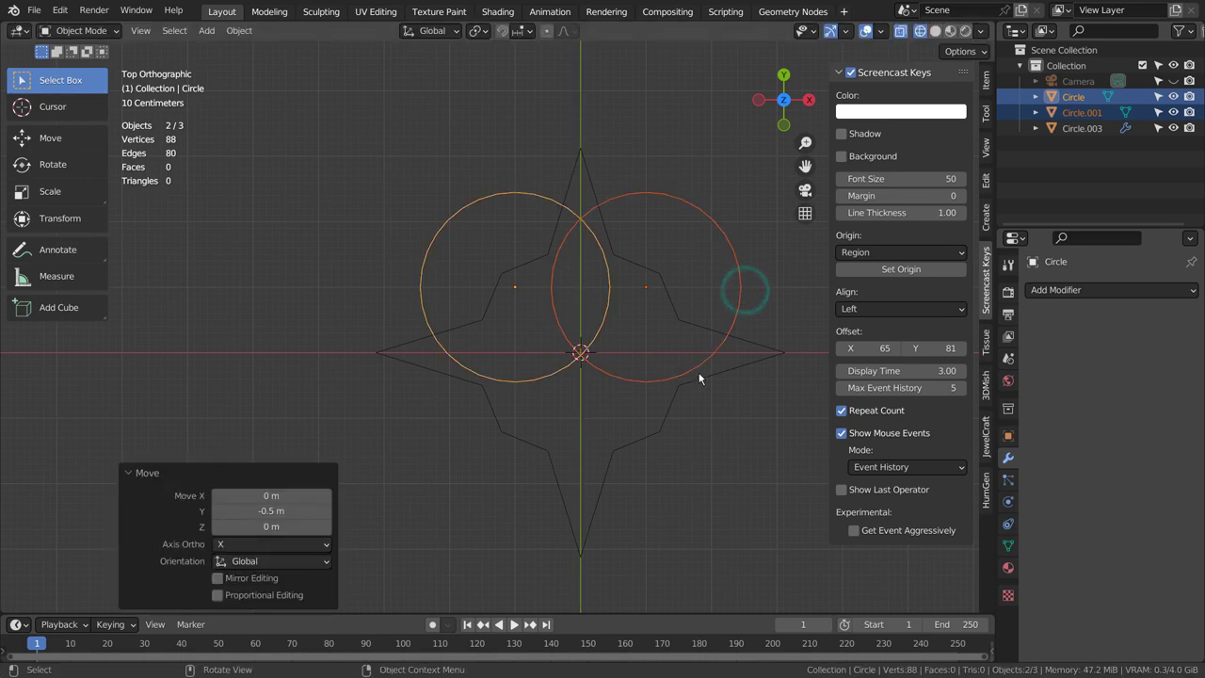
{"action": "key", "text": "shift+d"}
{"action": "left_click", "coordinate": [690, 471]}
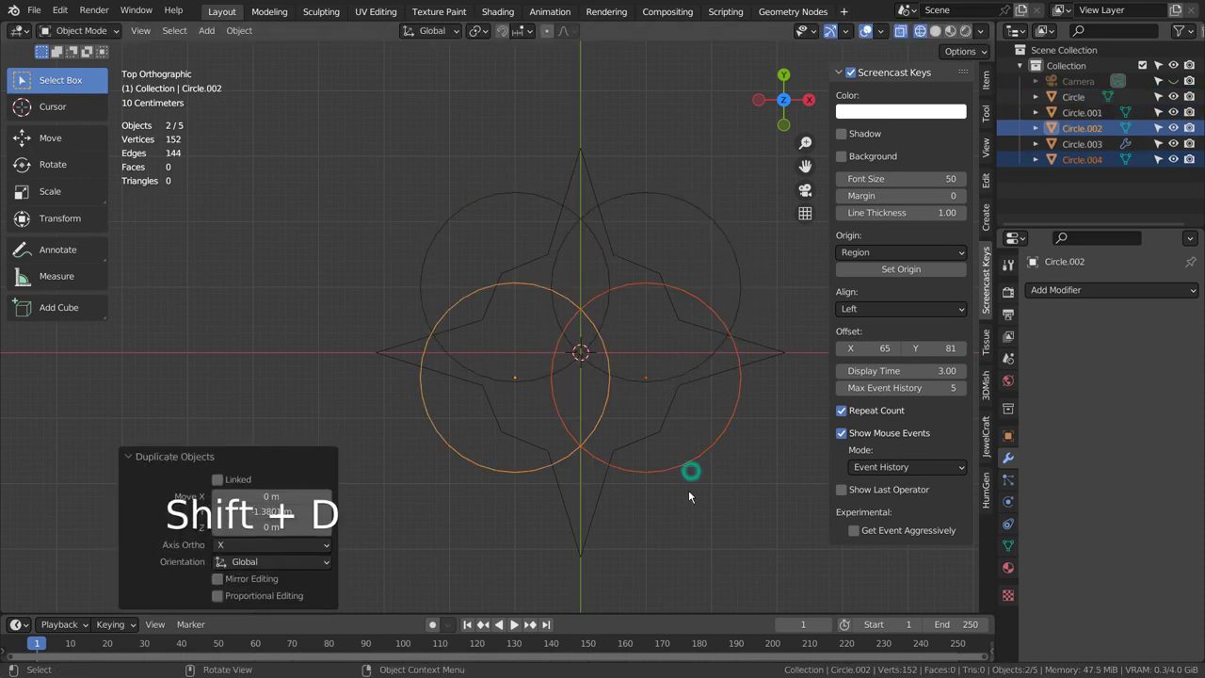
{"action": "key", "text": "ctrl+z"}
{"action": "key", "text": "shift+d"}
{"action": "key", "text": "y"}
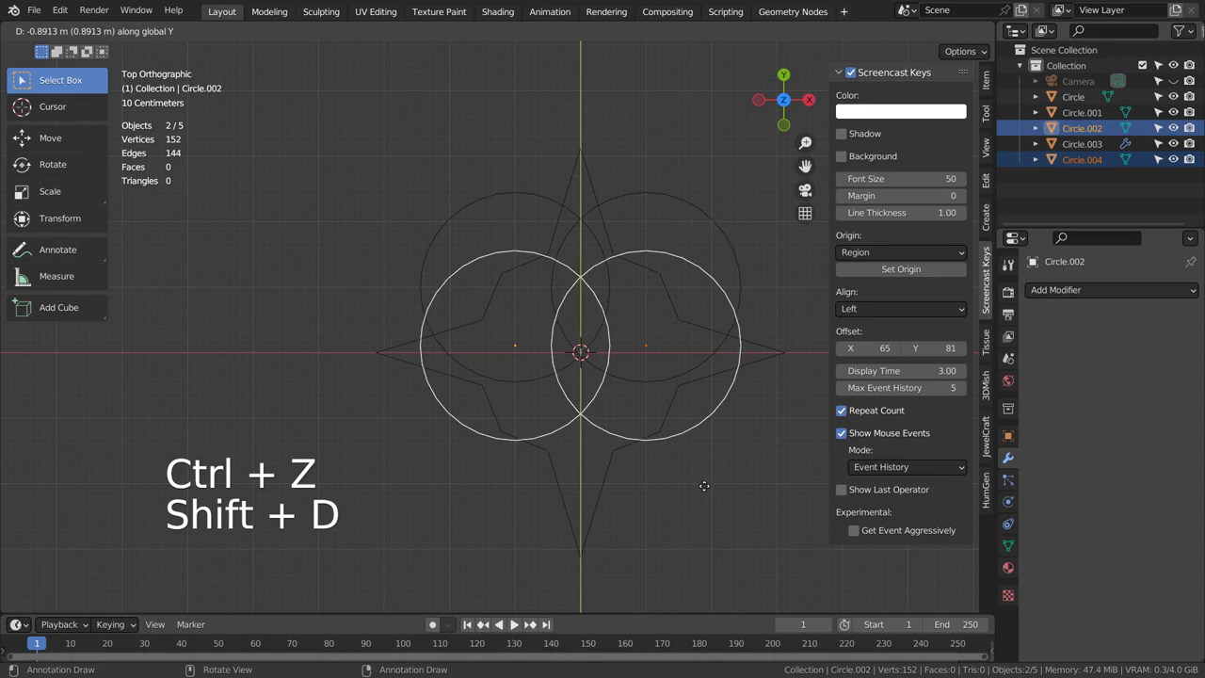
{"action": "left_click", "coordinate": [703, 533], "text": "ctrl"}
Select all four circles and join them with Ctrl+J.
{"action": "left_click", "coordinate": [738, 314], "text": "shift"}
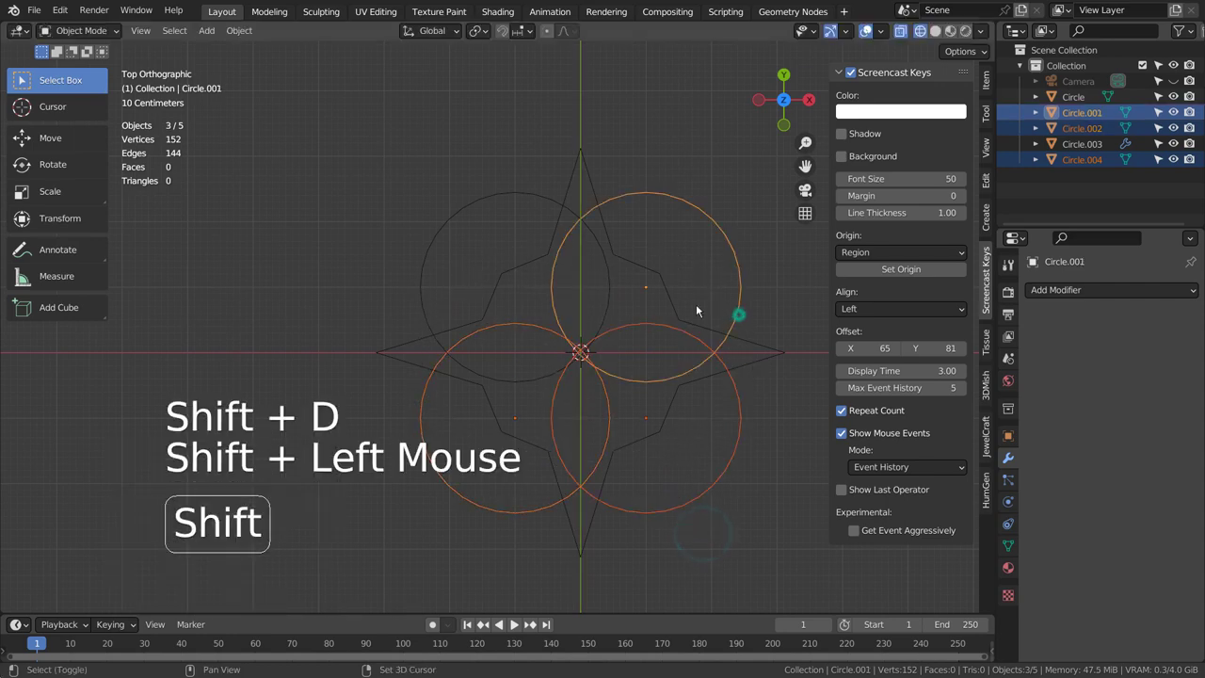
{"action": "left_click", "coordinate": [477, 209], "text": "shift"}
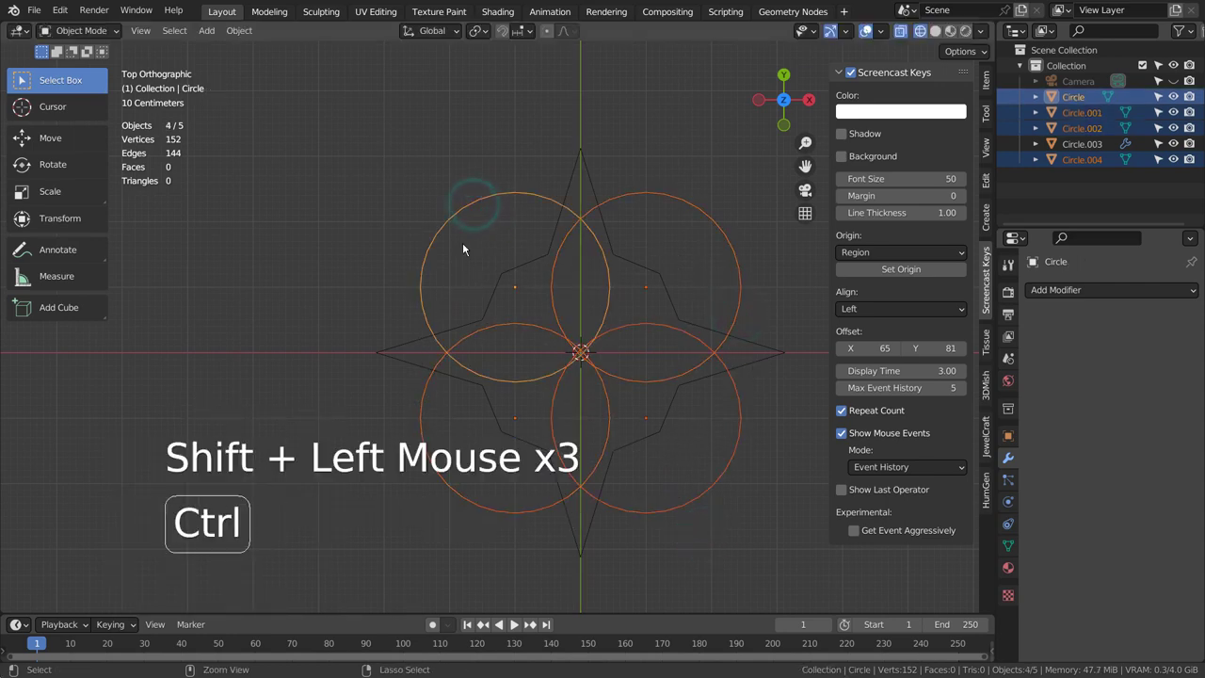
{"action": "key", "text": "ctrl+j"}
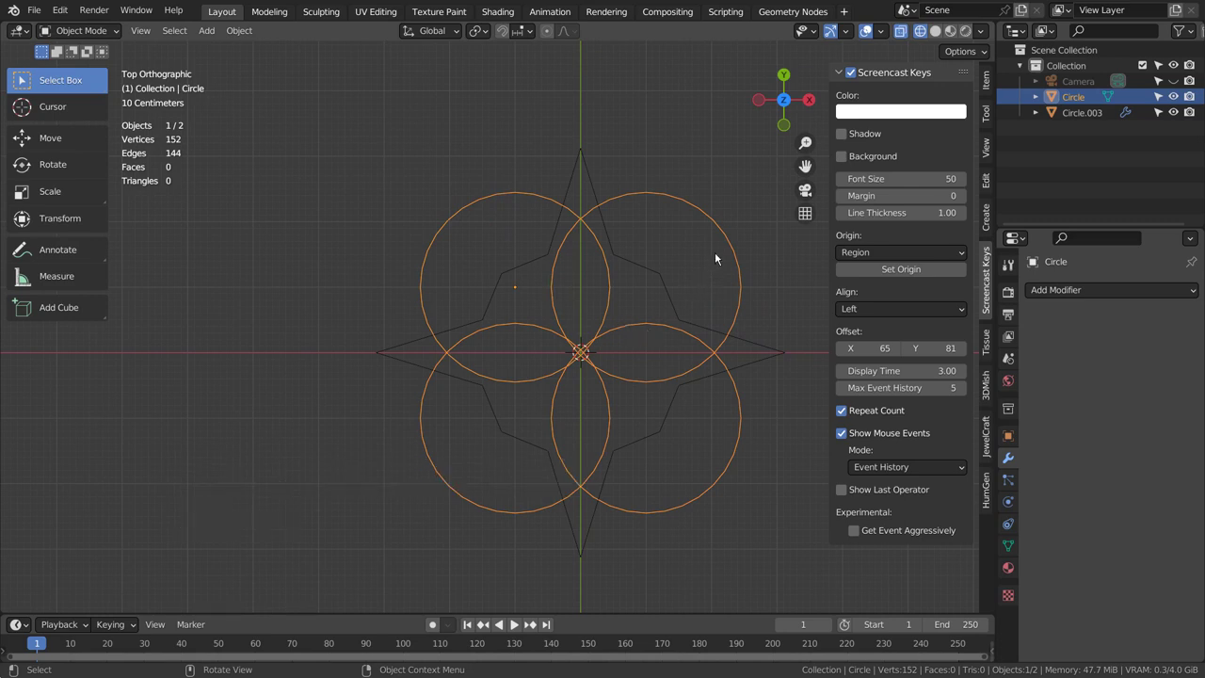
In Edit Mode, run TinyCAD XALL on the joined circles.
{"action": "key", "text": "Tab"}
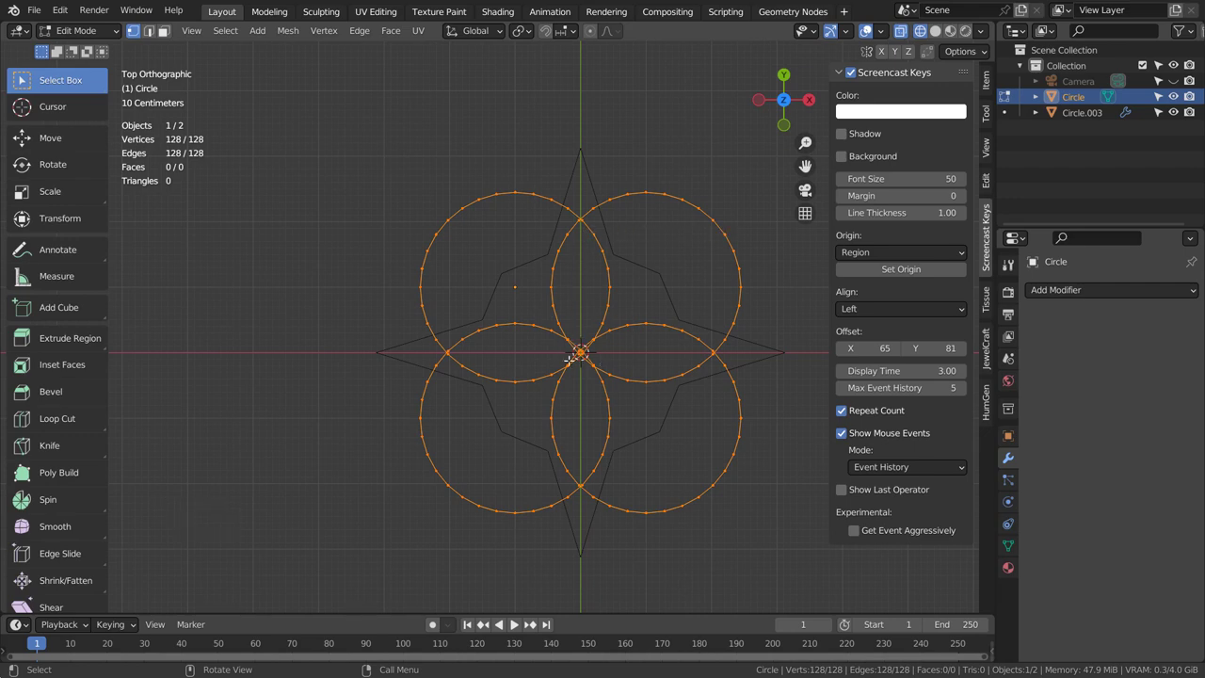
{"action": "right_click", "coordinate": [637, 229]}
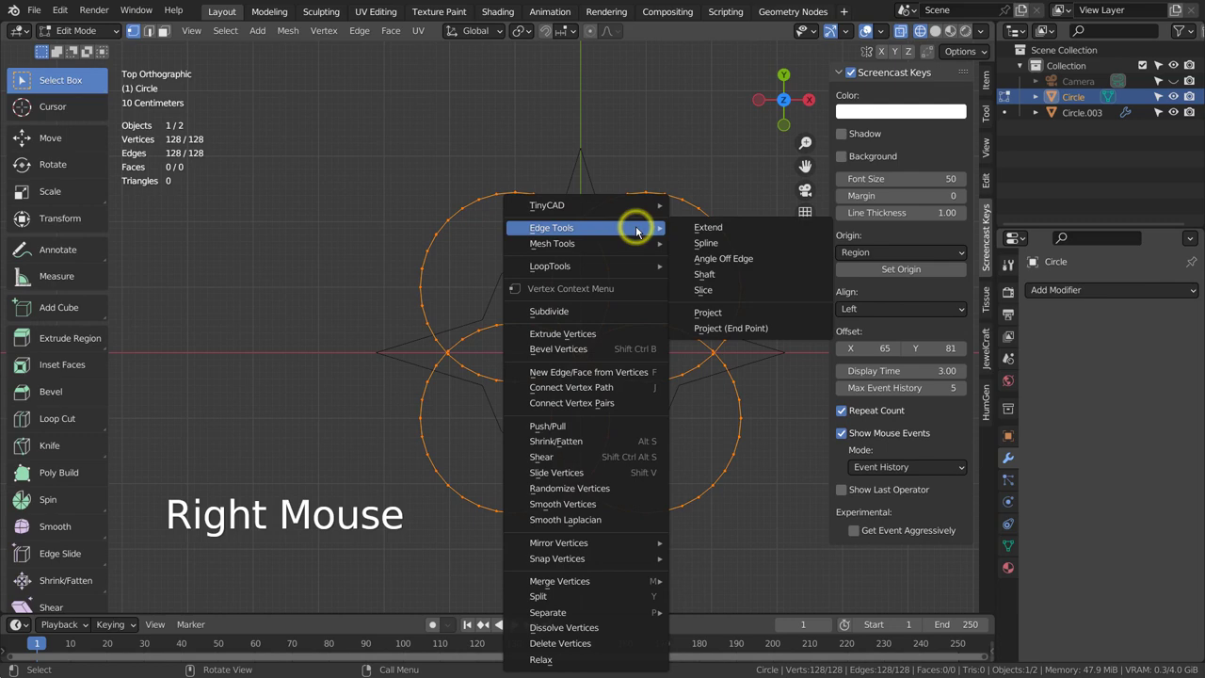
{"action": "mouse_move", "coordinate": [626, 205]}
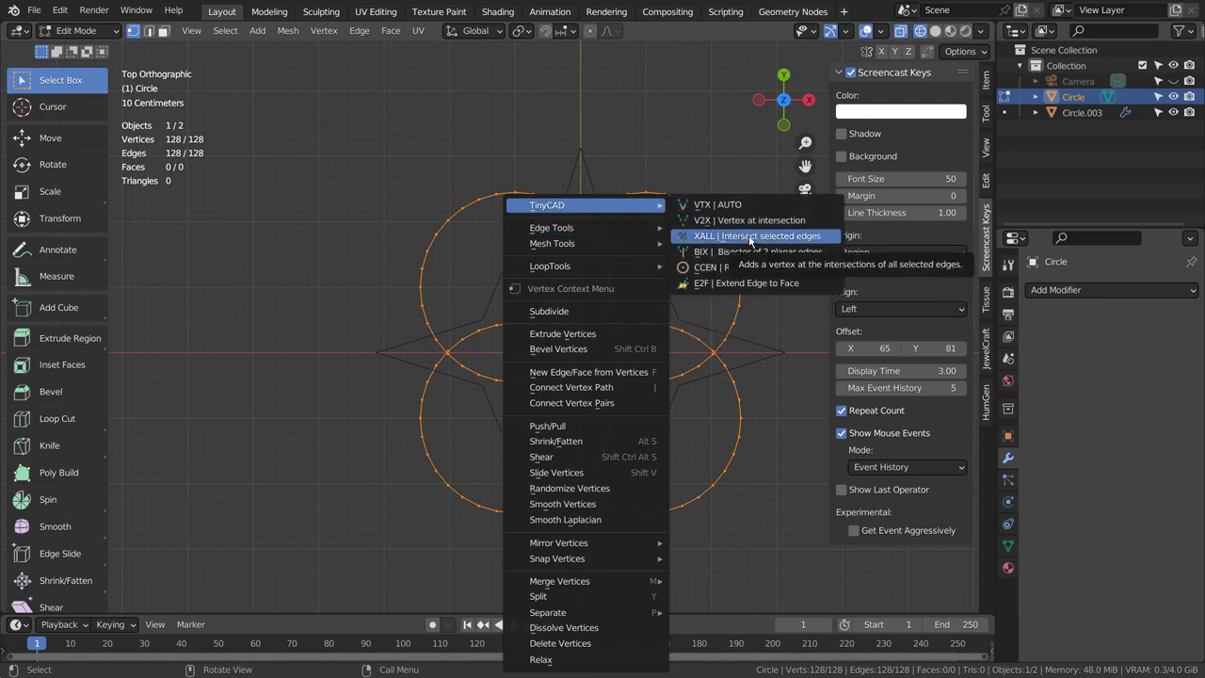
{"action": "left_click", "coordinate": [705, 236]}
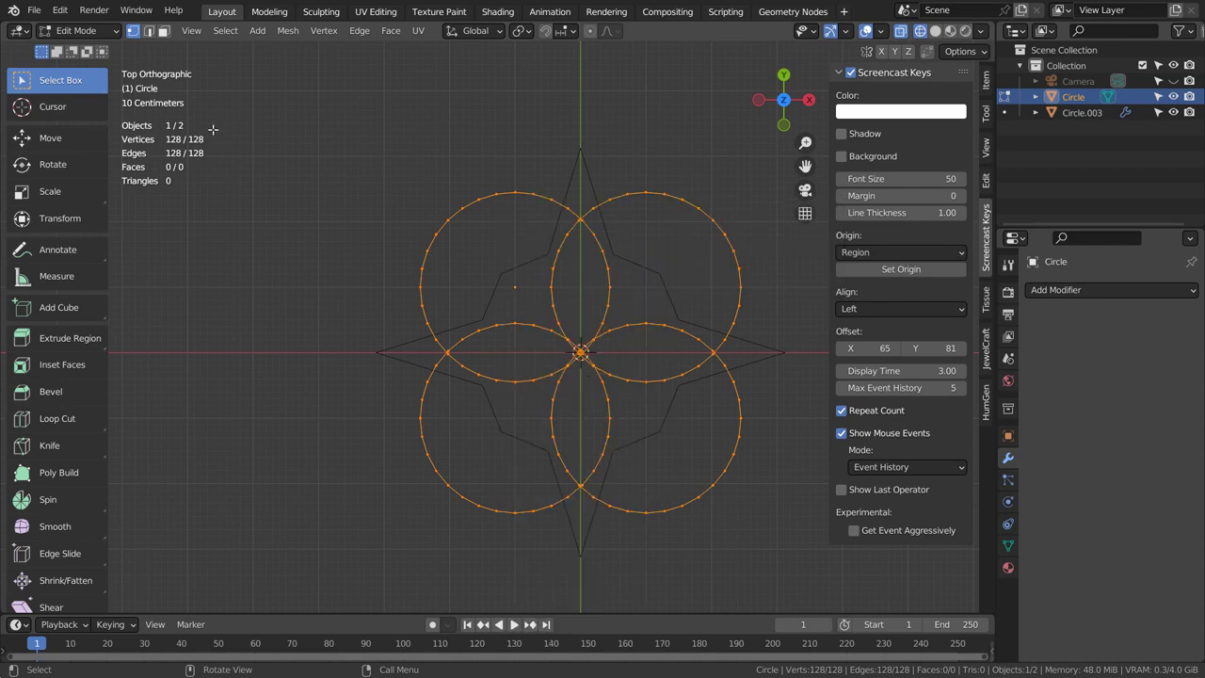
Check that the tinyCAD add-on is enabled in Preferences.
{"action": "left_click", "coordinate": [61, 10]}
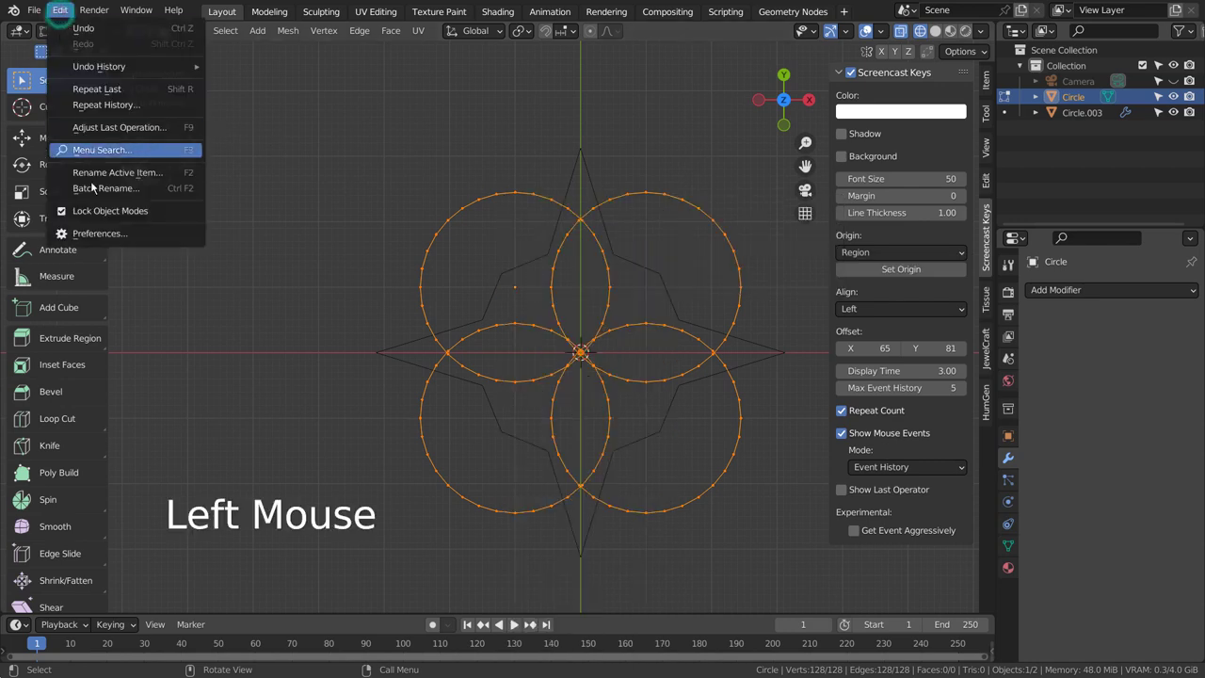
{"action": "left_click", "coordinate": [99, 234]}
{"action": "type", "text": "tinyc"}
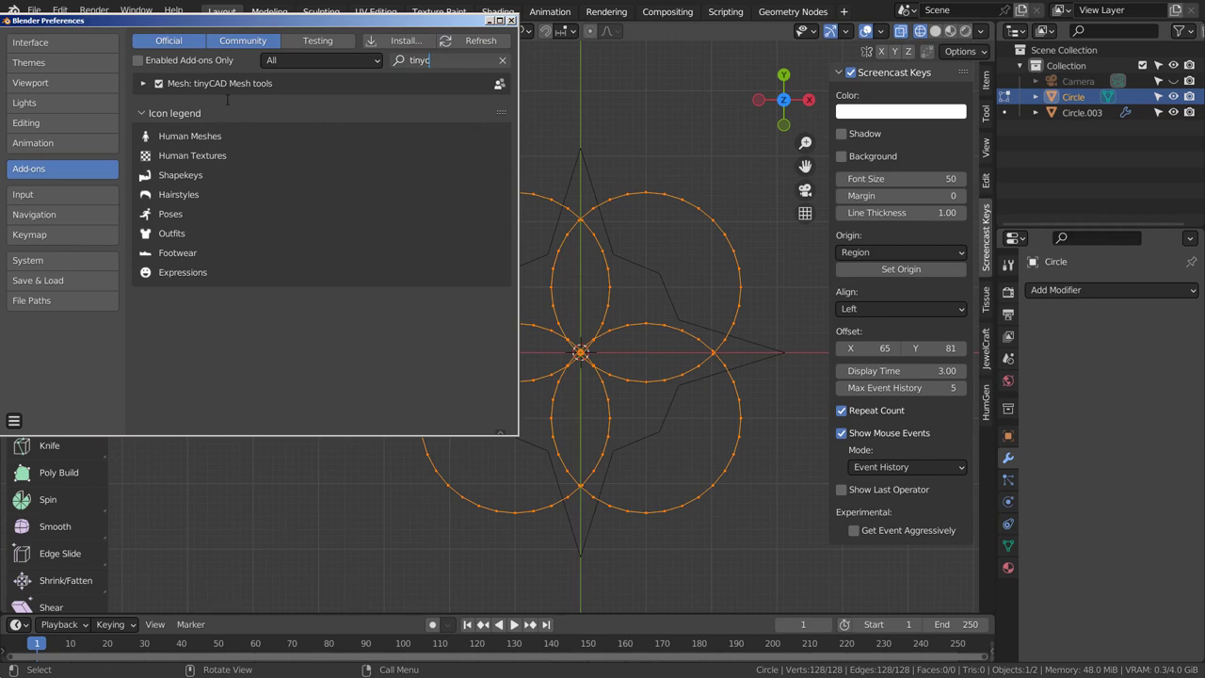
{"action": "left_click", "coordinate": [501, 19]}
{"action": "left_click", "coordinate": [1187, 6]}
{"action": "left_click", "coordinate": [511, 20]}
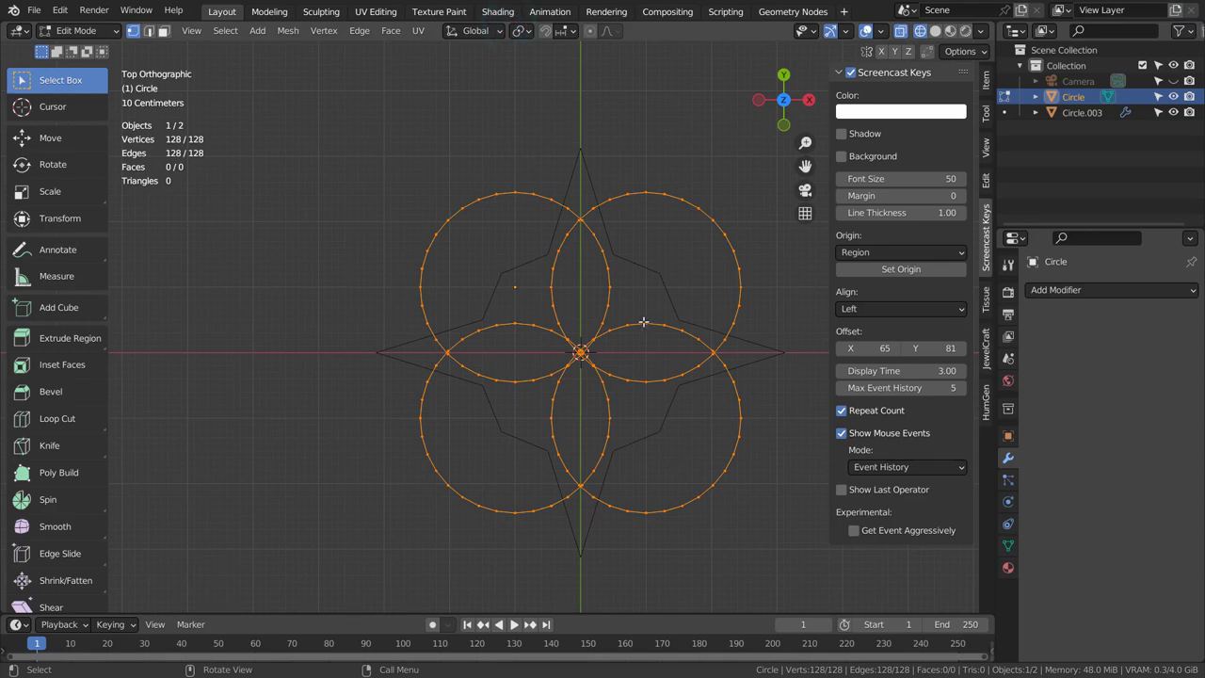
Run TinyCAD XALL again to add vertices at every circle intersection.
{"action": "right_click", "coordinate": [597, 290]}
{"action": "mouse_move", "coordinate": [608, 206]}
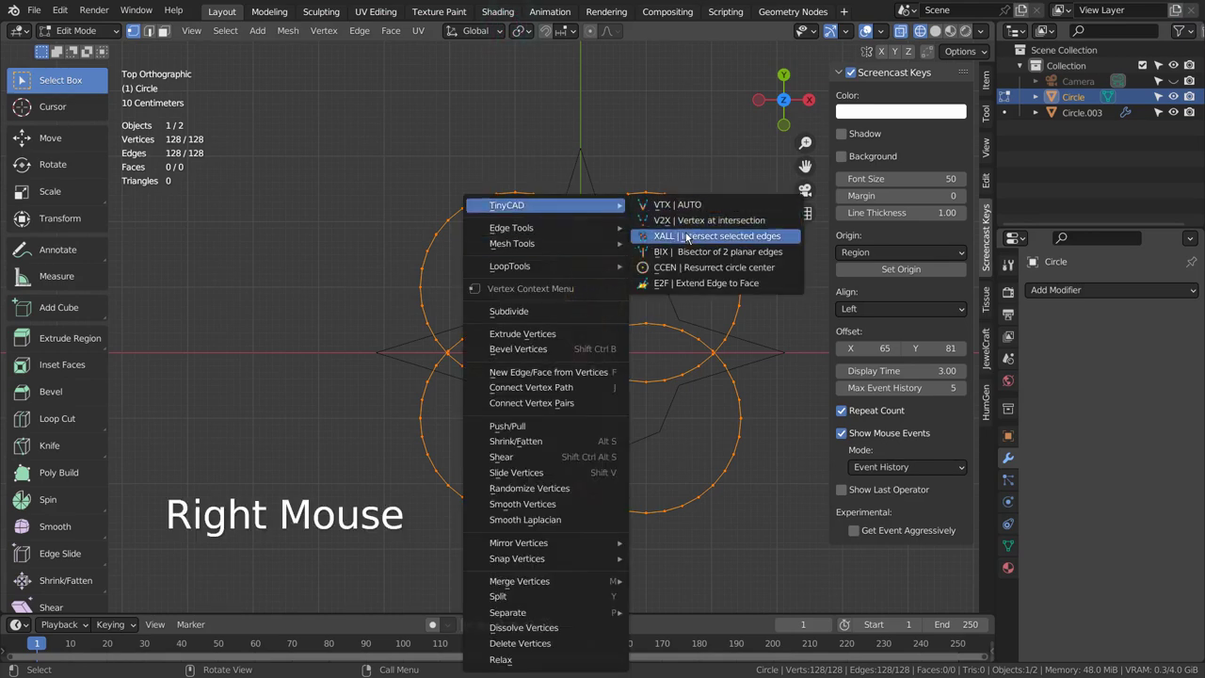
{"action": "left_click", "coordinate": [687, 236]}
Get back into Edit Mode in vertex select mode with nothing selected.
{"action": "key", "text": "Tab"}
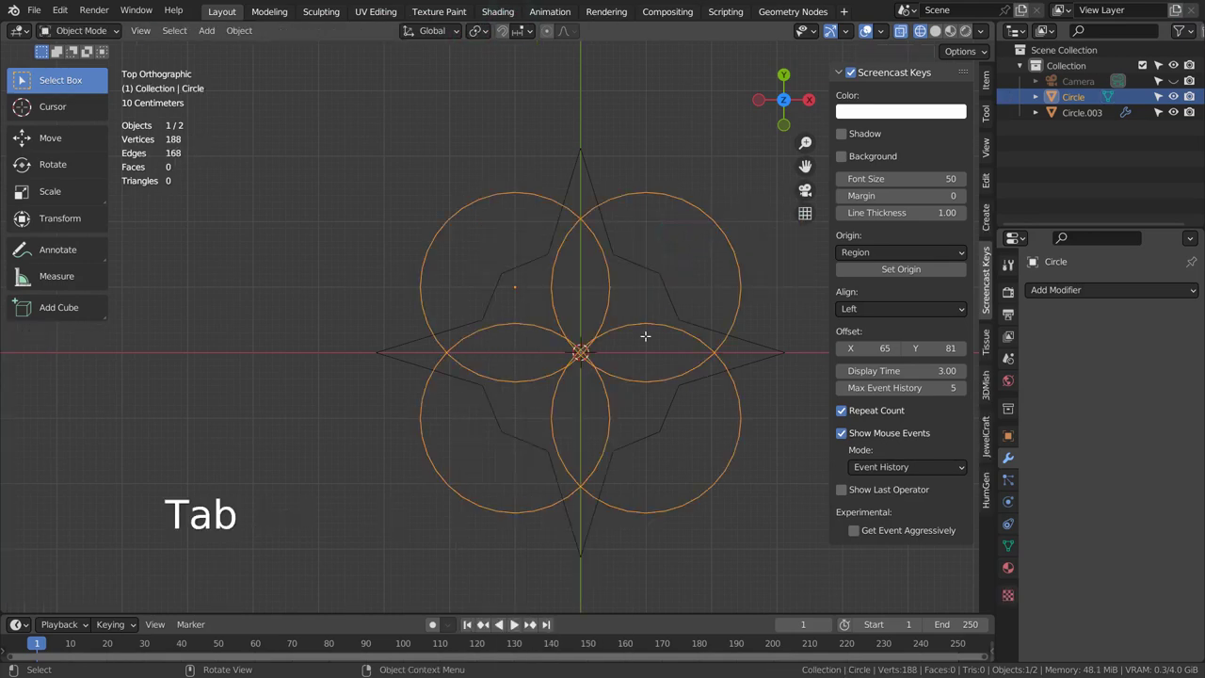
{"action": "key", "text": "Tab"}
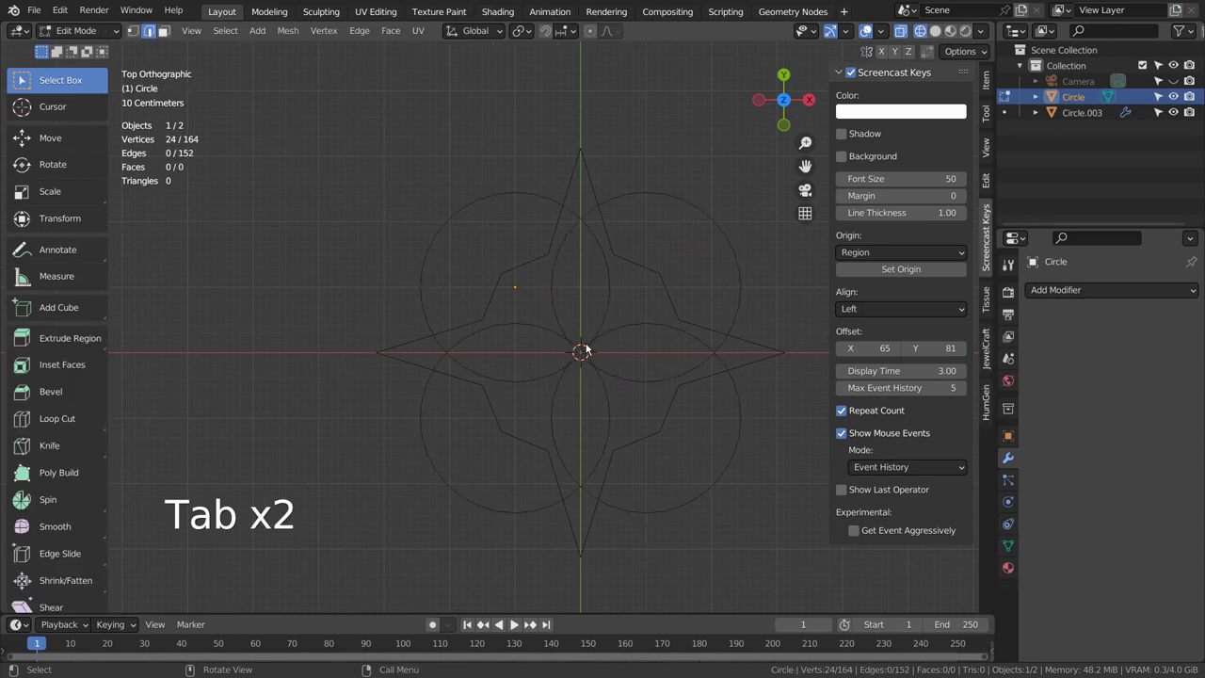
{"action": "left_click", "coordinate": [594, 344]}
{"action": "key", "text": "Tab"}
{"action": "key", "text": "1"}
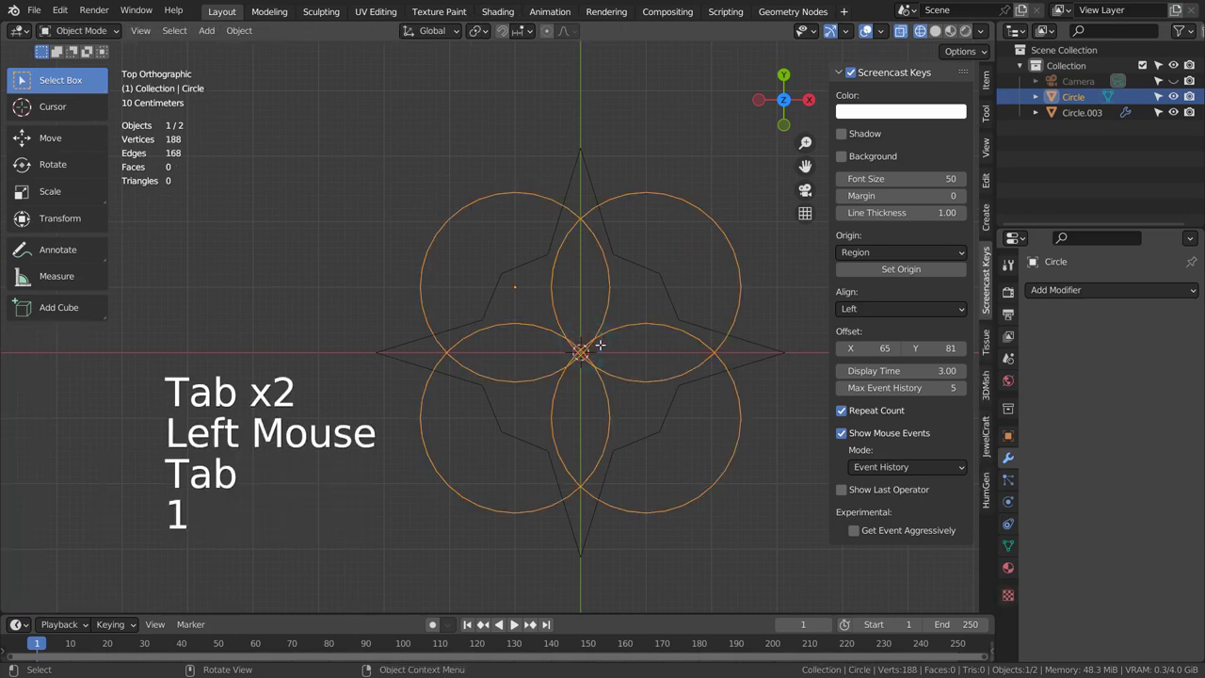
{"action": "key", "text": "Tab"}
{"action": "key", "text": "1"}
{"action": "key", "text": "a"}
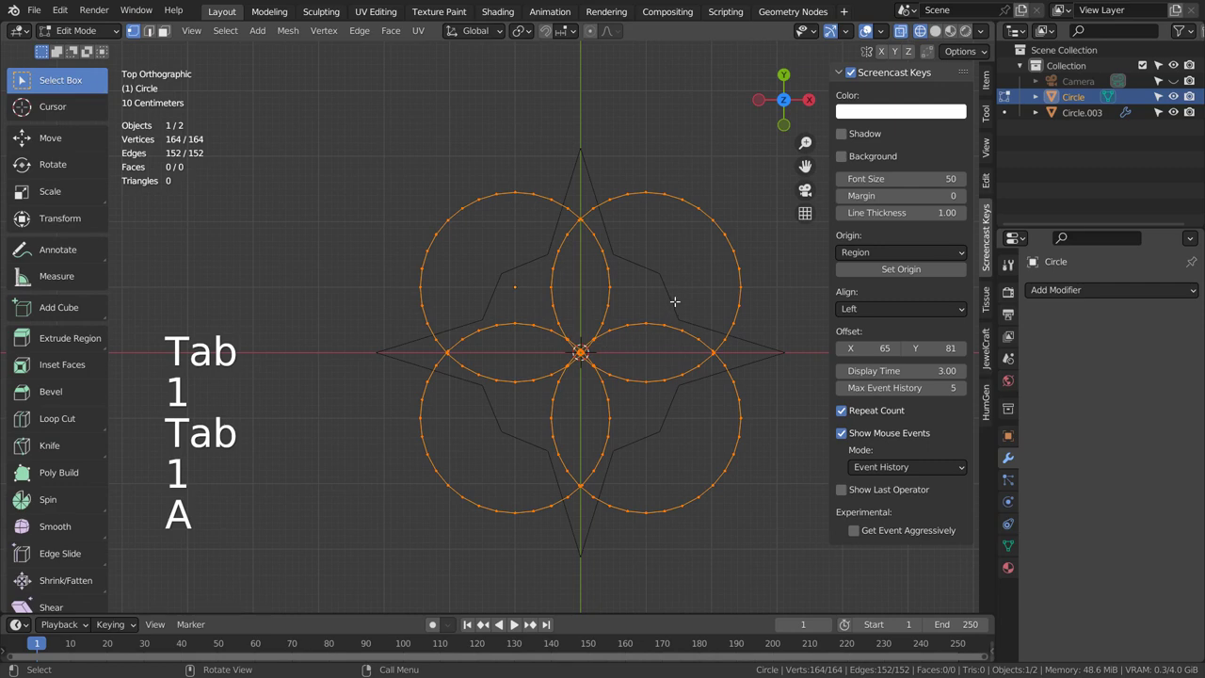
{"action": "left_click", "coordinate": [674, 301]}
Circle-select the inner petal arcs of all four lobes, delete those vertices, and exit Edit Mode.
{"action": "key", "text": "c"}
{"action": "mouse_move", "coordinate": [593, 242]}
{"action": "left_mouse_down"}
{"action": "mouse_move", "coordinate": [606, 289]}
{"action": "mouse_move", "coordinate": [585, 344]}
{"action": "left_mouse_up"}
{"action": "mouse_move", "coordinate": [666, 320]}
{"action": "left_mouse_down"}
{"action": "mouse_move", "coordinate": [689, 378]}
{"action": "mouse_move", "coordinate": [677, 317]}
{"action": "mouse_move", "coordinate": [693, 339]}
{"action": "mouse_move", "coordinate": [668, 379]}
{"action": "mouse_move", "coordinate": [613, 378]}
{"action": "mouse_move", "coordinate": [556, 353]}
{"action": "left_mouse_up"}
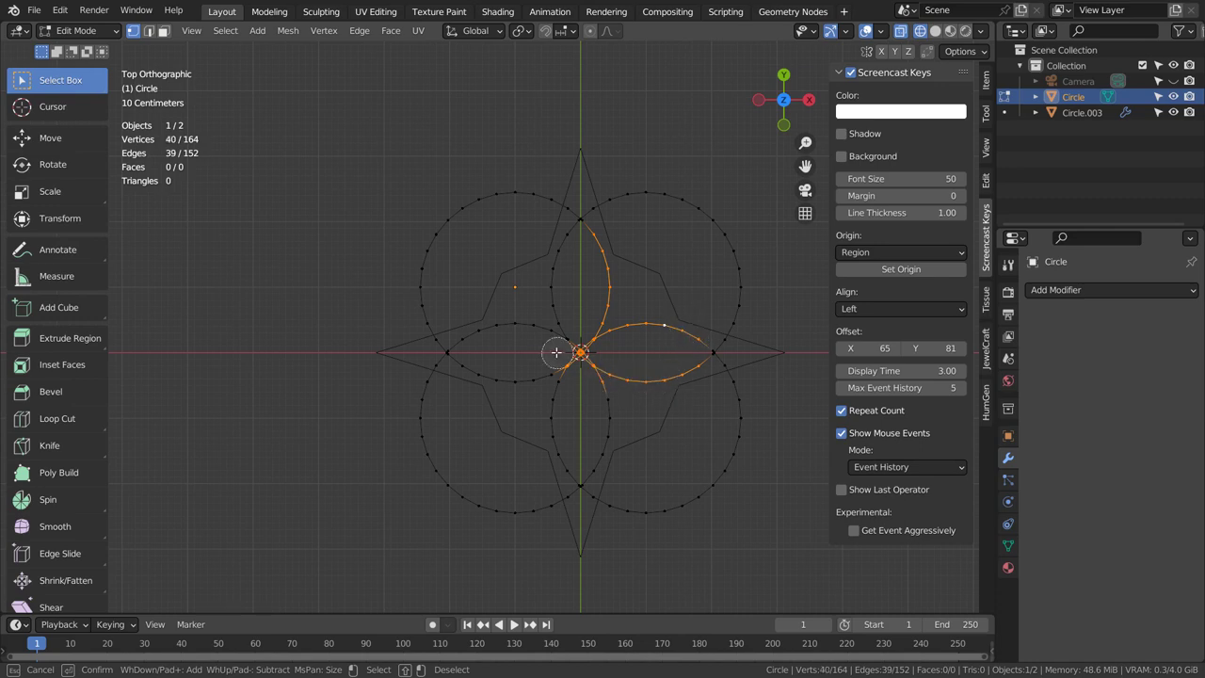
{"action": "mouse_move", "coordinate": [586, 461]}
{"action": "left_mouse_down"}
{"action": "mouse_move", "coordinate": [550, 449]}
{"action": "mouse_move", "coordinate": [564, 354]}
{"action": "left_mouse_up"}
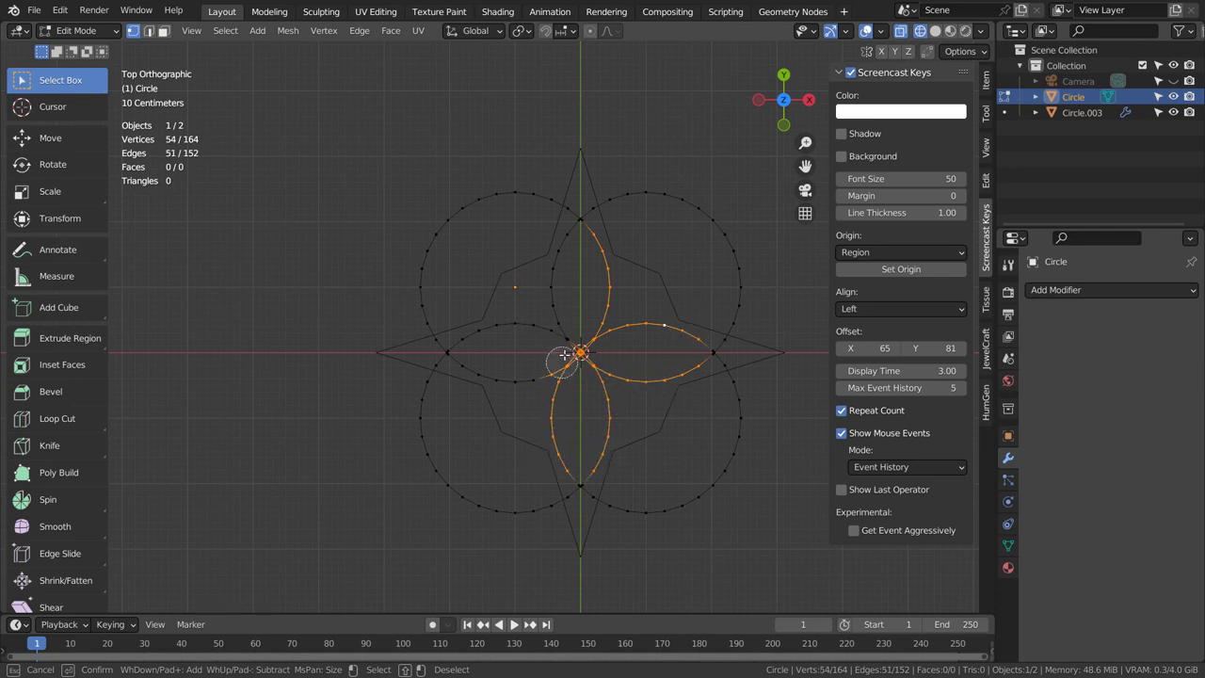
{"action": "mouse_move", "coordinate": [483, 360]}
{"action": "left_mouse_down"}
{"action": "mouse_move", "coordinate": [479, 321]}
{"action": "mouse_move", "coordinate": [568, 333]}
{"action": "mouse_move", "coordinate": [560, 273]}
{"action": "left_mouse_up"}
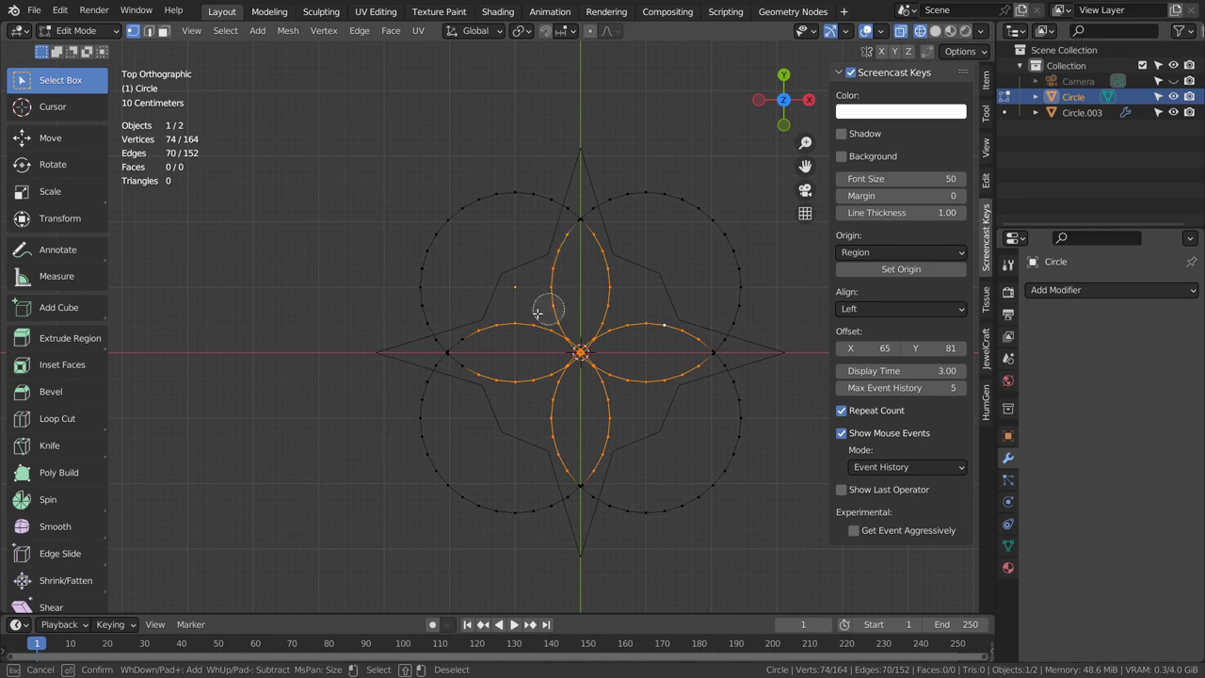
{"action": "left_click_drag", "start_coordinate": [476, 337], "coordinate": [476, 371]}
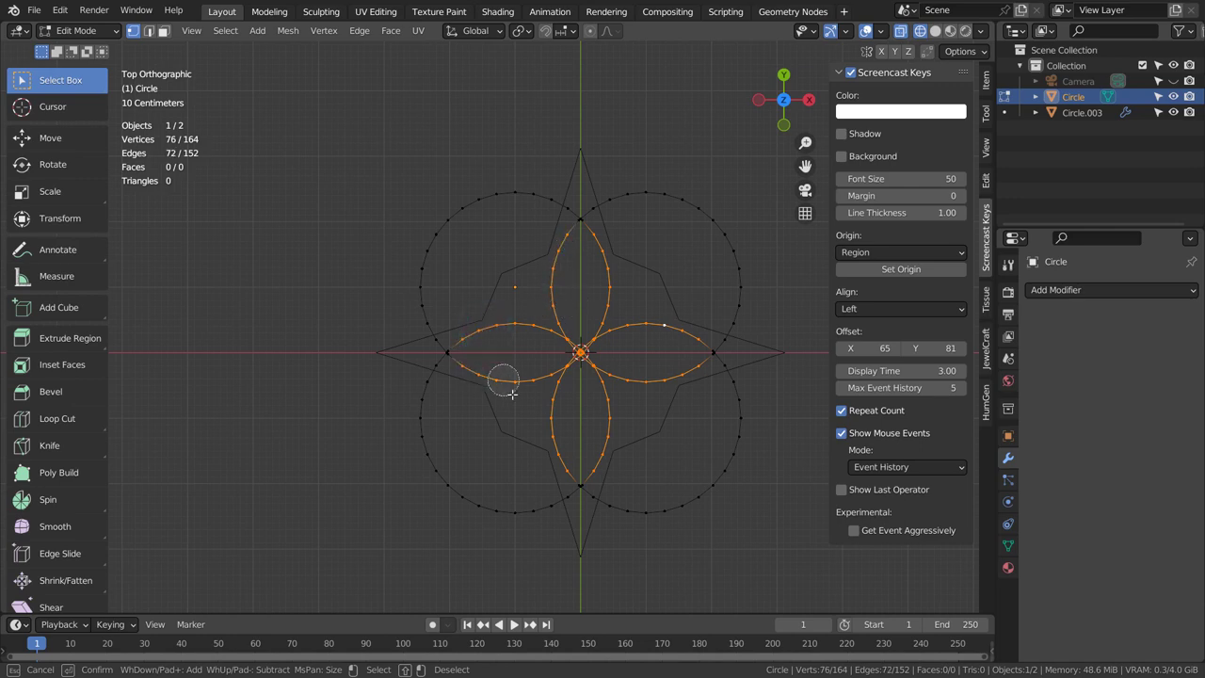
{"action": "key", "text": "x"}
{"action": "left_click", "coordinate": [606, 289]}
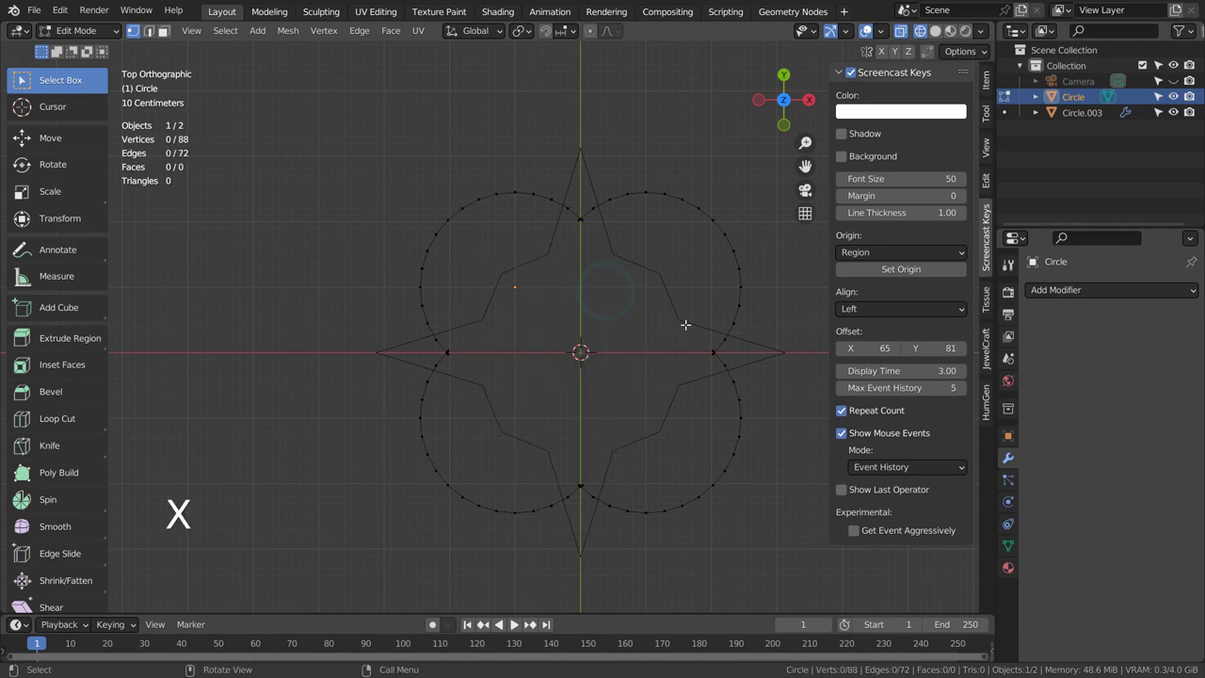
{"action": "key", "text": "Tab"}
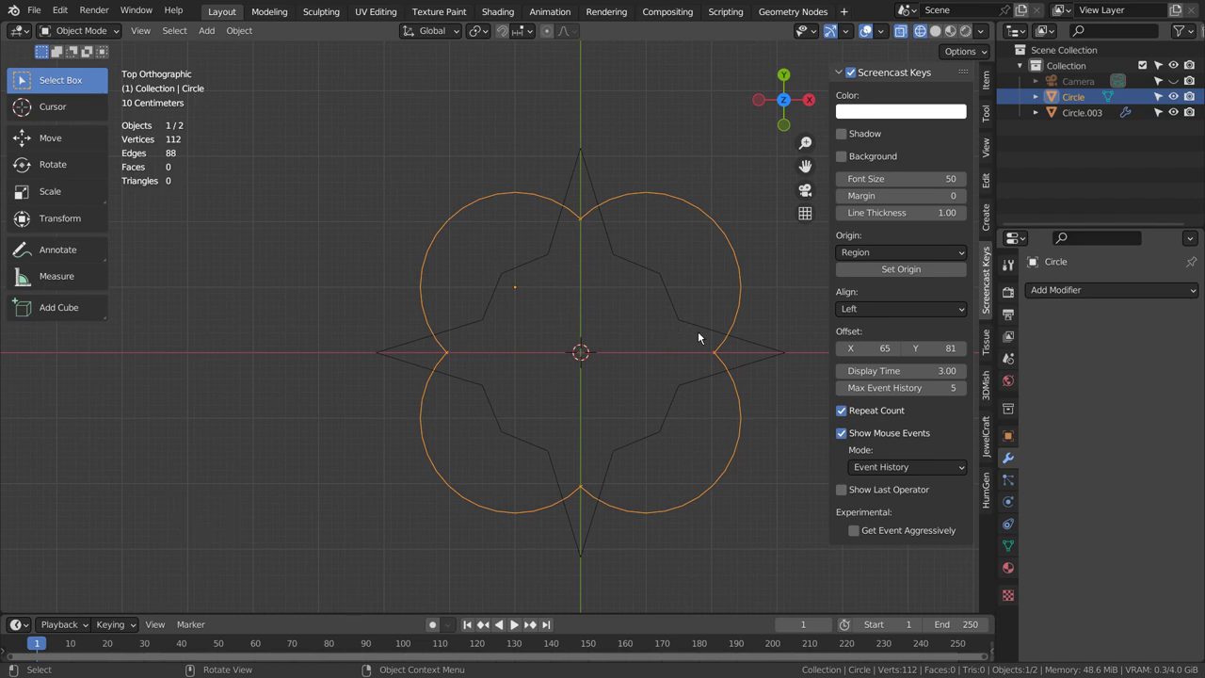
Zoom in on the right junction and delete its overlapping vertices.
{"action": "key", "text": "Tab"}
{"action": "middle_click_drag", "start_coordinate": [747, 372], "coordinate": [673, 362], "text": "shift"}
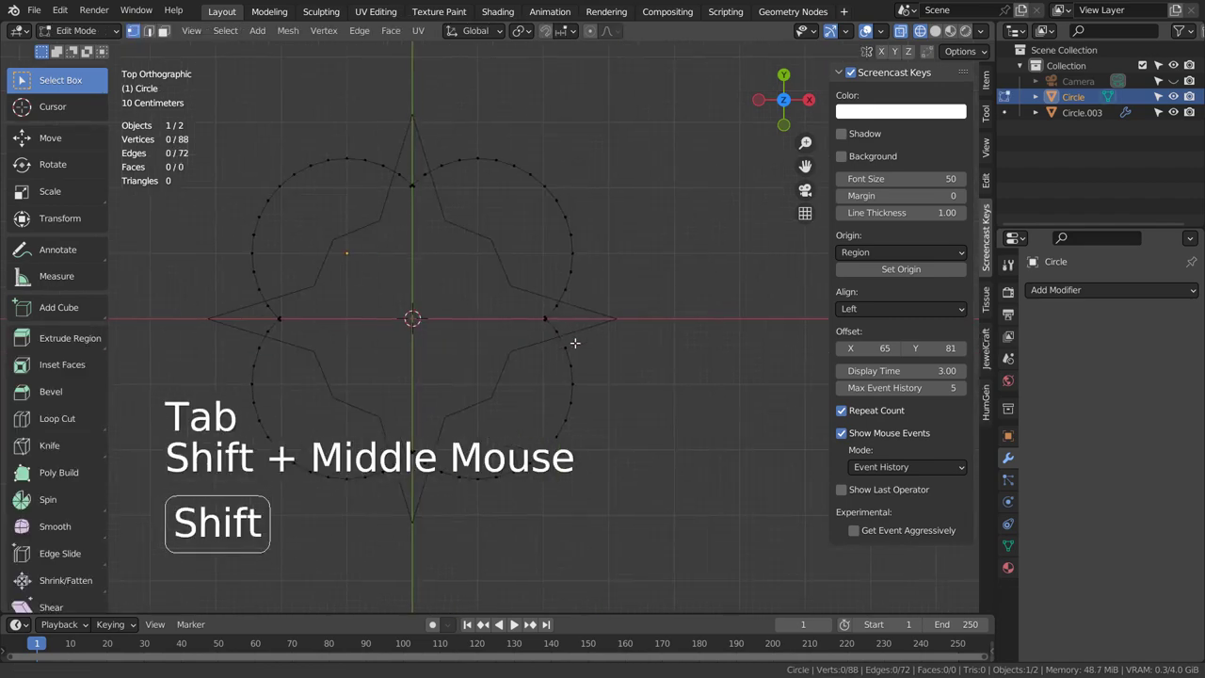
{"action": "scroll", "coordinate": [589, 342], "scroll_direction": "up", "scroll_amount": 3}
{"action": "scroll", "coordinate": [672, 331], "scroll_direction": "up", "scroll_amount": 1}
{"action": "key", "text": "Tab"}
{"action": "key", "text": "Tab"}
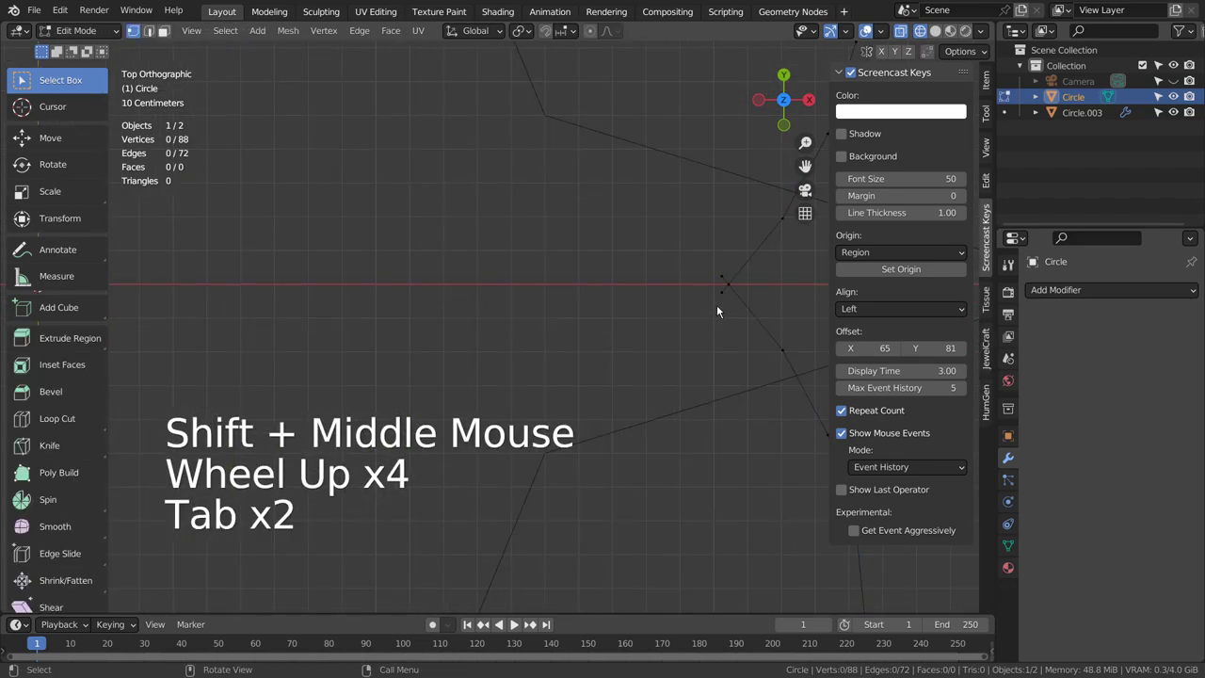
{"action": "key", "text": "1"}
{"action": "left_click", "coordinate": [722, 267]}
{"action": "left_click", "coordinate": [724, 275]}
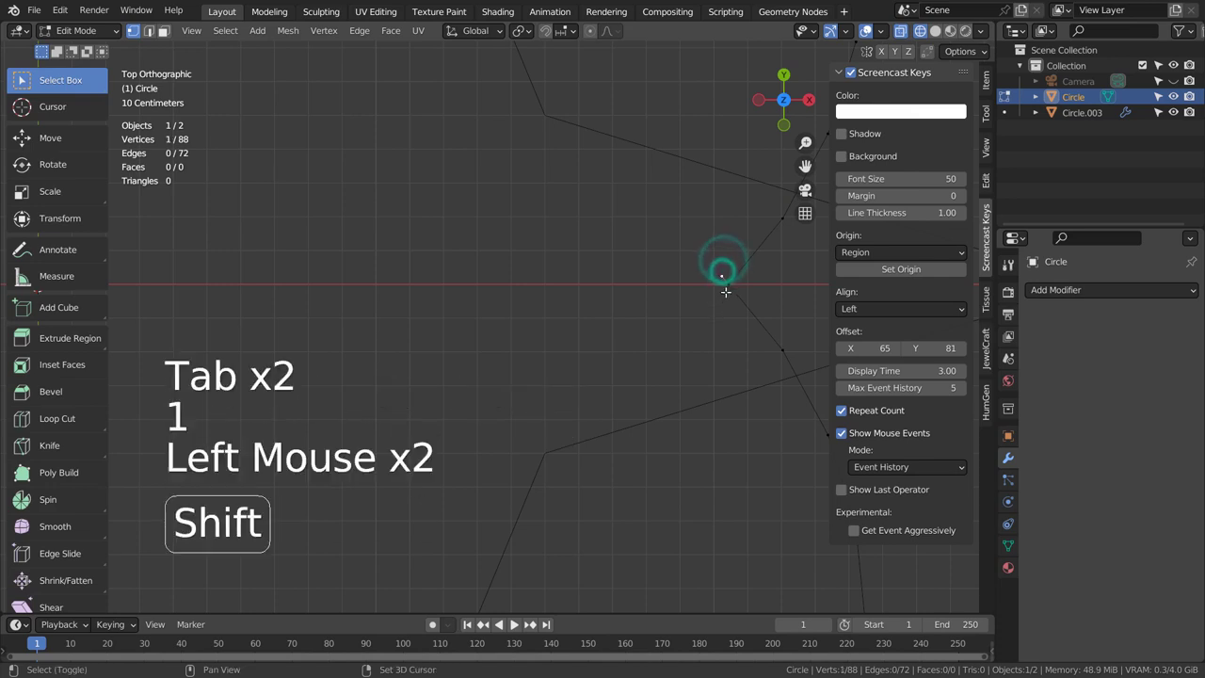
{"action": "left_click", "coordinate": [726, 292], "text": "shift"}
{"action": "left_click", "coordinate": [720, 289], "text": "shift"}
{"action": "key", "text": "x"}
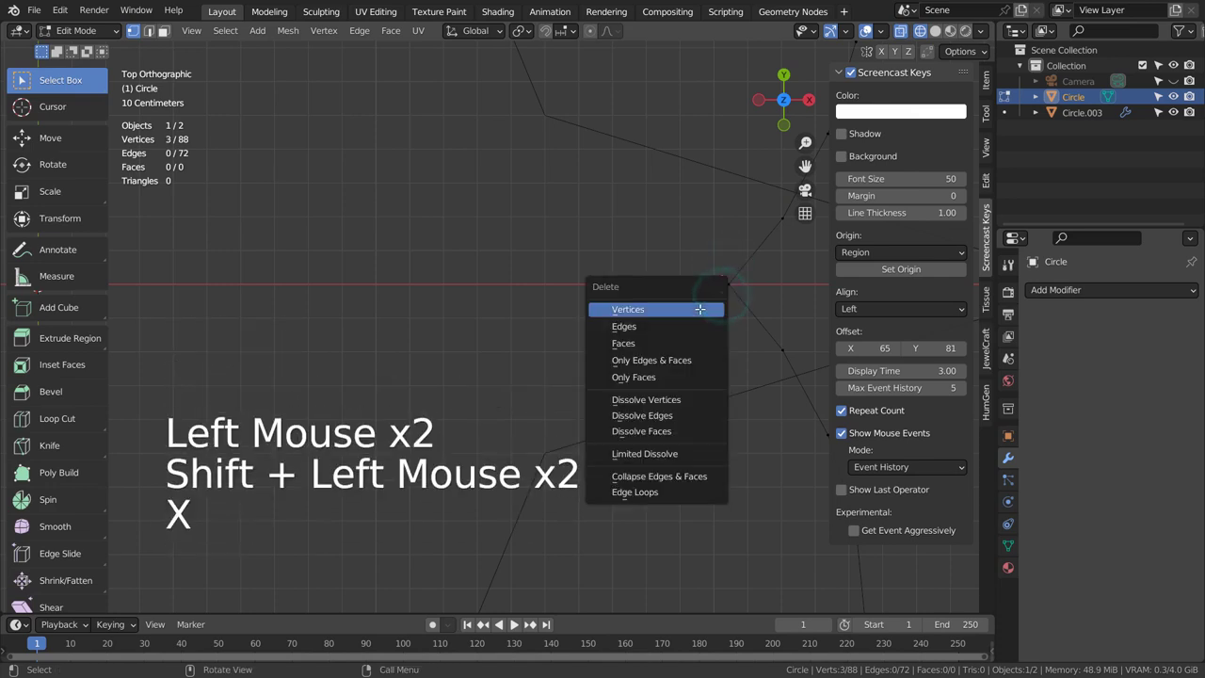
{"action": "left_click", "coordinate": [695, 322]}
Delete the overlapping vertices at the top junction.
{"action": "middle_click_drag", "start_coordinate": [412, 197], "coordinate": [627, 476], "text": "shift"}
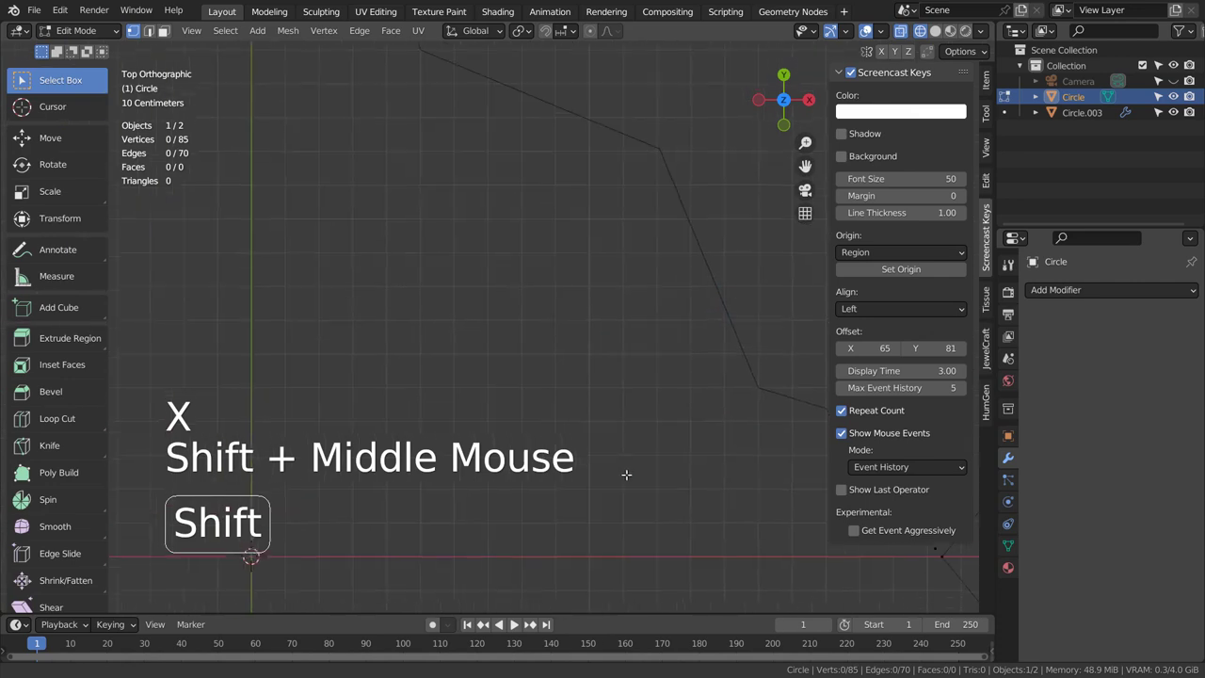
{"action": "middle_click_drag", "start_coordinate": [560, 371], "coordinate": [425, 140], "text": "shift"}
{"action": "left_click", "coordinate": [438, 141]}
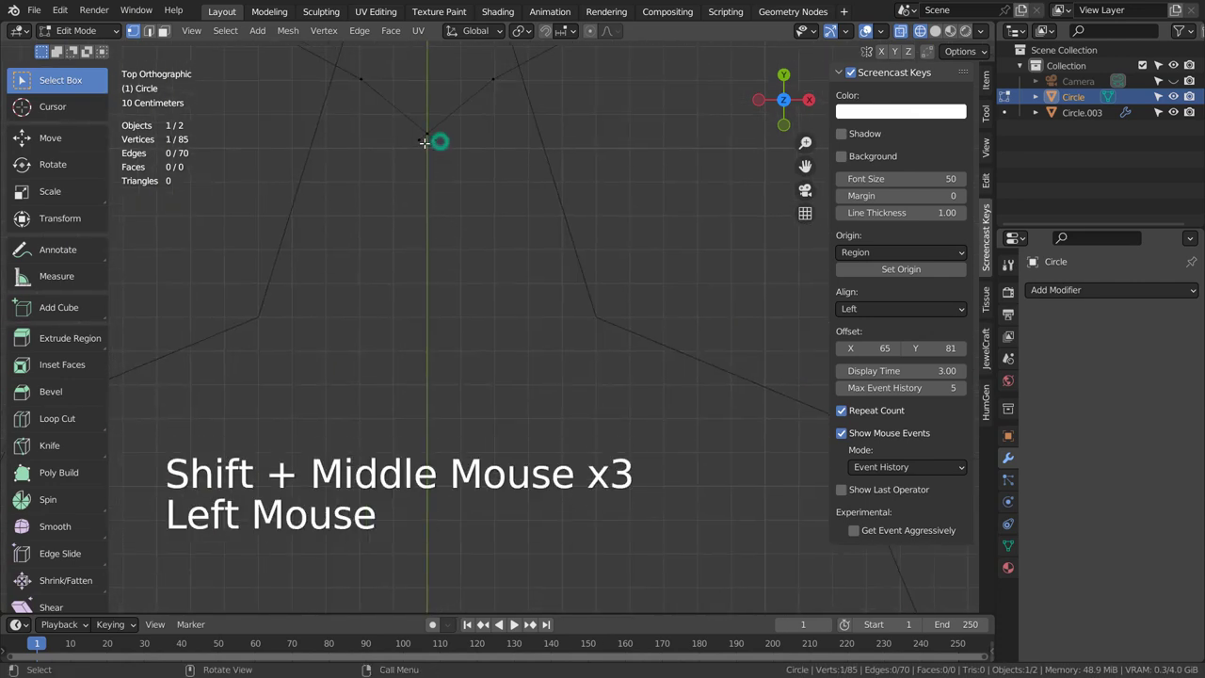
{"action": "left_click", "coordinate": [422, 143], "text": "shift"}
{"action": "left_click", "coordinate": [417, 140]}
{"action": "left_click", "coordinate": [417, 140]}
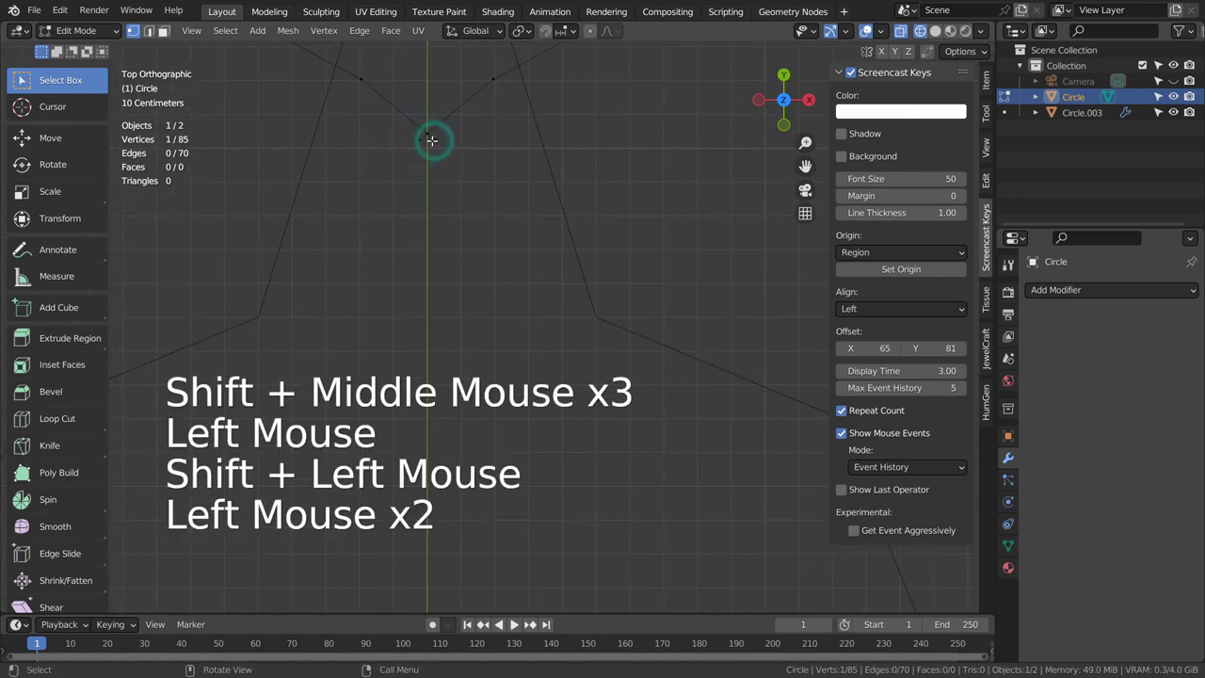
{"action": "left_click", "coordinate": [432, 141]}
{"action": "left_click", "coordinate": [430, 140], "text": "shift"}
{"action": "left_click", "coordinate": [418, 140], "text": "shift"}
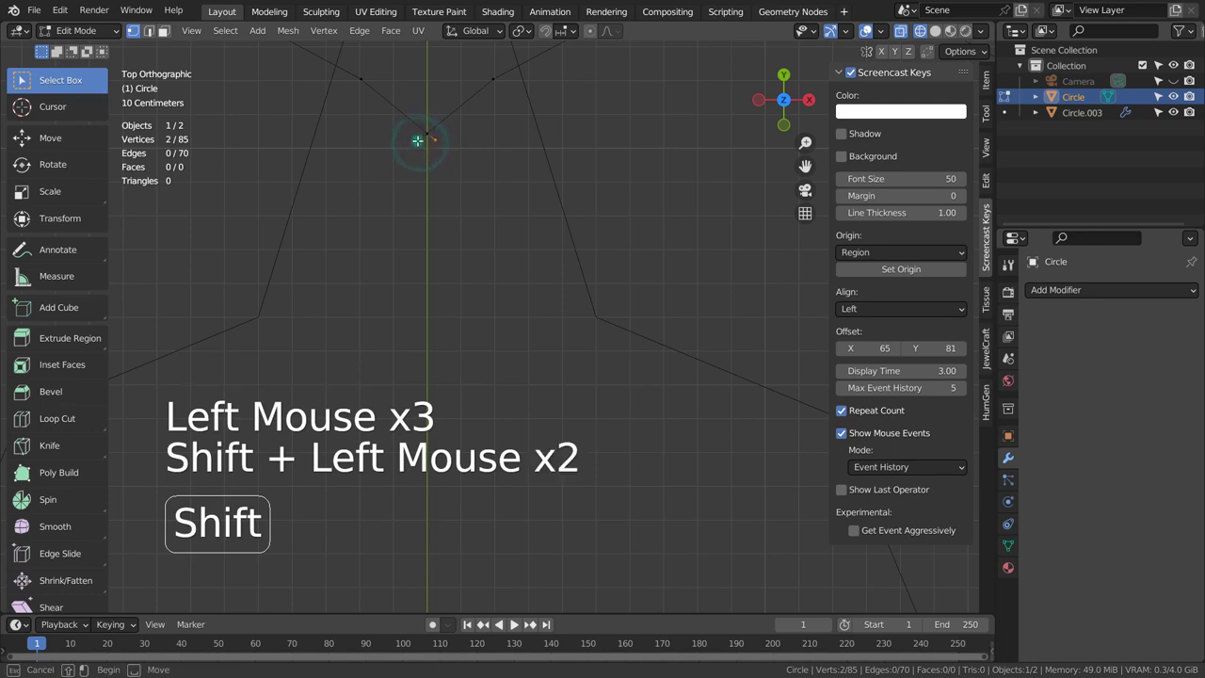
{"action": "key", "text": "x"}
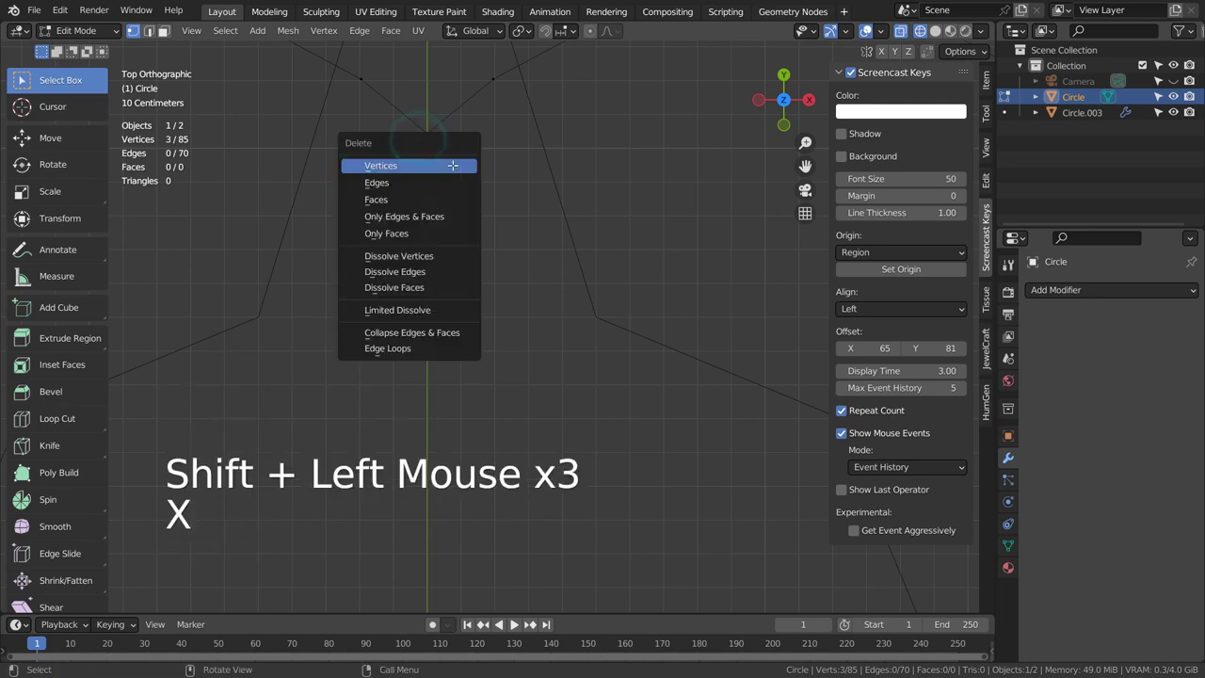
{"action": "left_click", "coordinate": [452, 166]}
Delete the three overlapping vertices at the next junction.
{"action": "middle_click_drag", "start_coordinate": [312, 371], "coordinate": [581, 221], "text": "shift"}
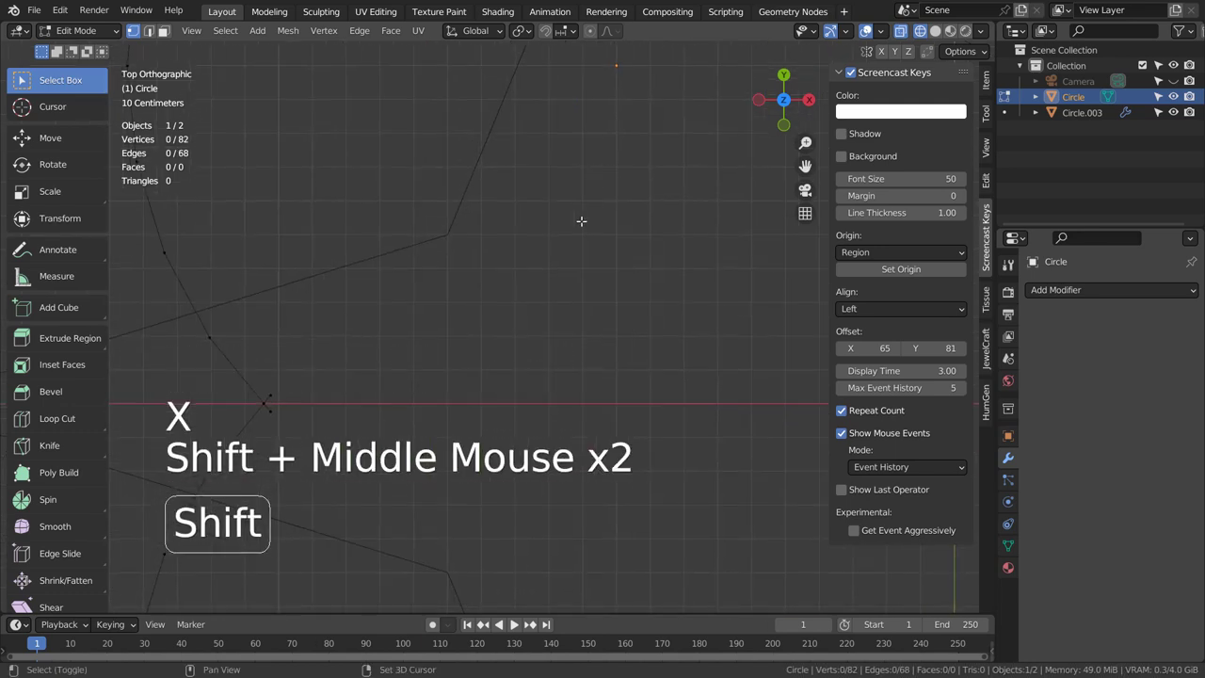
{"action": "middle_click_drag", "start_coordinate": [418, 357], "coordinate": [634, 169], "text": "shift"}
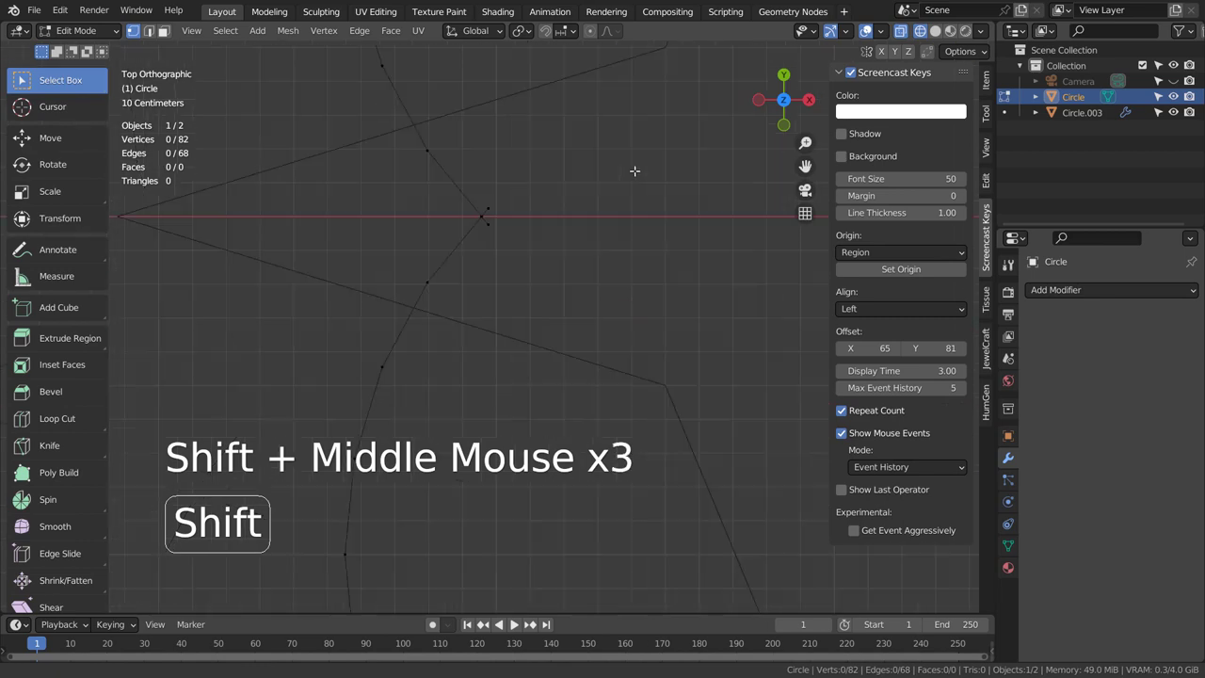
{"action": "left_click", "coordinate": [496, 211]}
{"action": "left_click", "coordinate": [485, 209]}
{"action": "left_click", "coordinate": [489, 228], "text": "shift"}
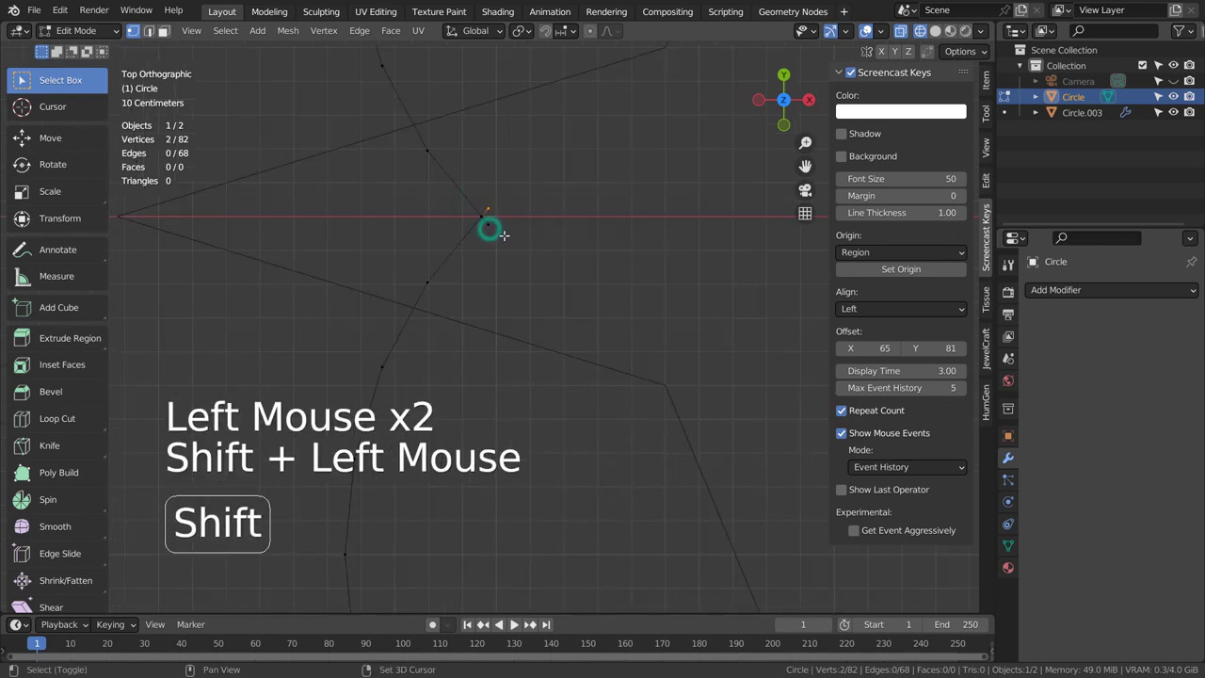
{"action": "key", "text": "x"}
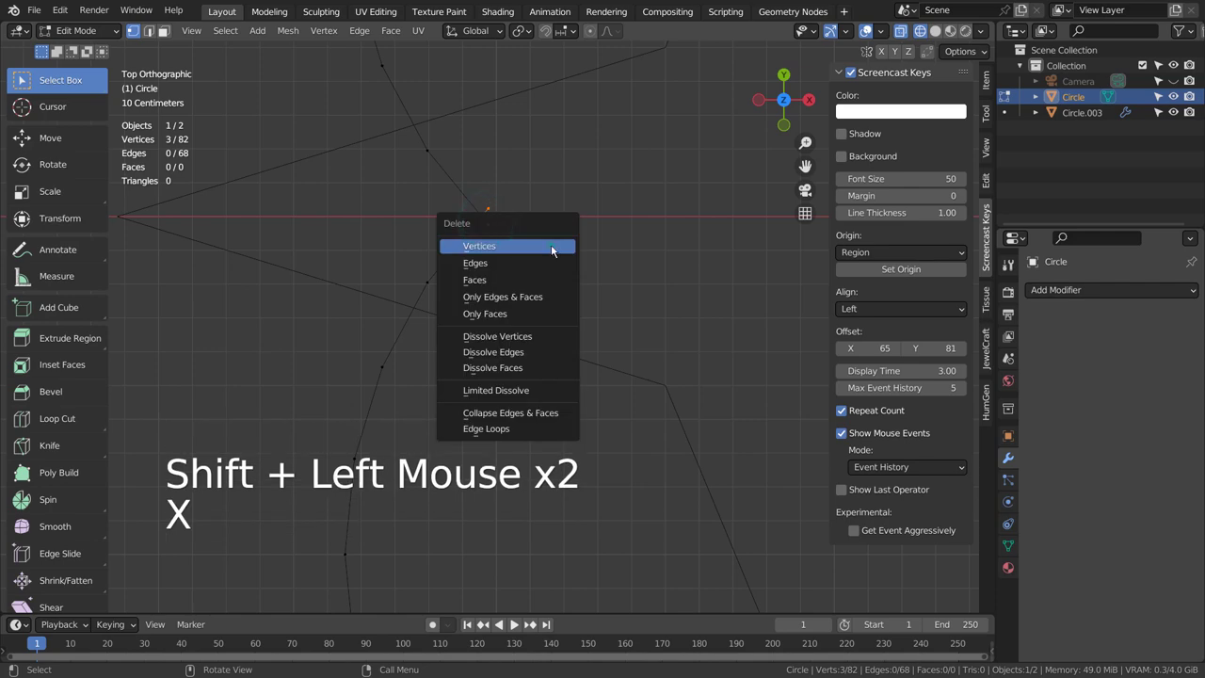
{"action": "left_click", "coordinate": [551, 245]}
Delete the three overlapping vertices at the remaining top junction.
{"action": "middle_click_drag", "start_coordinate": [667, 404], "coordinate": [542, 168], "text": "shift"}
{"action": "left_click", "coordinate": [509, 216]}
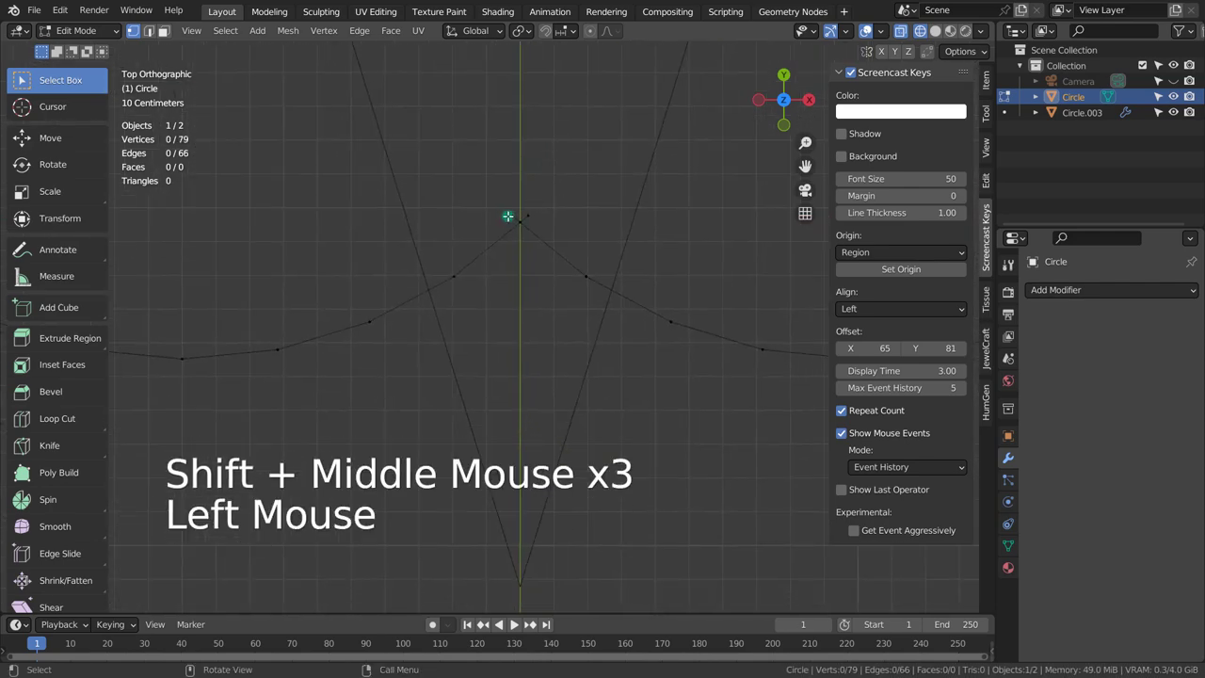
{"action": "left_click", "coordinate": [534, 213]}
{"action": "left_click", "coordinate": [525, 214]}
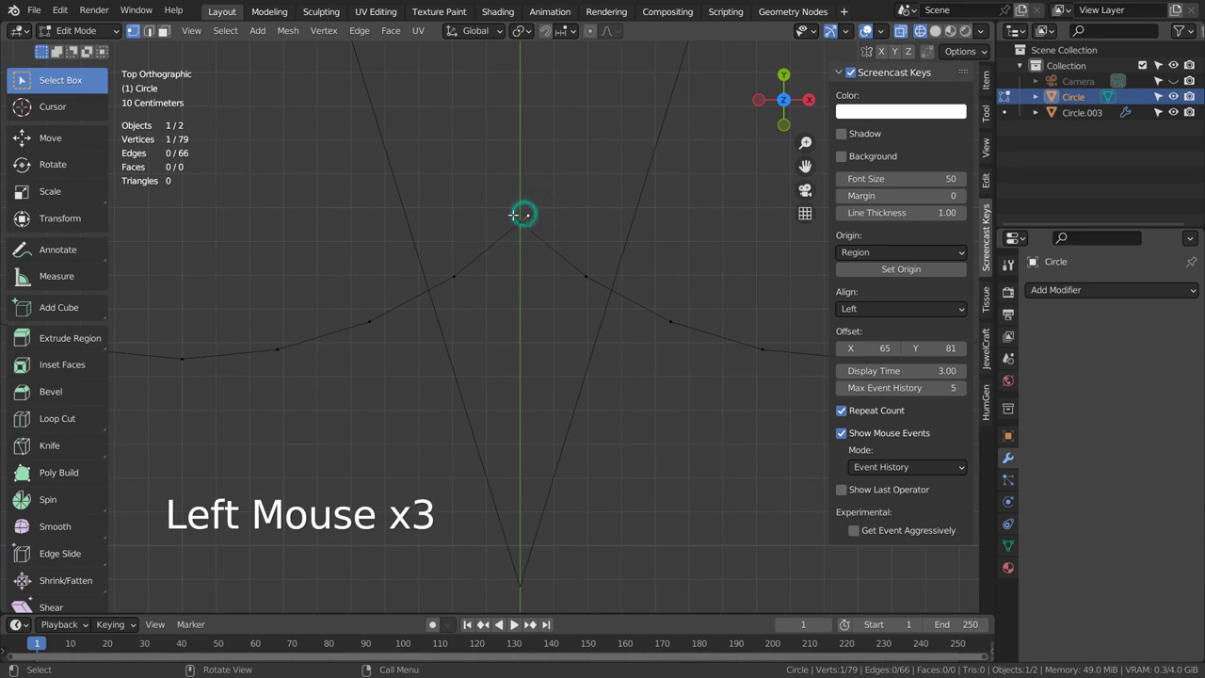
{"action": "left_click", "coordinate": [515, 217], "text": "shift"}
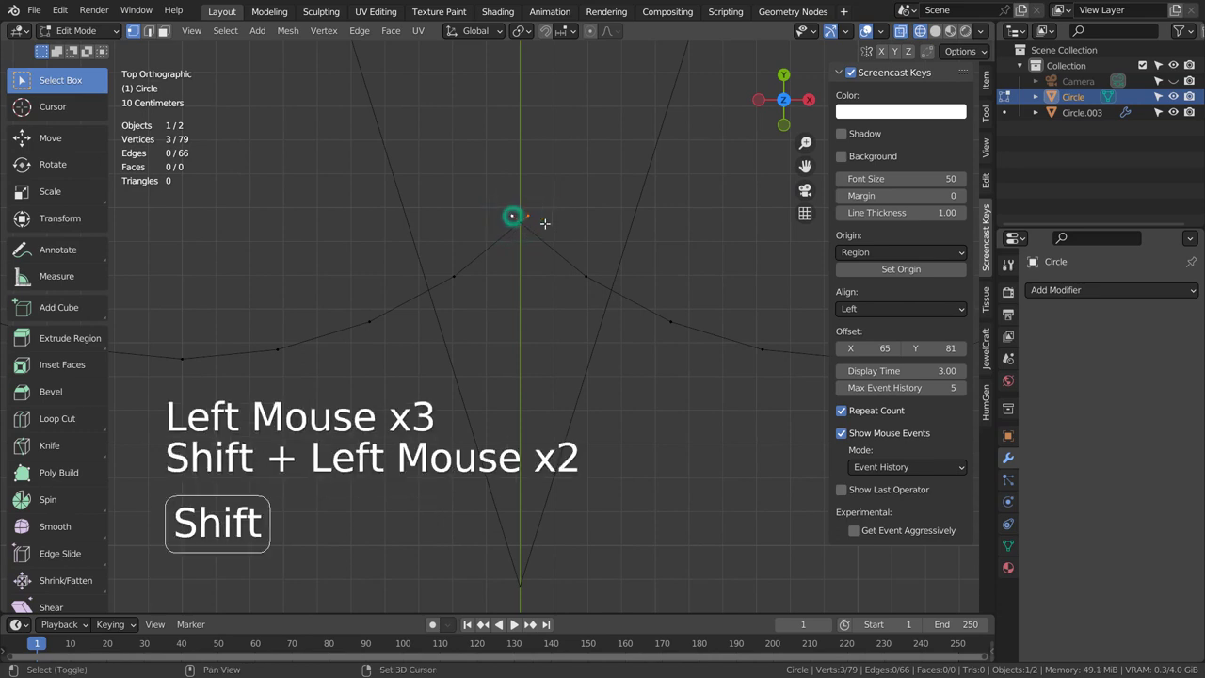
{"action": "key", "text": "x"}
{"action": "left_click", "coordinate": [568, 228]}
Back in Object Mode, add a Screw modifier to the four-lobed outline.
{"action": "scroll", "coordinate": [649, 259], "scroll_direction": "down", "scroll_amount": 2}
{"action": "key", "text": "Tab"}
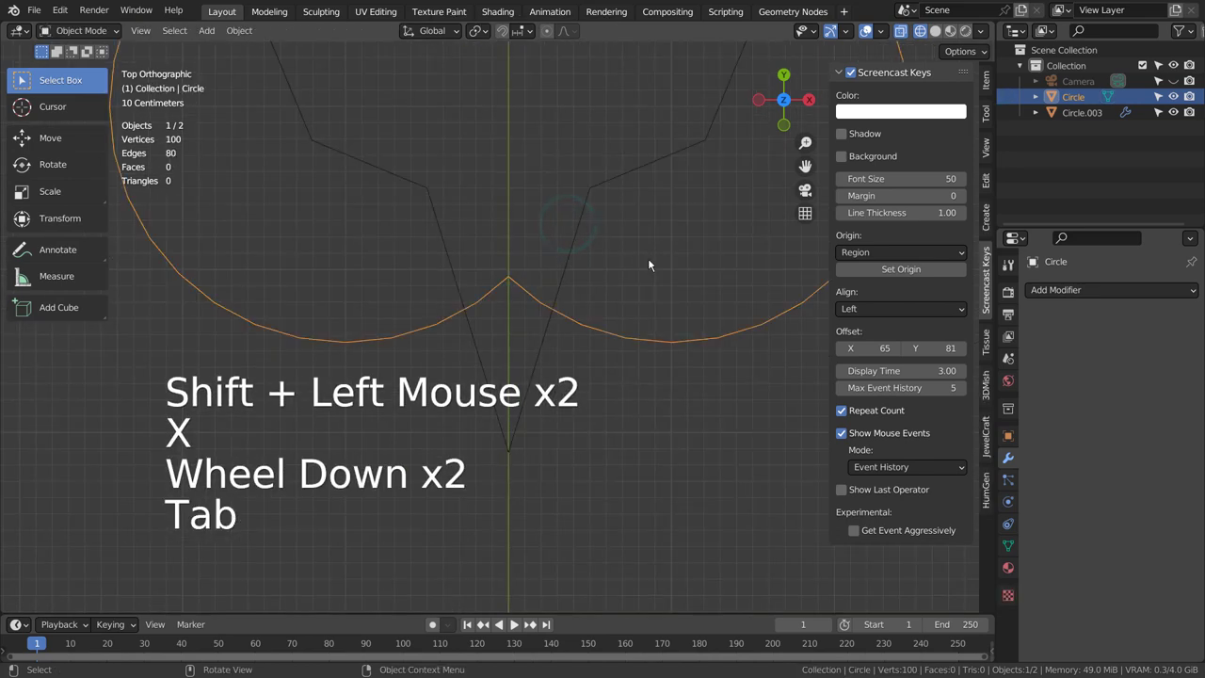
{"action": "scroll", "coordinate": [631, 242], "scroll_direction": "down", "scroll_amount": 4}
{"action": "scroll", "coordinate": [611, 223], "scroll_direction": "down", "scroll_amount": 1, "text": "shift"}
{"action": "middle_click_drag", "start_coordinate": [611, 222], "coordinate": [591, 295], "text": "shift"}
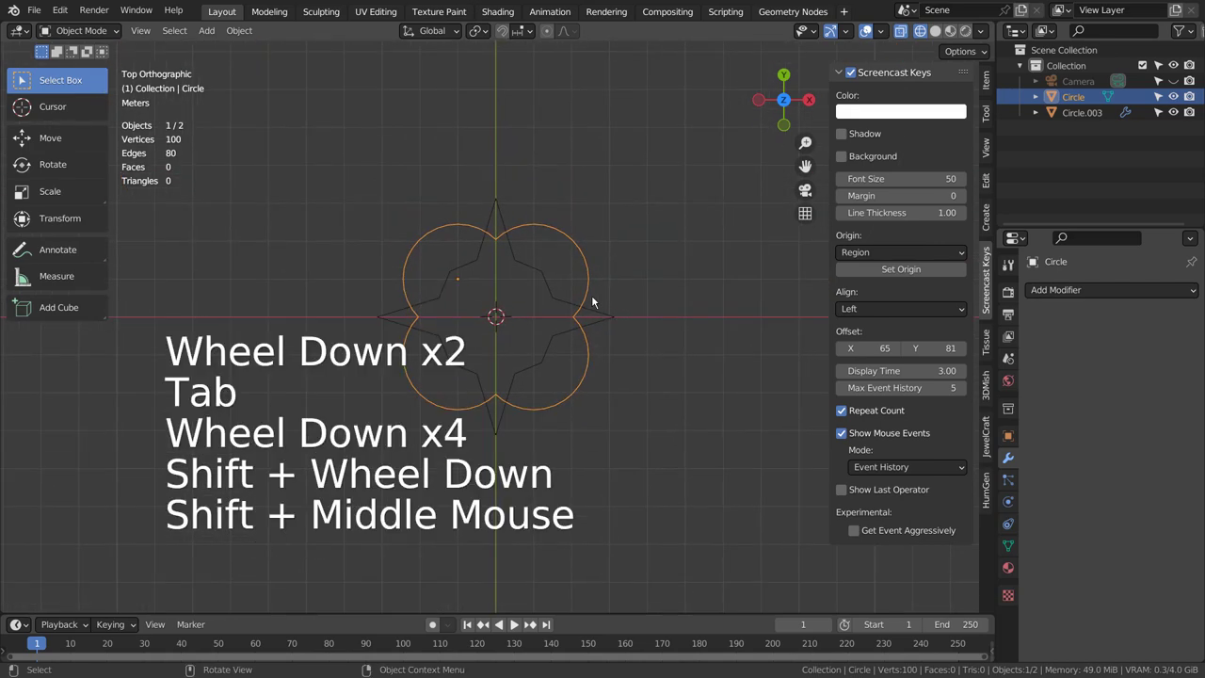
{"action": "left_click", "coordinate": [1080, 292]}
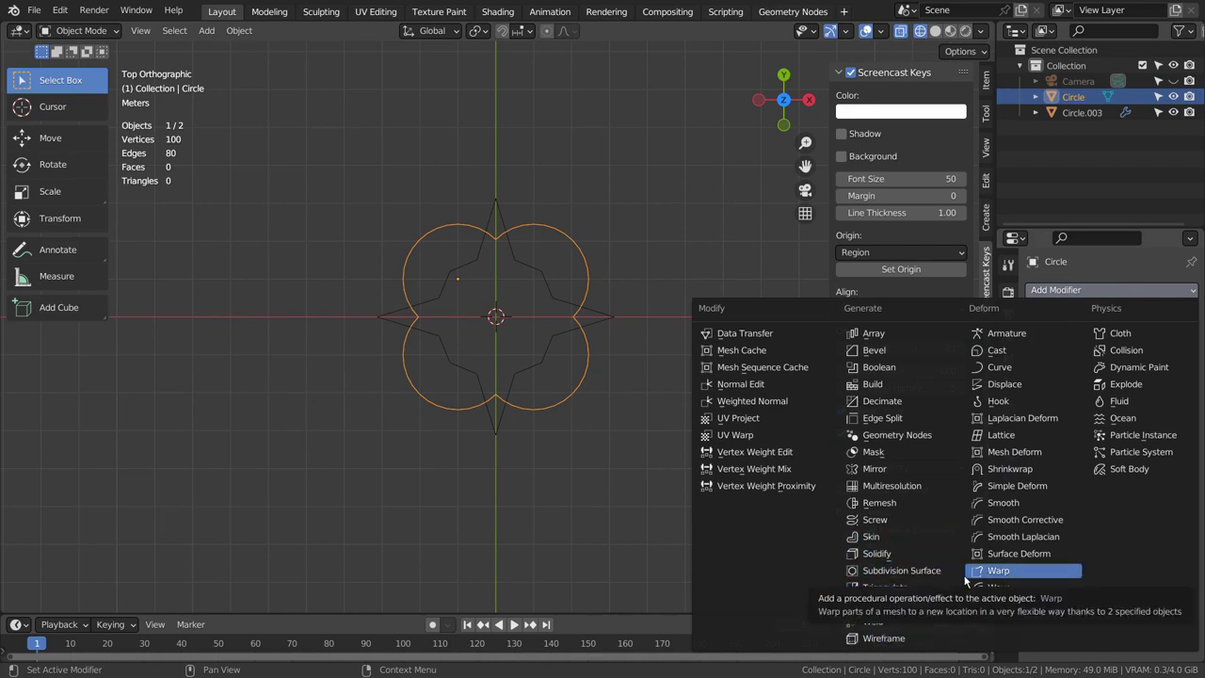
{"action": "left_click", "coordinate": [890, 520]}
Set the Screw modifier's screw to 25 m and iterations to 3.
{"action": "middle_click_drag", "start_coordinate": [809, 518], "coordinate": [707, 385]}
{"action": "scroll", "coordinate": [707, 385], "scroll_direction": "down", "scroll_amount": 3}
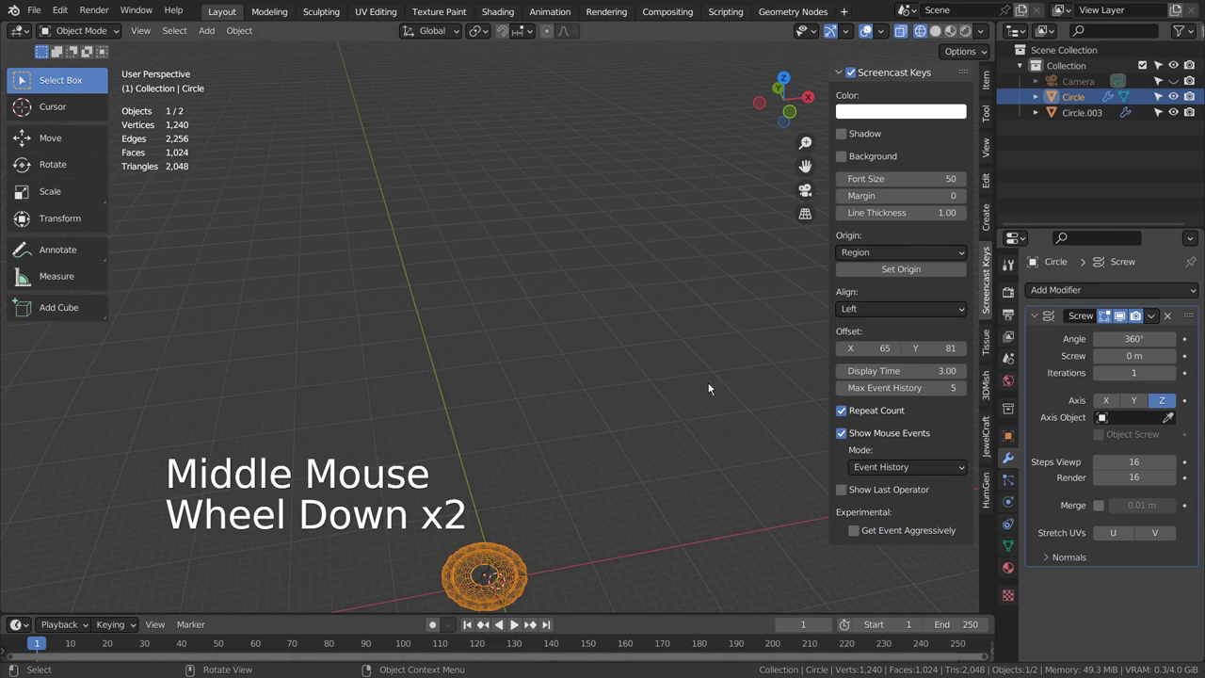
{"action": "left_click", "coordinate": [1142, 356]}
{"action": "type", "text": "25"}
{"action": "key", "text": "Return"}
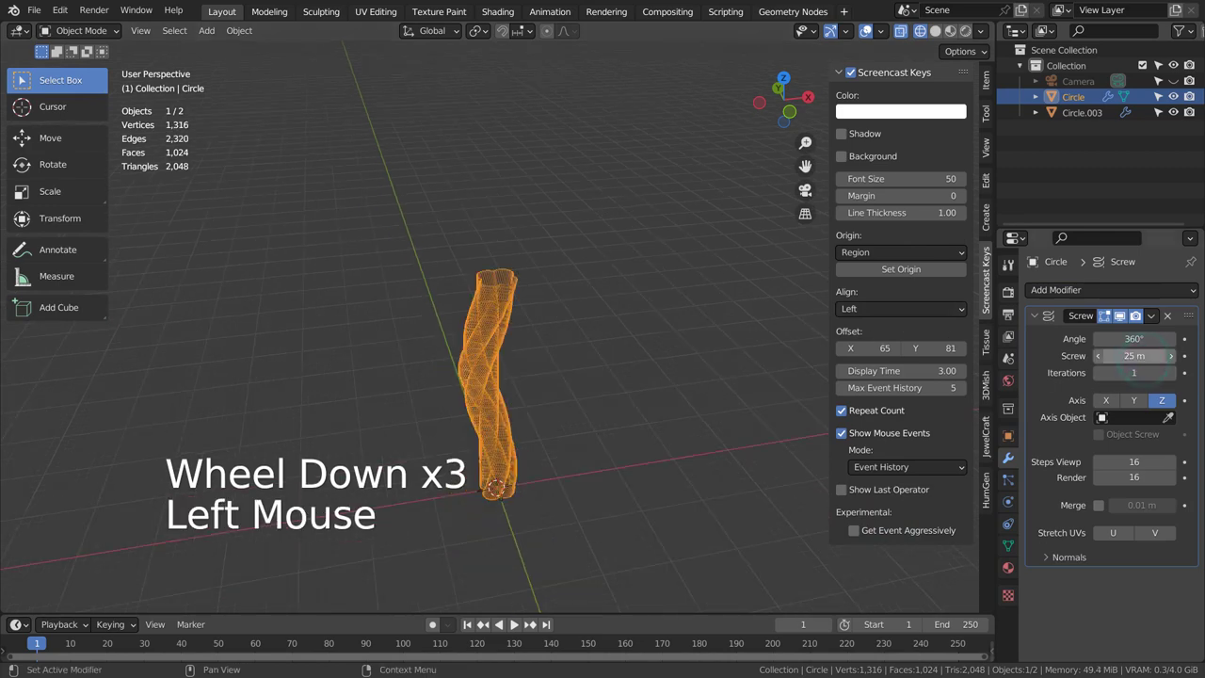
{"action": "left_click", "coordinate": [1174, 374]}
{"action": "left_click", "coordinate": [1174, 374]}
Inspect the twisted rope from several angles, then hide the Screw modifier in the viewport.
{"action": "scroll", "coordinate": [683, 348], "scroll_direction": "down", "scroll_amount": 4}
{"action": "middle_click_drag", "start_coordinate": [684, 349], "coordinate": [541, 381]}
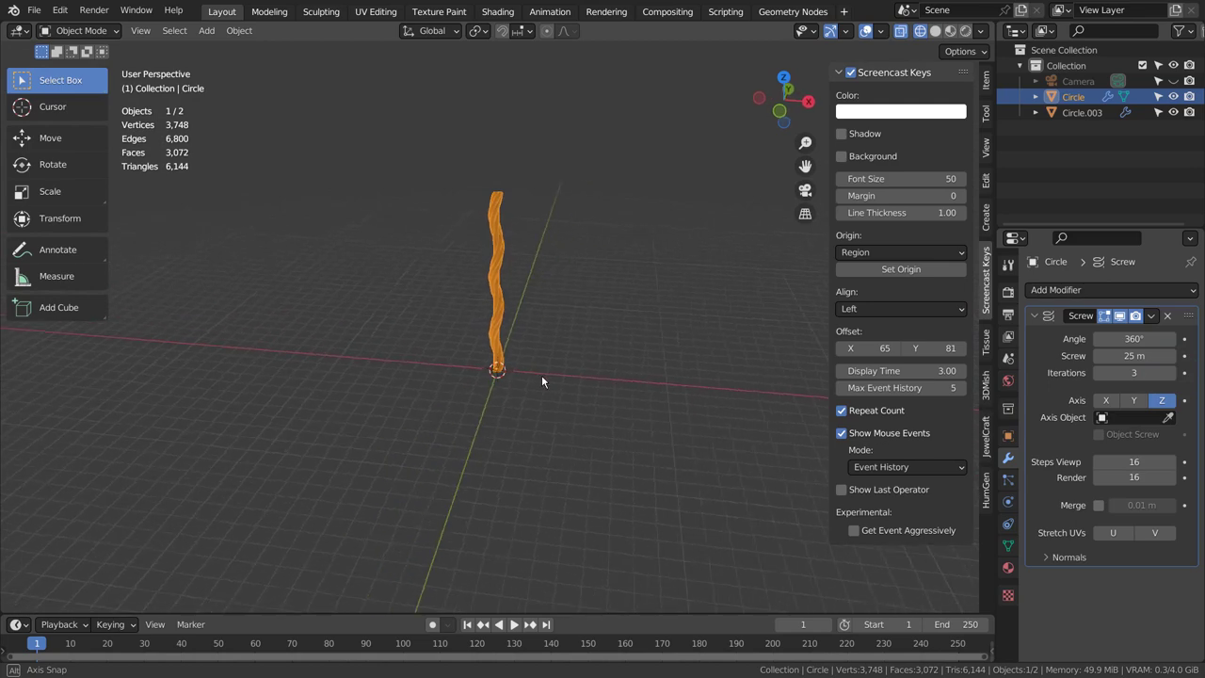
{"action": "scroll", "coordinate": [530, 364], "scroll_direction": "down", "scroll_amount": 3}
{"action": "scroll", "coordinate": [531, 359], "scroll_direction": "up", "scroll_amount": 4}
{"action": "key", "text": "KP_Decimal"}
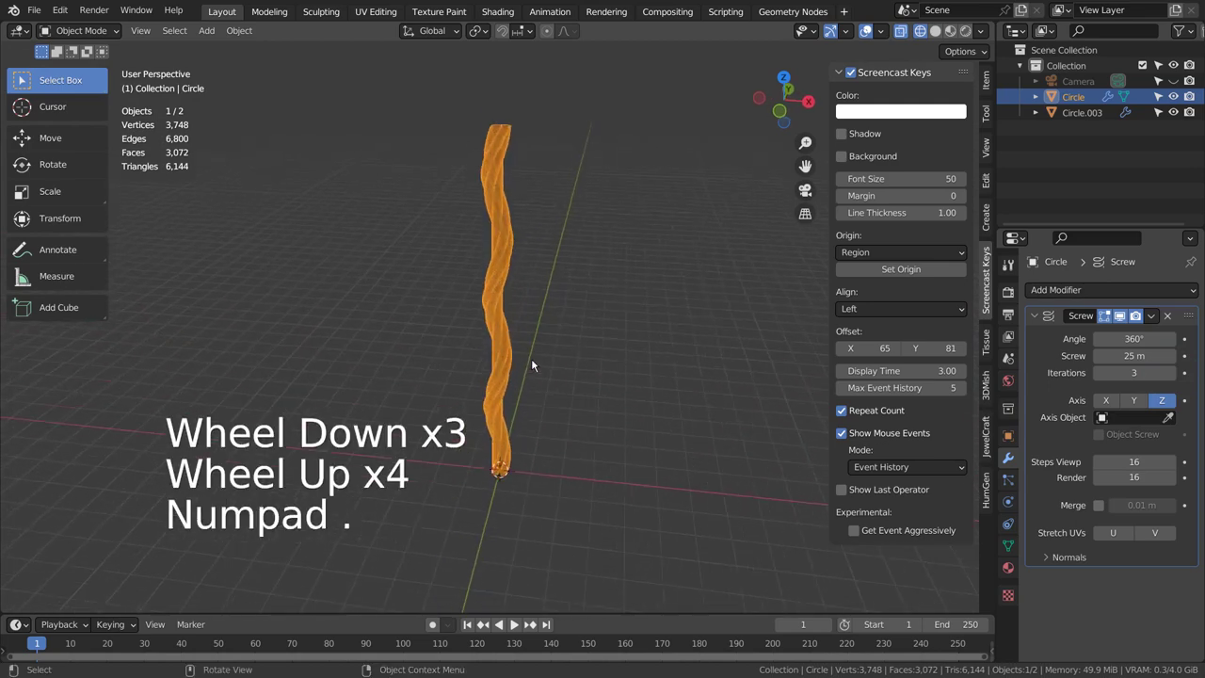
{"action": "middle_click_drag", "start_coordinate": [549, 368], "coordinate": [585, 332]}
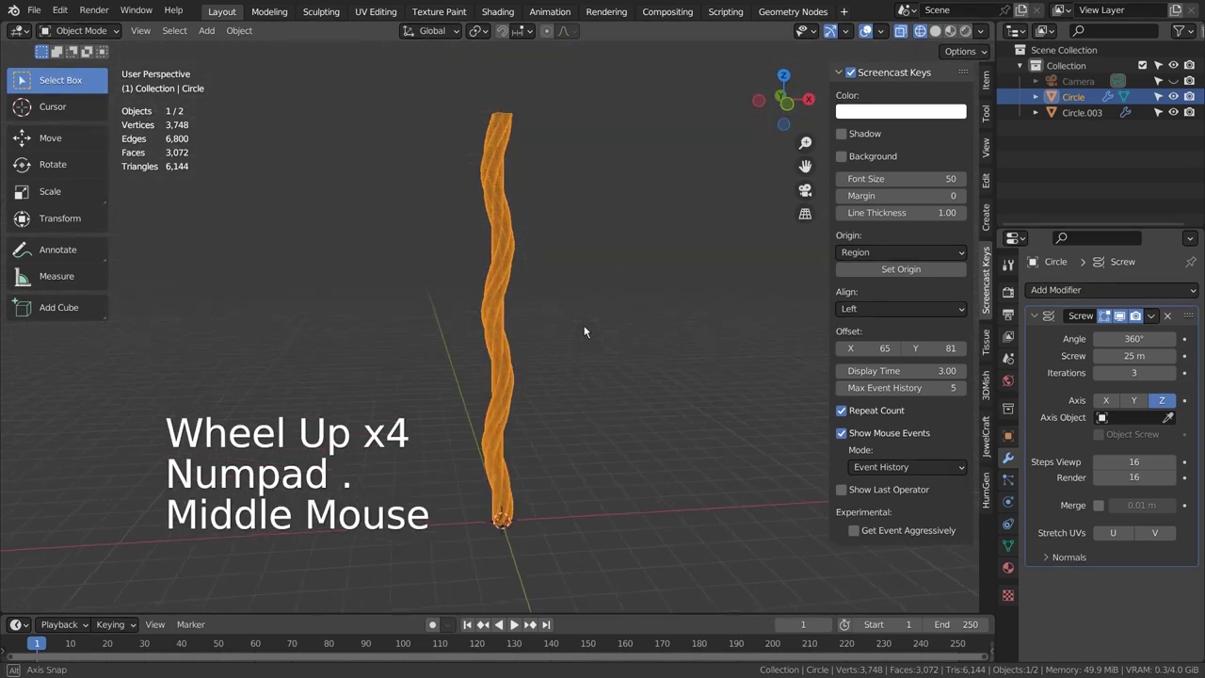
{"action": "middle_click_drag", "start_coordinate": [559, 415], "coordinate": [548, 299], "text": "shift"}
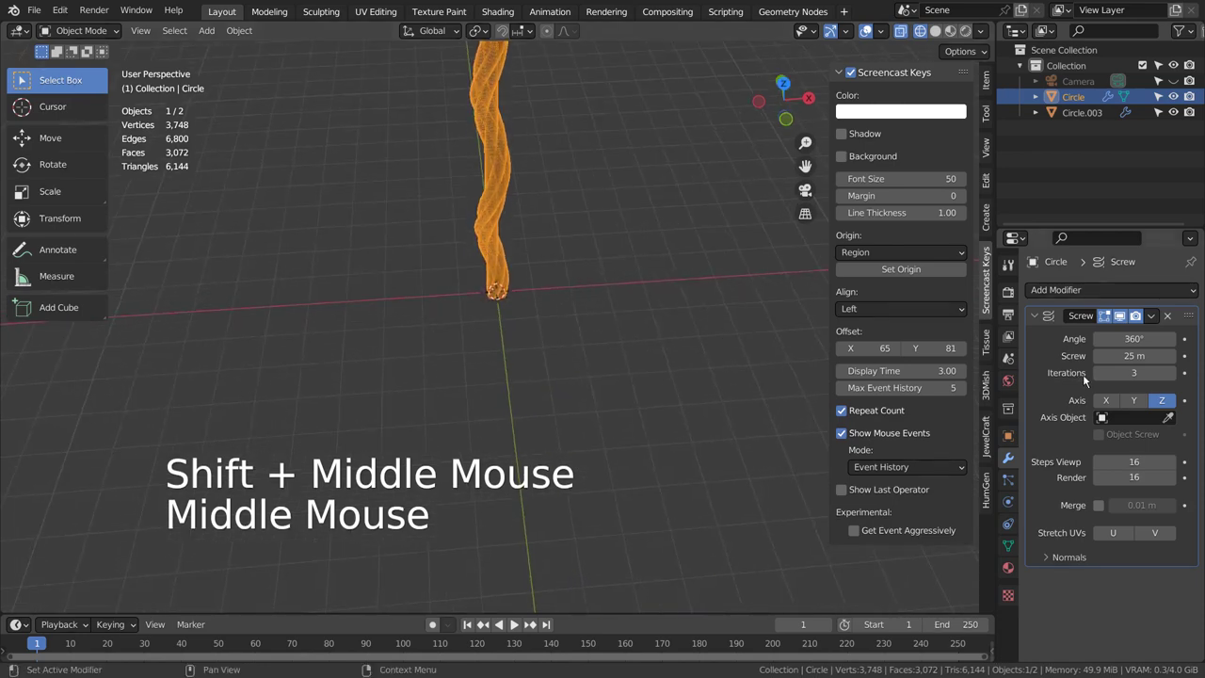
{"action": "left_click", "coordinate": [1120, 316]}
In top view edit mode, scale the four junction vertices (top, right, bottom, left) outward.
{"action": "key", "text": "KP_Decimal"}
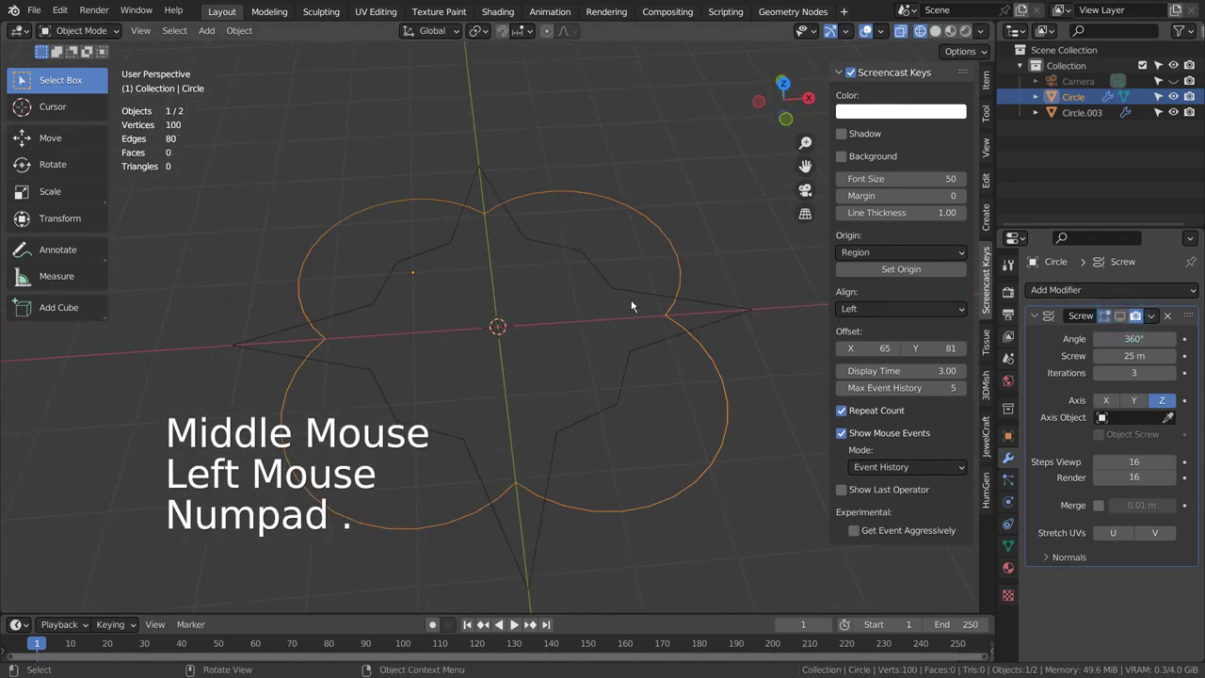
{"action": "key", "text": "KP_1"}
{"action": "key", "text": "KP_7"}
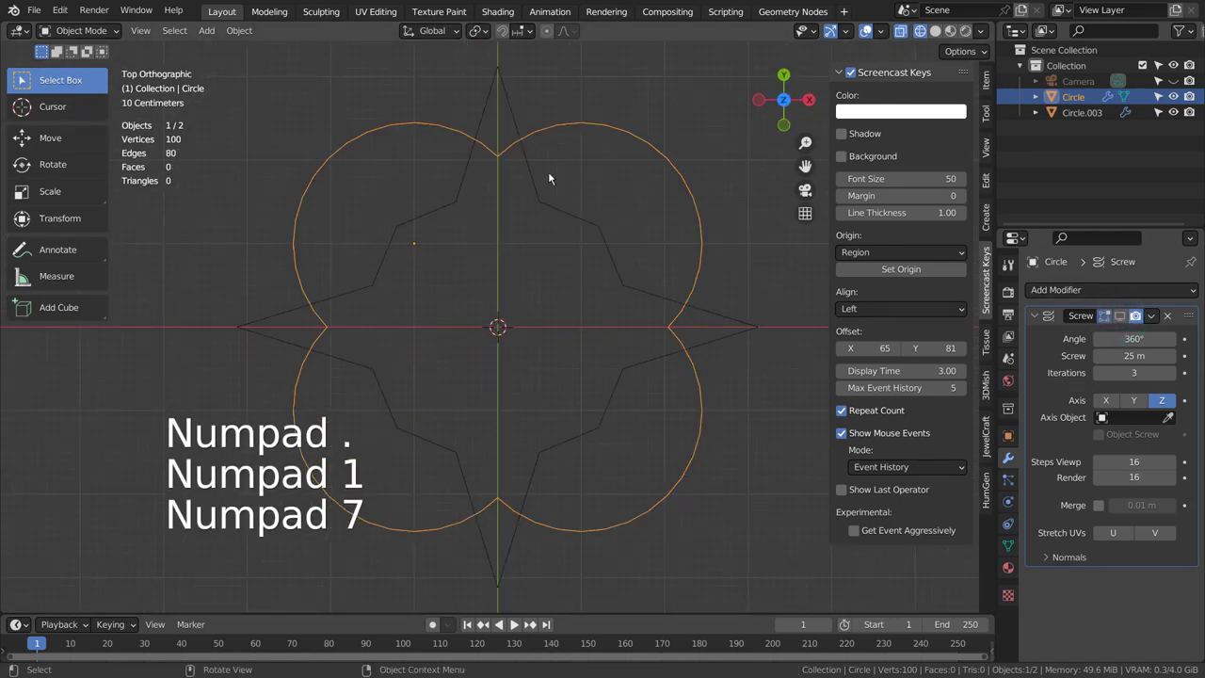
{"action": "key", "text": "Tab"}
{"action": "left_click", "coordinate": [498, 156]}
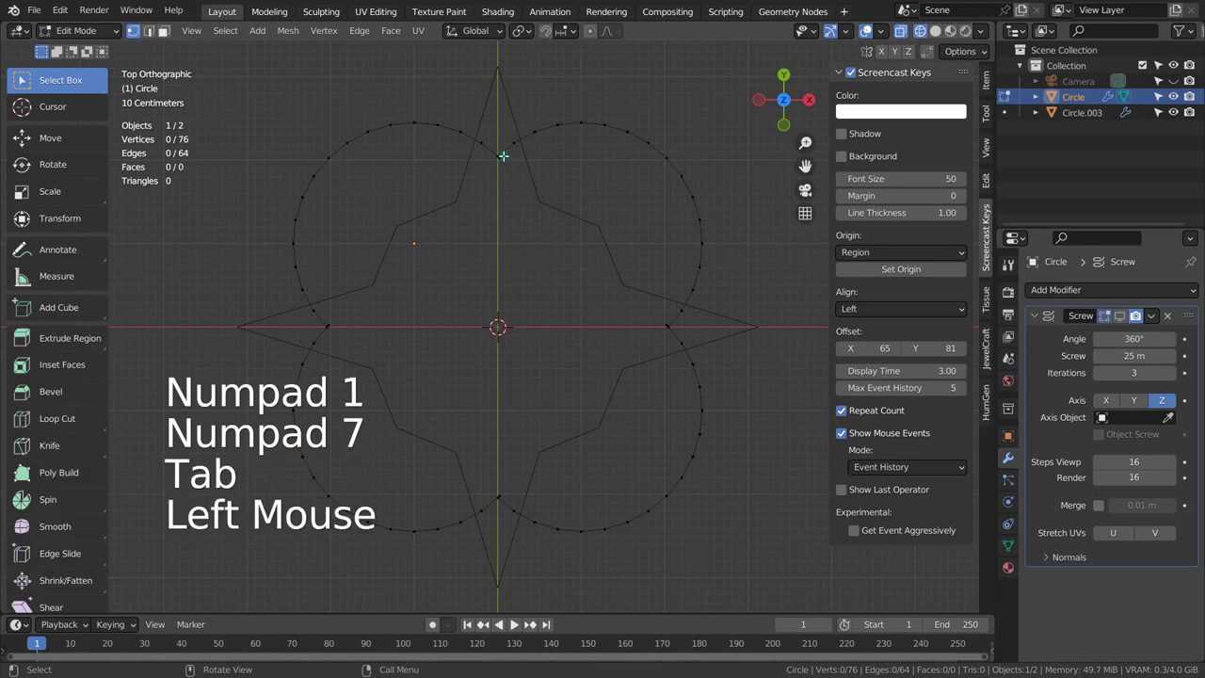
{"action": "left_click", "coordinate": [668, 328], "text": "shift"}
{"action": "left_click", "coordinate": [500, 495], "text": "shift"}
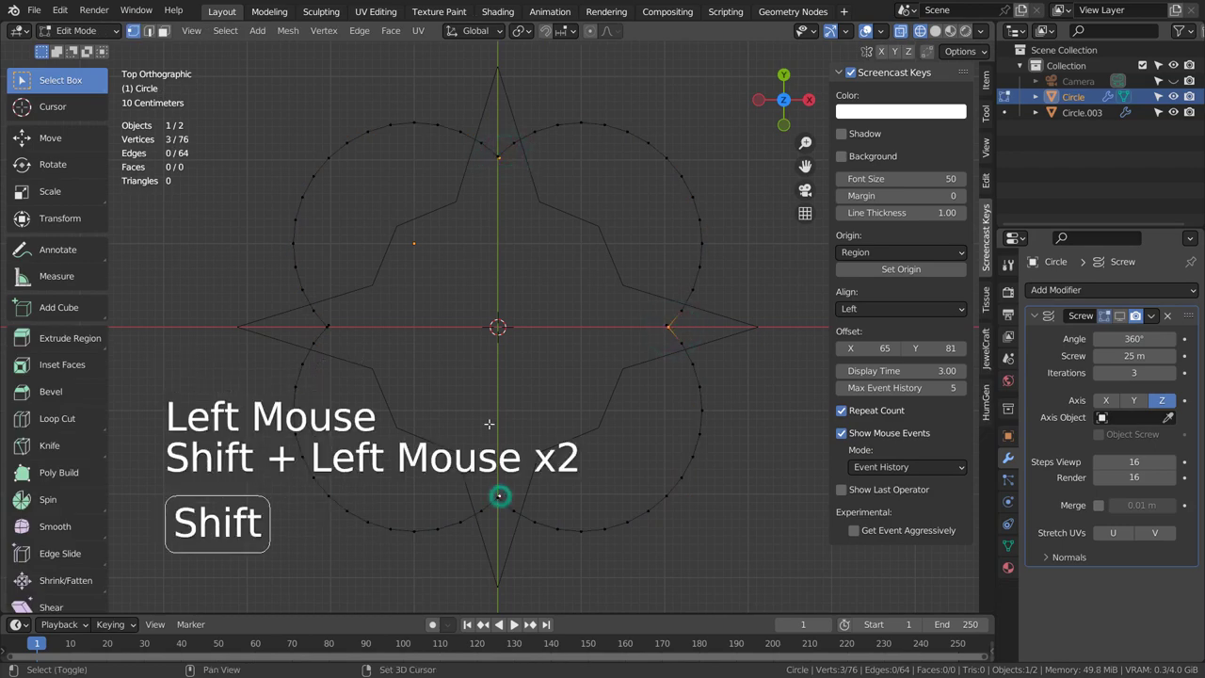
{"action": "left_click", "coordinate": [334, 328], "text": "shift"}
{"action": "key", "text": "s"}
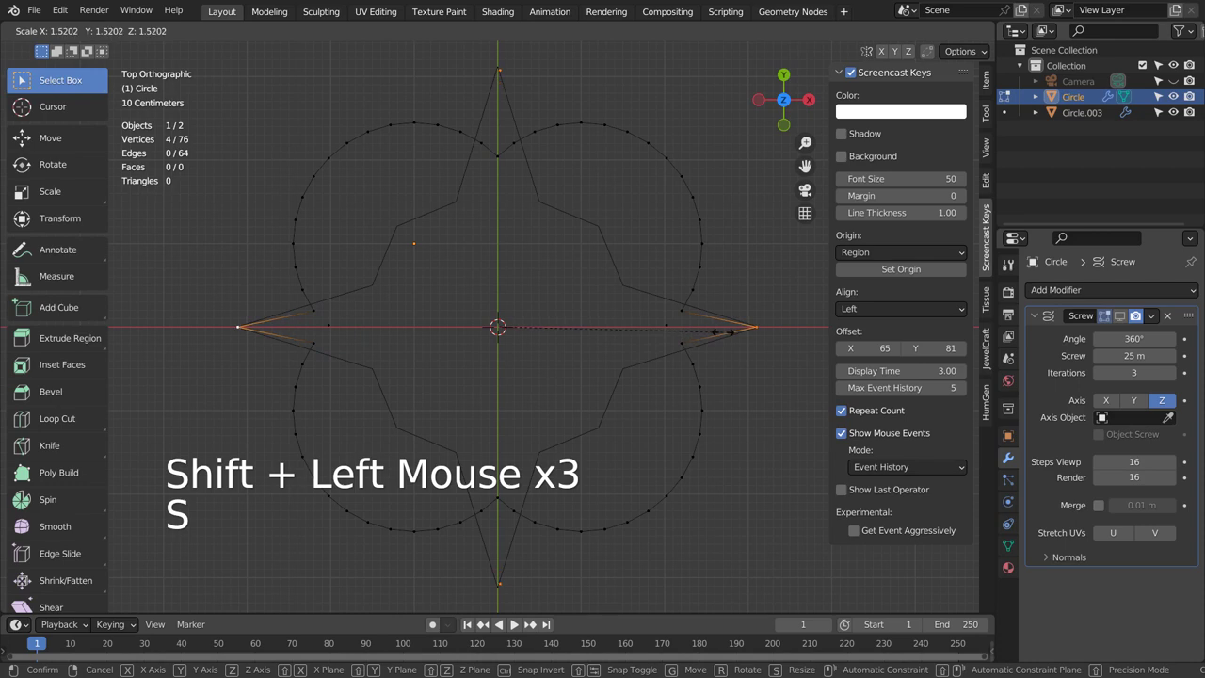
{"action": "left_click", "coordinate": [723, 332]}
Pinch the lobe vertices inward with smooth proportional editing to form the flower profile.
{"action": "left_click", "coordinate": [333, 162]}
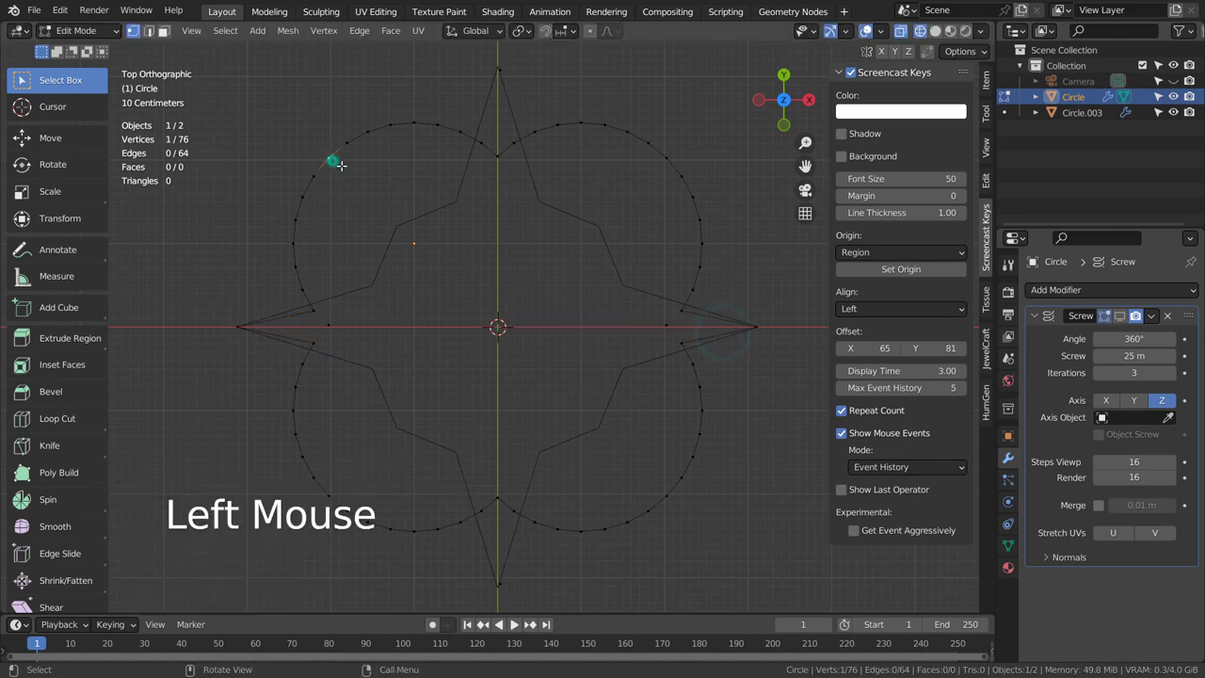
{"action": "left_click", "coordinate": [658, 151], "text": "shift"}
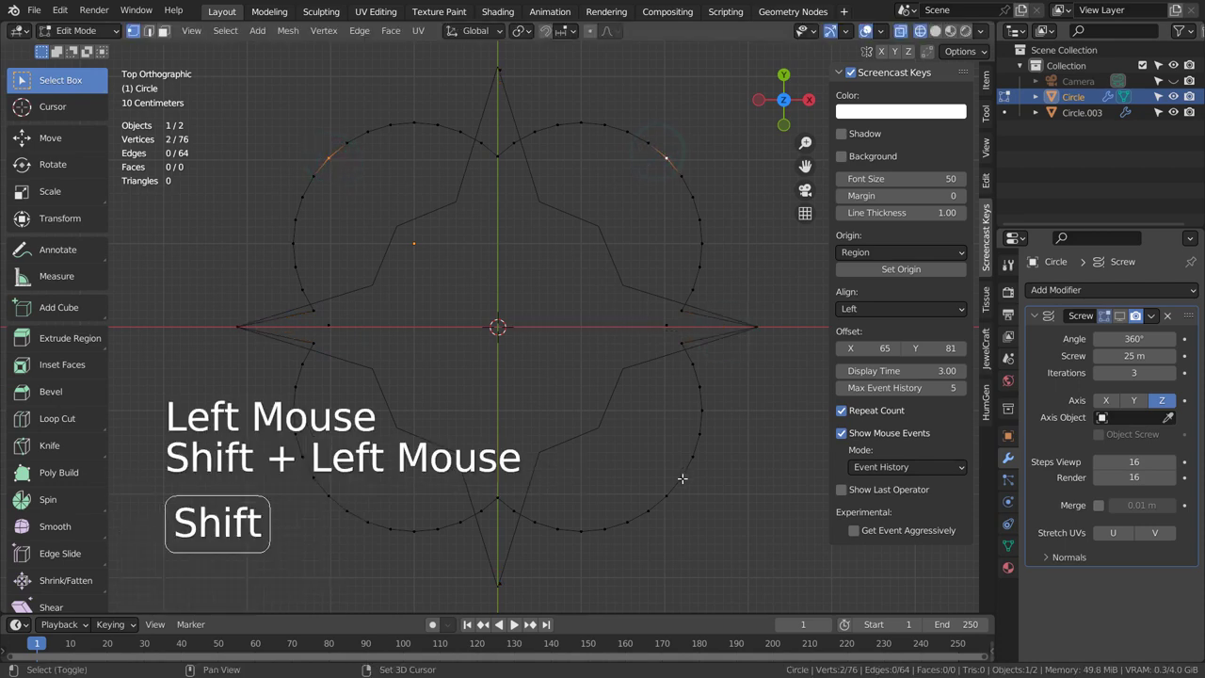
{"action": "left_click", "coordinate": [364, 516], "text": "shift"}
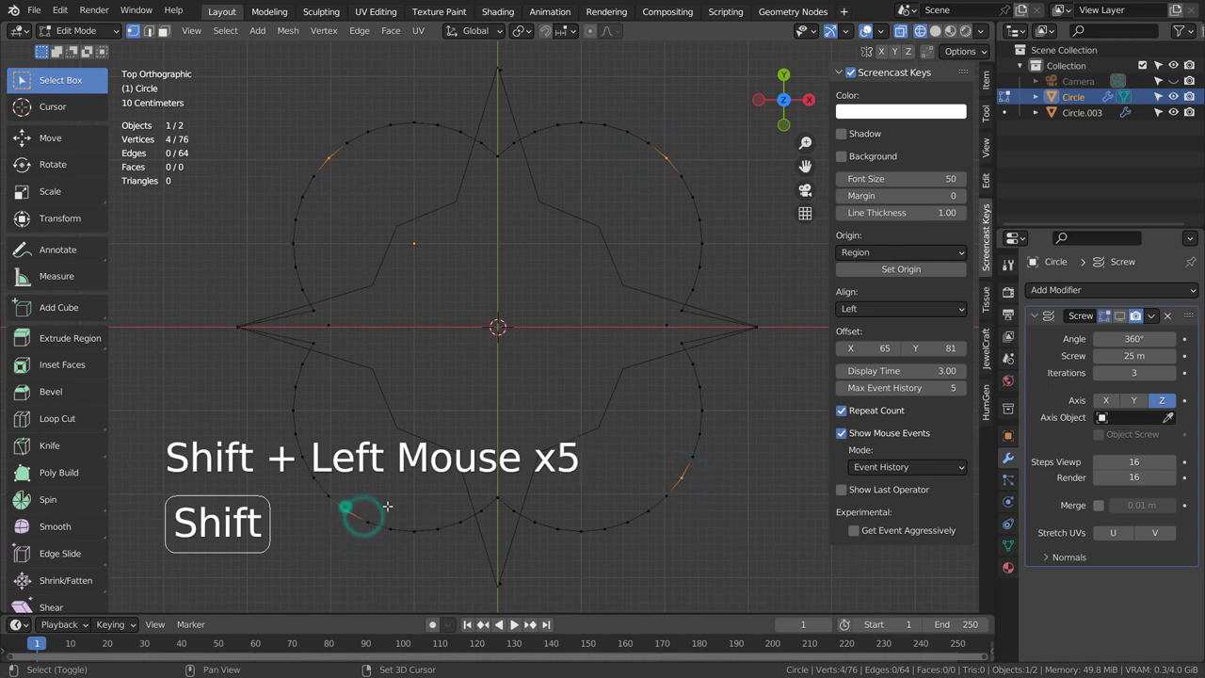
{"action": "left_click", "coordinate": [583, 32]}
{"action": "key", "text": "s"}
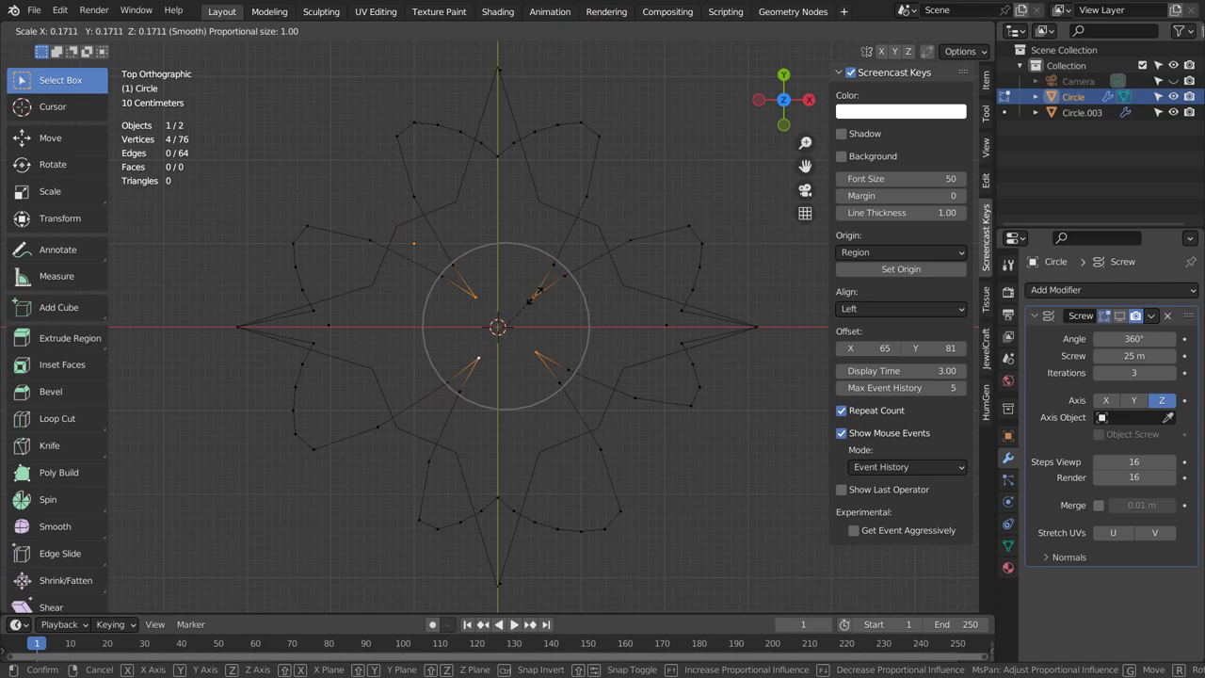
{"action": "left_click", "coordinate": [536, 296]}
{"action": "key", "text": "Tab"}
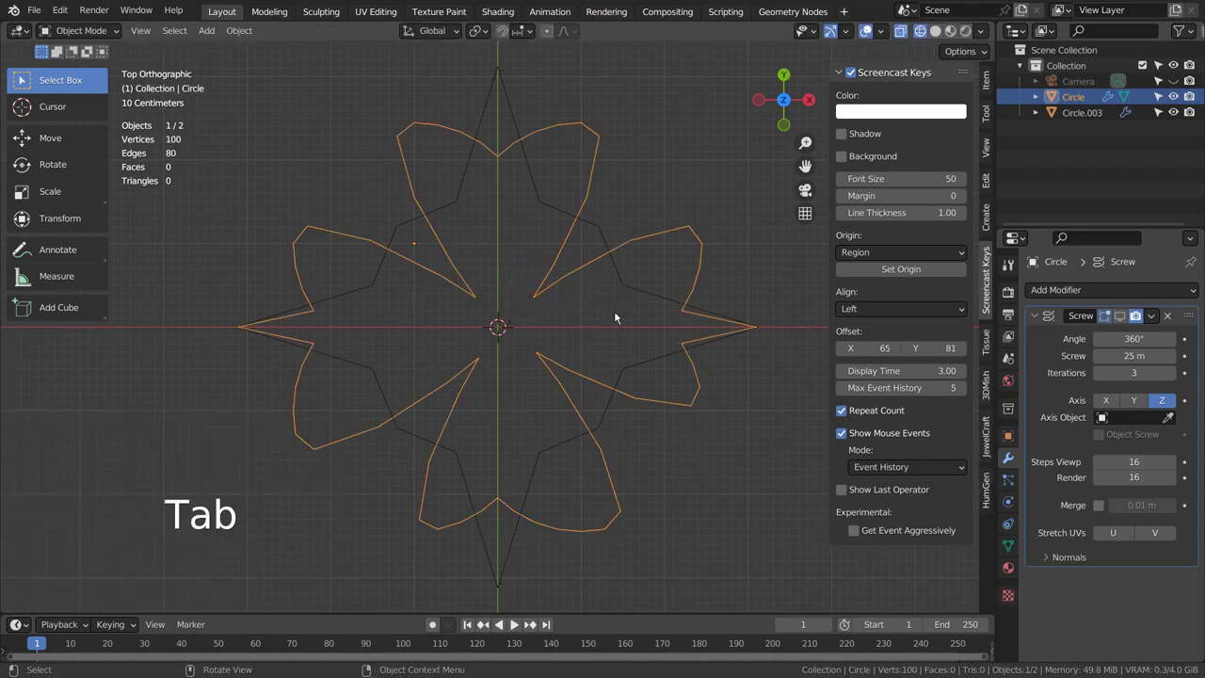
Re-enable the Screw modifier in the viewport and inspect the twisted fluted column in solid shading.
{"action": "middle_click_drag", "start_coordinate": [572, 367], "coordinate": [652, 253]}
{"action": "left_click", "coordinate": [1119, 315]}
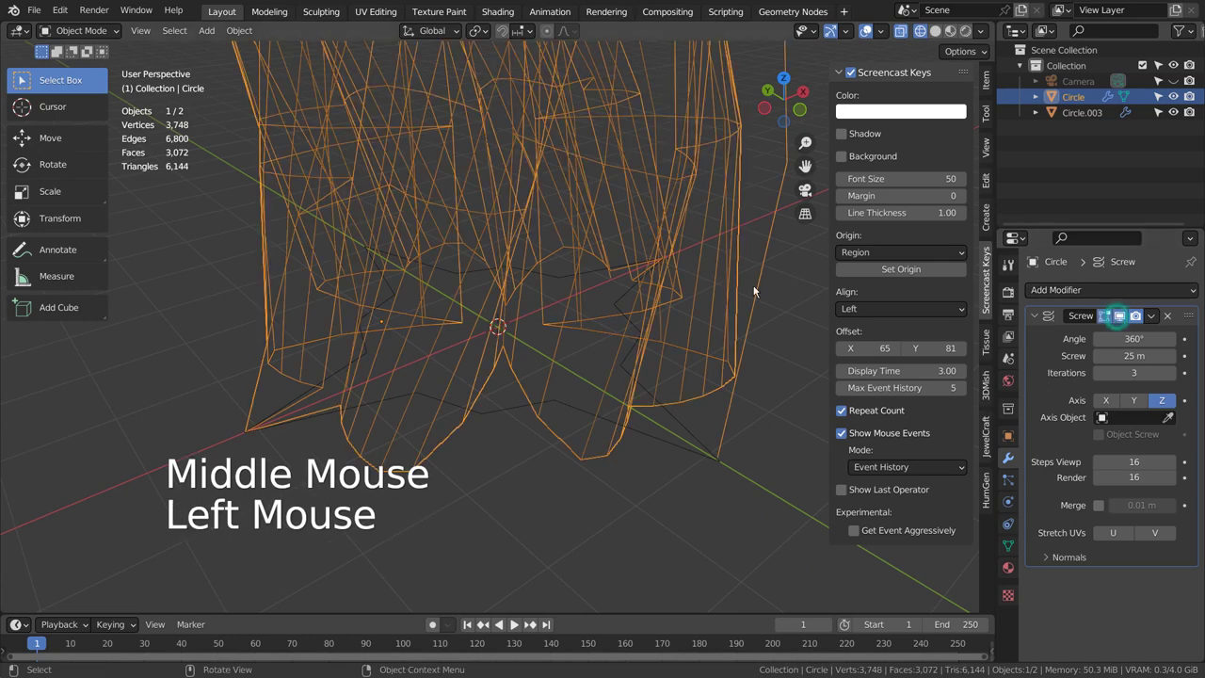
{"action": "scroll", "coordinate": [729, 287], "scroll_direction": "down", "scroll_amount": 3}
{"action": "key", "text": "shift+z"}
{"action": "scroll", "coordinate": [713, 230], "scroll_direction": "down", "scroll_amount": 2}
{"action": "middle_click_drag", "start_coordinate": [714, 230], "coordinate": [676, 452], "text": "shift"}
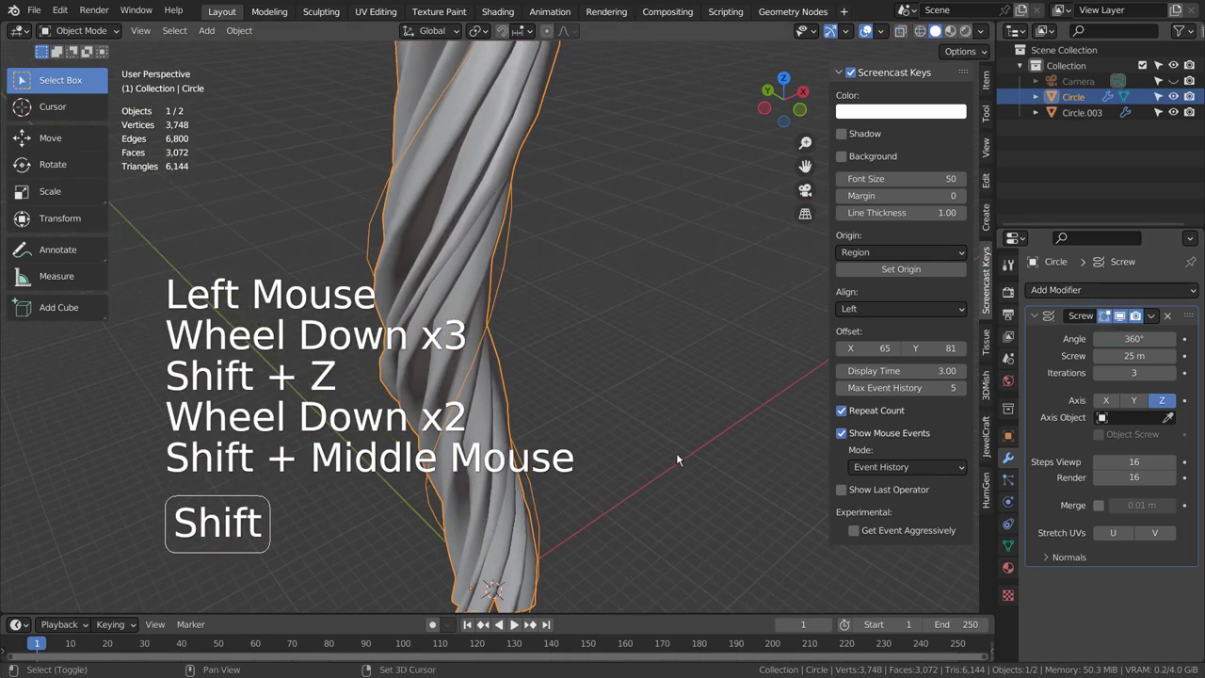
{"action": "scroll", "coordinate": [692, 292], "scroll_direction": "down", "scroll_amount": 2}
{"action": "left_click", "coordinate": [694, 314]}
{"action": "middle_click", "coordinate": [693, 317]}
{"action": "middle_click_drag", "start_coordinate": [693, 320], "coordinate": [659, 297]}
Select the twisted column and add a level-3 Subdivision Surface with Ctrl+3.
{"action": "scroll", "coordinate": [490, 229], "scroll_direction": "up", "scroll_amount": 3}
{"action": "key", "text": "ctrl+3"}
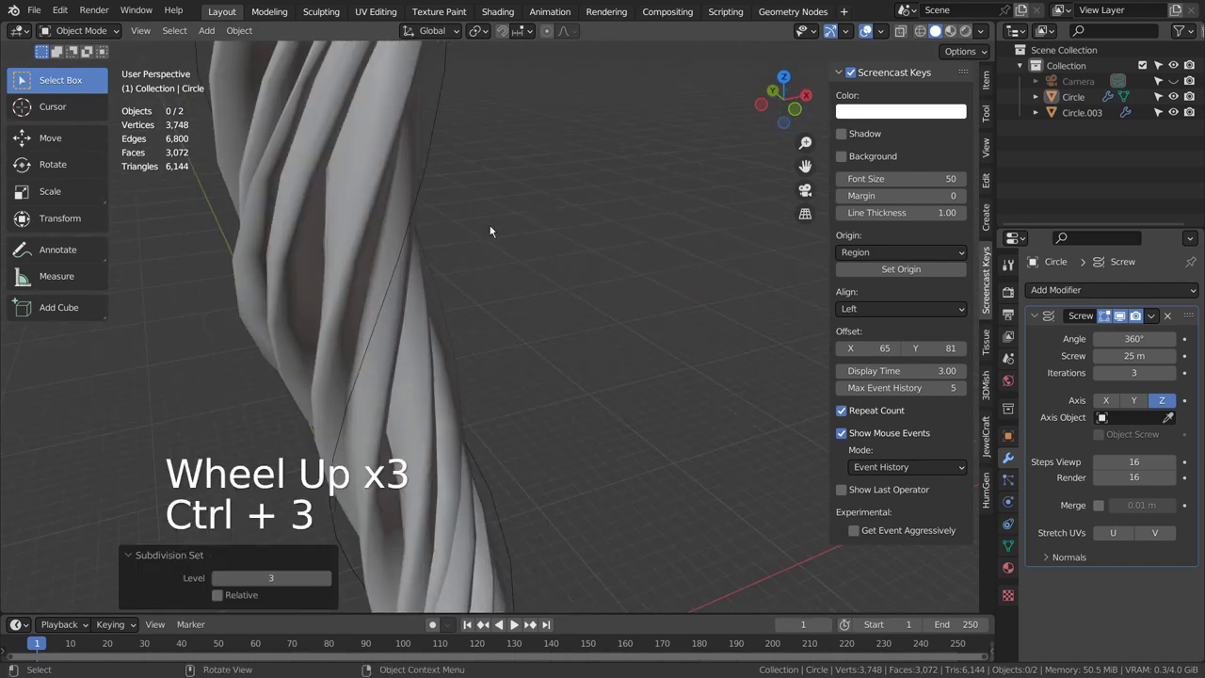
{"action": "left_click", "coordinate": [377, 252]}
{"action": "key", "text": "ctrl+3"}
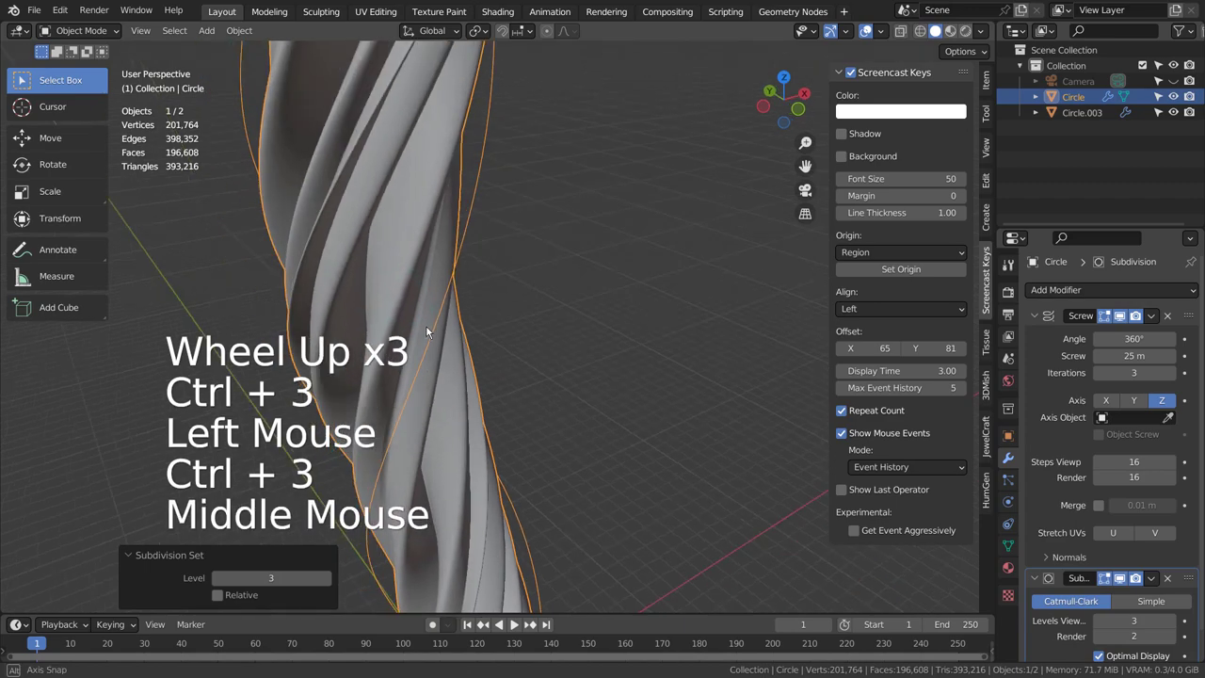